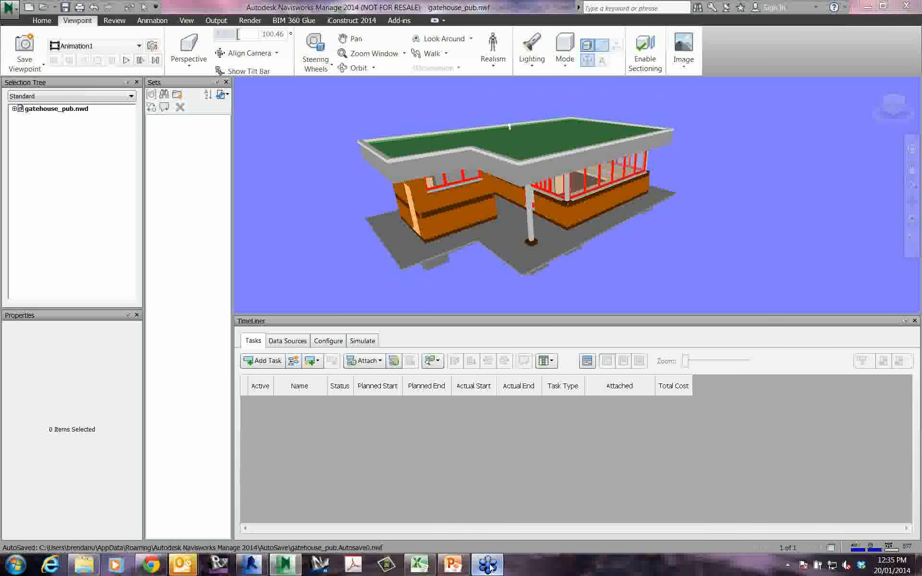
{"action": "left_click", "coordinate": [786, 113]}
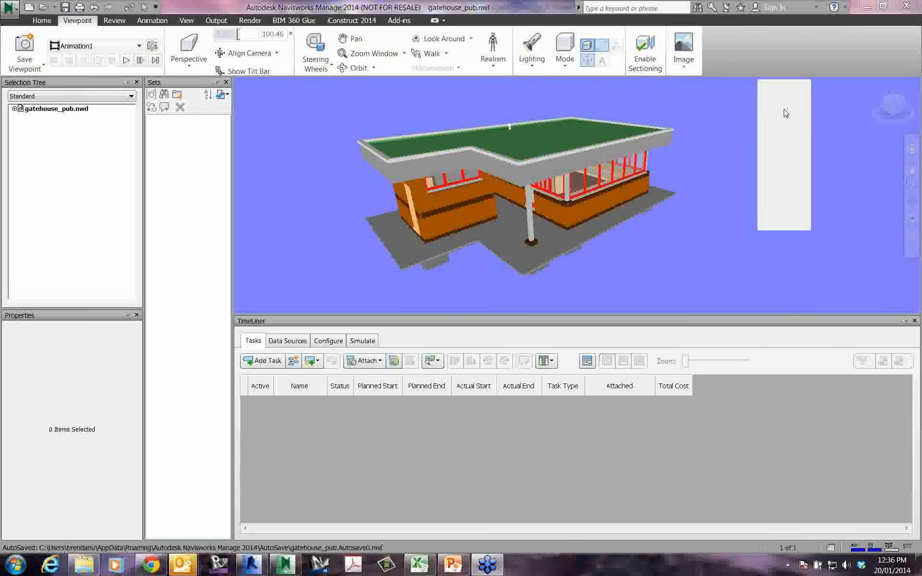
{"action": "left_click_drag", "start_coordinate": [786, 103], "coordinate": [884, 133]}
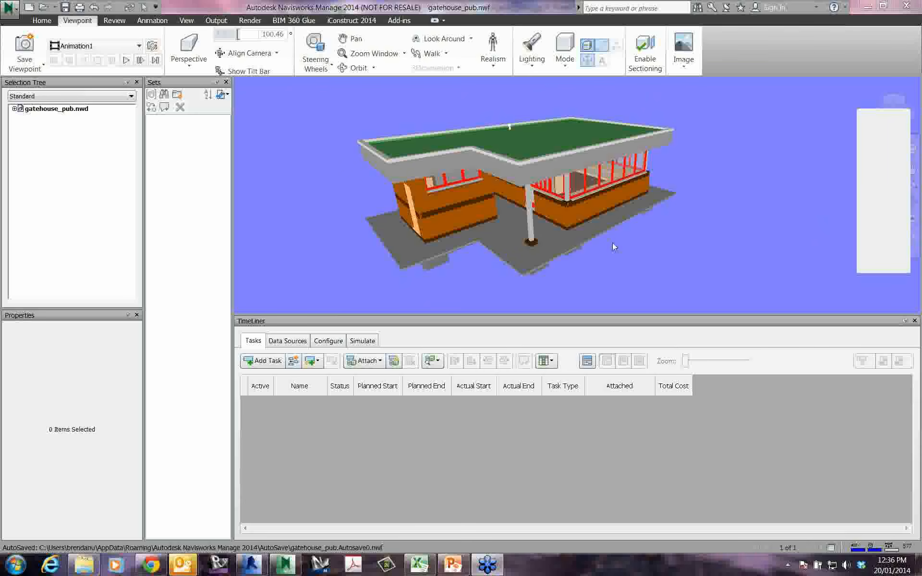
{"action": "middle_click_drag", "start_coordinate": [452, 223], "coordinate": [530, 244], "text": "shift"}
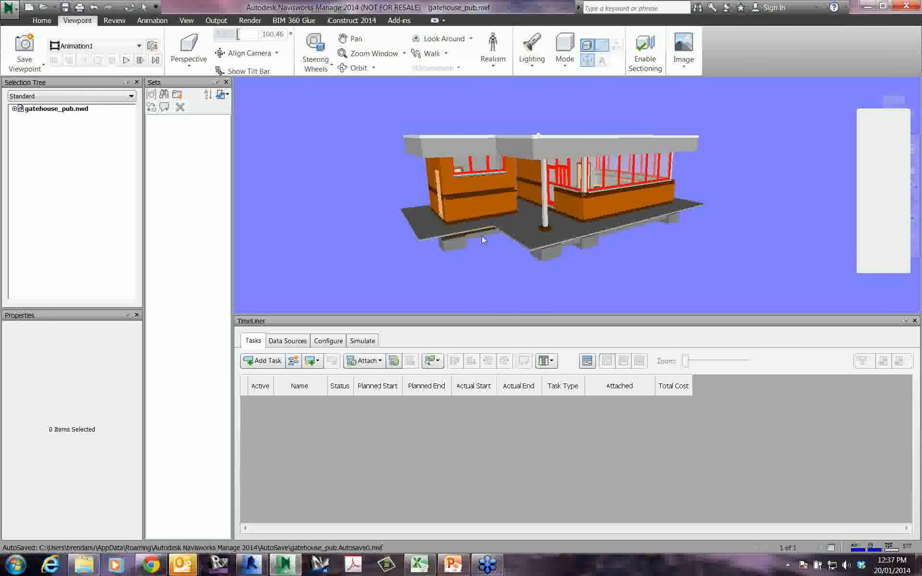
{"action": "middle_click_drag", "start_coordinate": [443, 230], "coordinate": [391, 229], "text": "shift"}
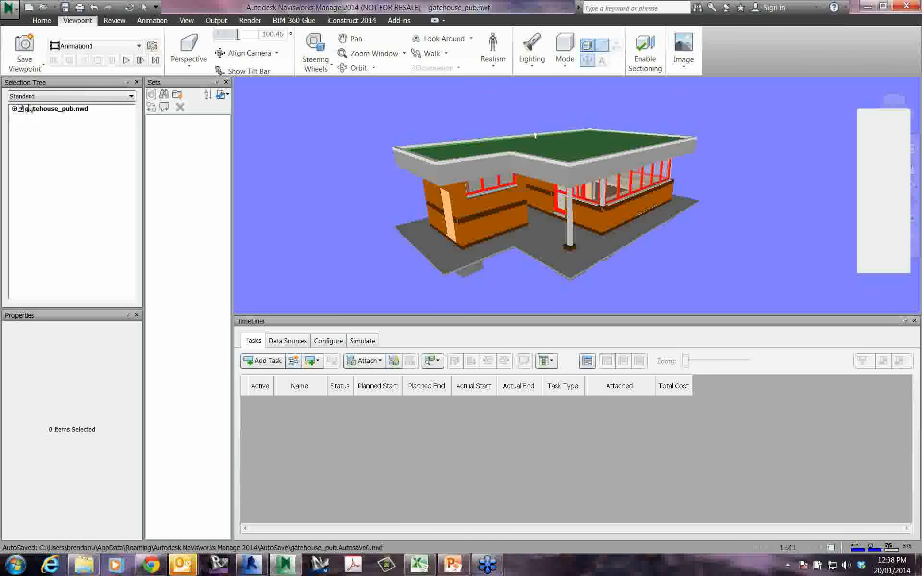
- Expand gatehouse_pub.nwd in the selection tree, examine its full list of layers, and collapse it again
{"action": "left_click", "coordinate": [14, 109]}
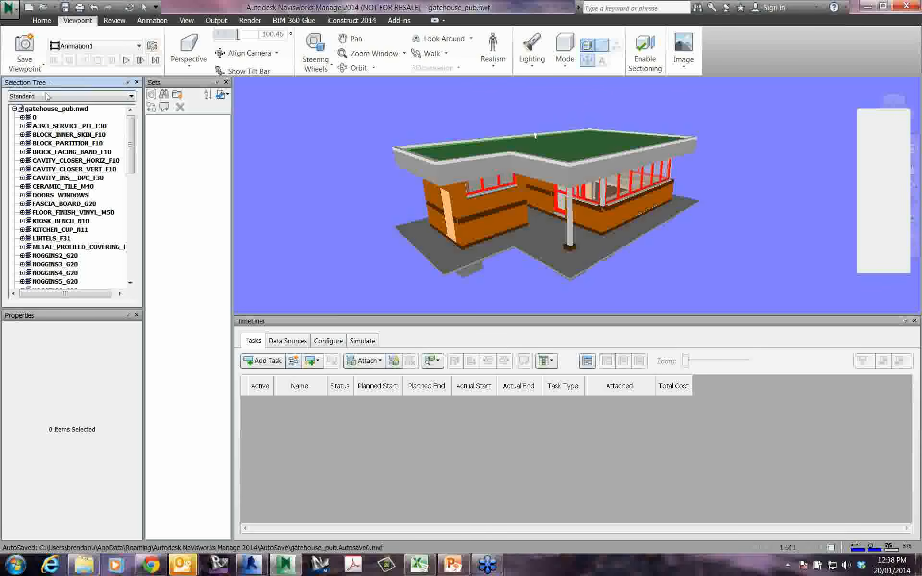
{"action": "mouse_move", "coordinate": [130, 137]}
{"action": "left_mouse_down"}
{"action": "mouse_move", "coordinate": [130, 175]}
{"action": "mouse_move", "coordinate": [139, 125]}
{"action": "left_mouse_up"}
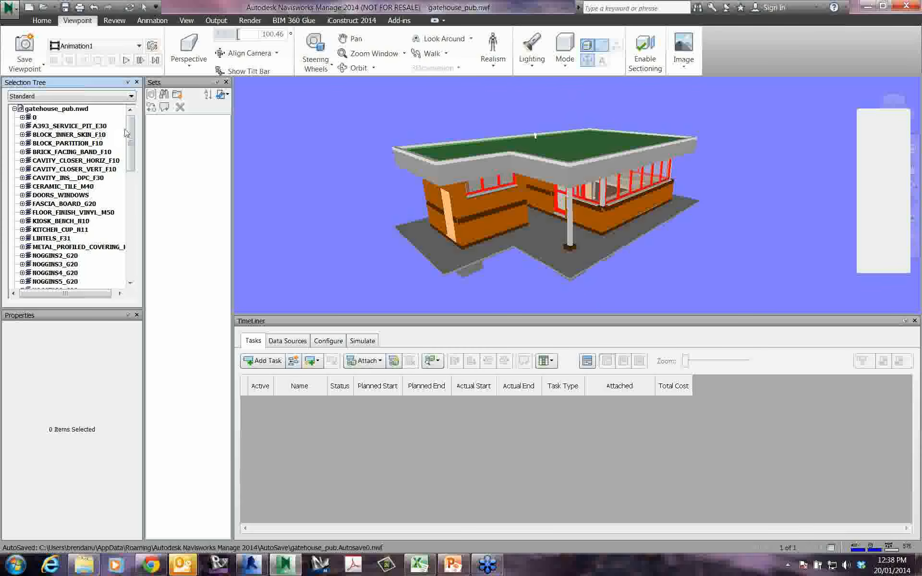
{"action": "left_click_drag", "start_coordinate": [130, 132], "coordinate": [131, 155]}
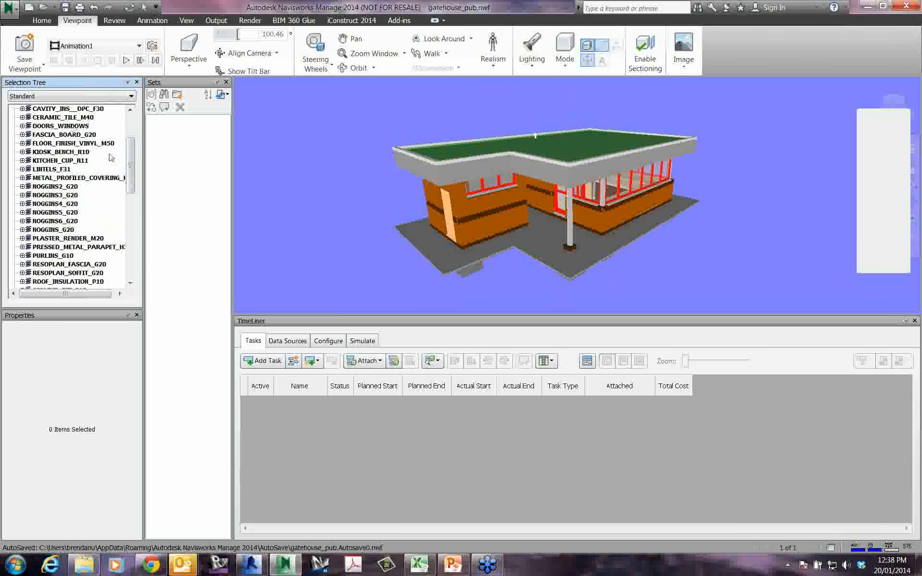
{"action": "left_click_drag", "start_coordinate": [130, 160], "coordinate": [85, 126]}
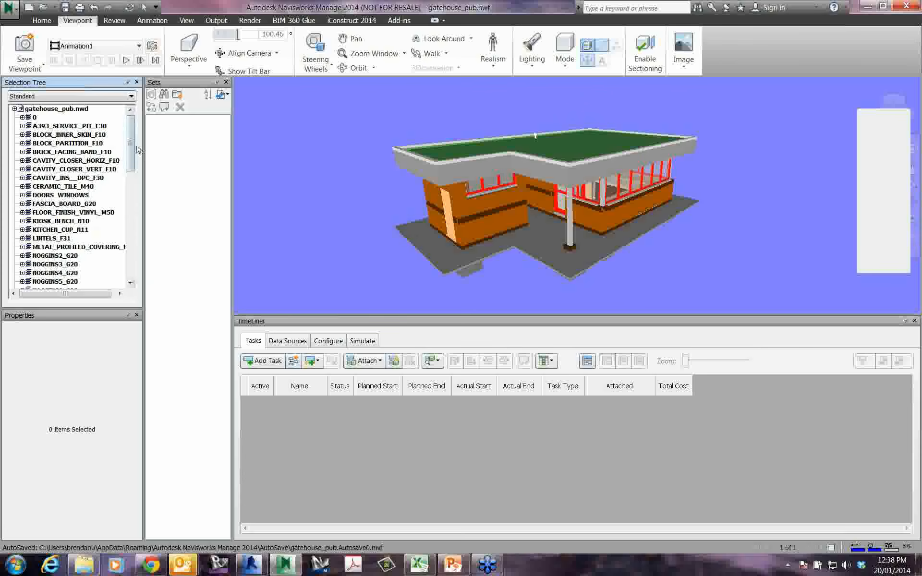
{"action": "scroll", "coordinate": [120, 223], "scroll_direction": "down", "scroll_amount": 10}
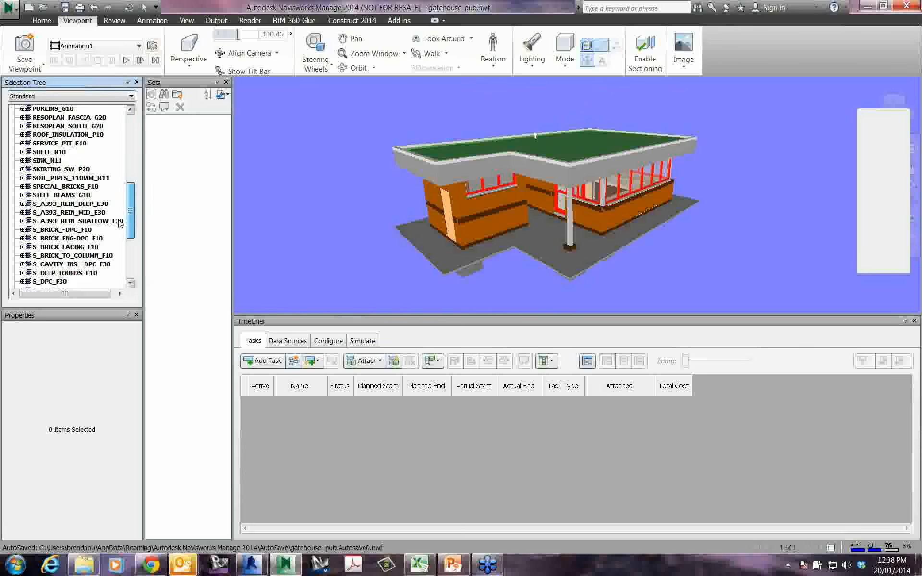
{"action": "scroll", "coordinate": [120, 223], "scroll_direction": "down", "scroll_amount": 5}
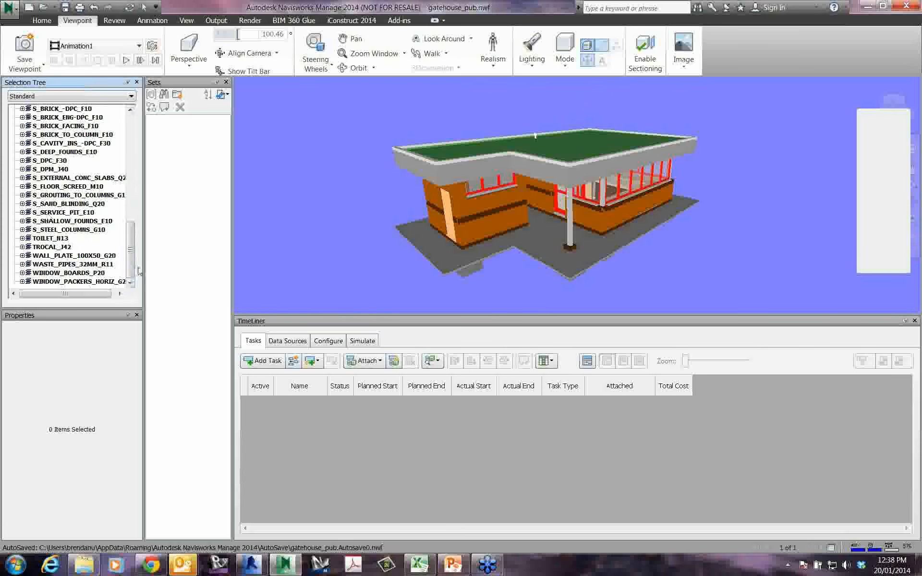
{"action": "scroll", "coordinate": [139, 217], "scroll_direction": "up", "scroll_amount": 3}
{"action": "scroll", "coordinate": [139, 217], "scroll_direction": "up", "scroll_amount": 13}
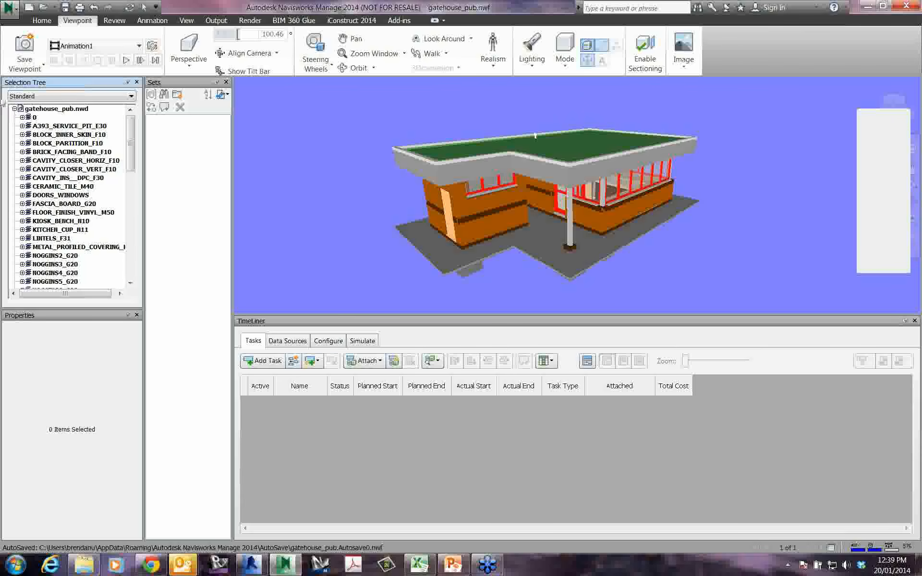
{"action": "scroll", "coordinate": [132, 130], "scroll_direction": "down", "scroll_amount": 1}
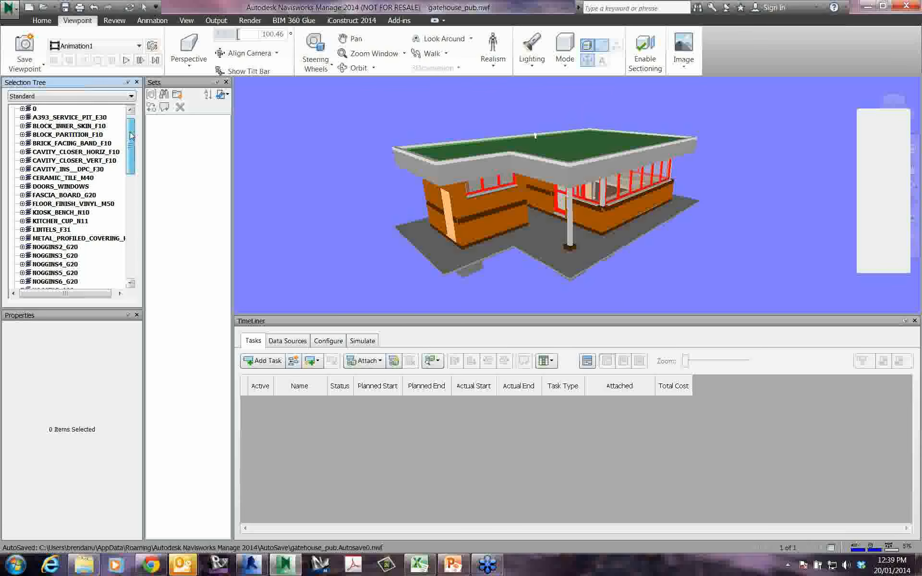
{"action": "scroll", "coordinate": [132, 131], "scroll_direction": "up", "scroll_amount": 1}
{"action": "left_click", "coordinate": [14, 108]}
{"action": "middle_click_drag", "start_coordinate": [370, 211], "coordinate": [383, 218]}
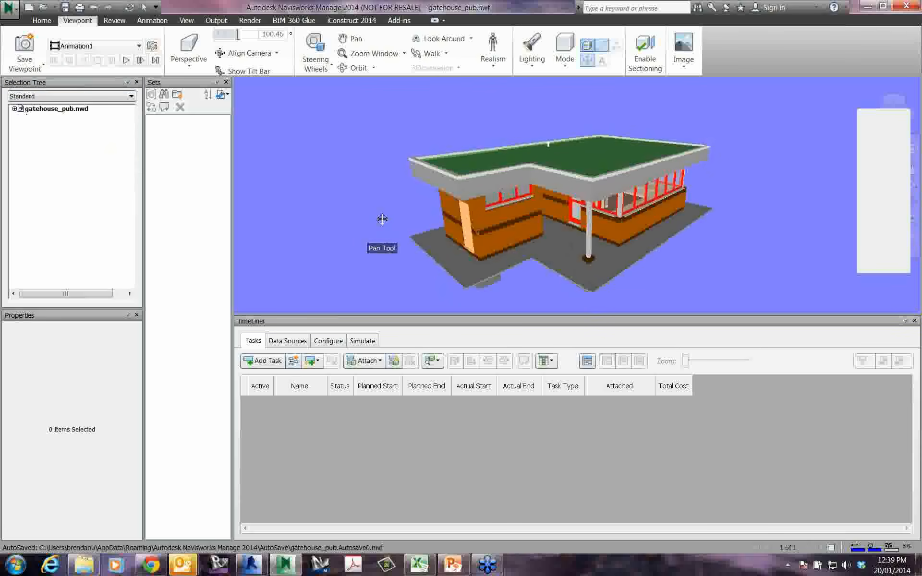
- Reduce the TimeLiner window's height to enlarge the 3D view, and toggle TimeLiner off and back on
{"action": "left_click", "coordinate": [370, 320]}
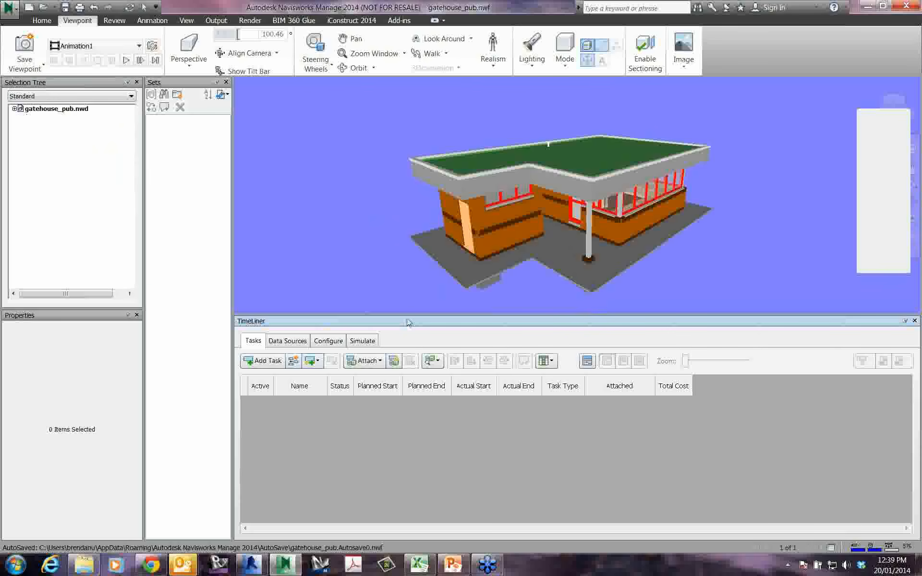
{"action": "left_click_drag", "start_coordinate": [408, 316], "coordinate": [408, 344]}
{"action": "left_click", "coordinate": [42, 21]}
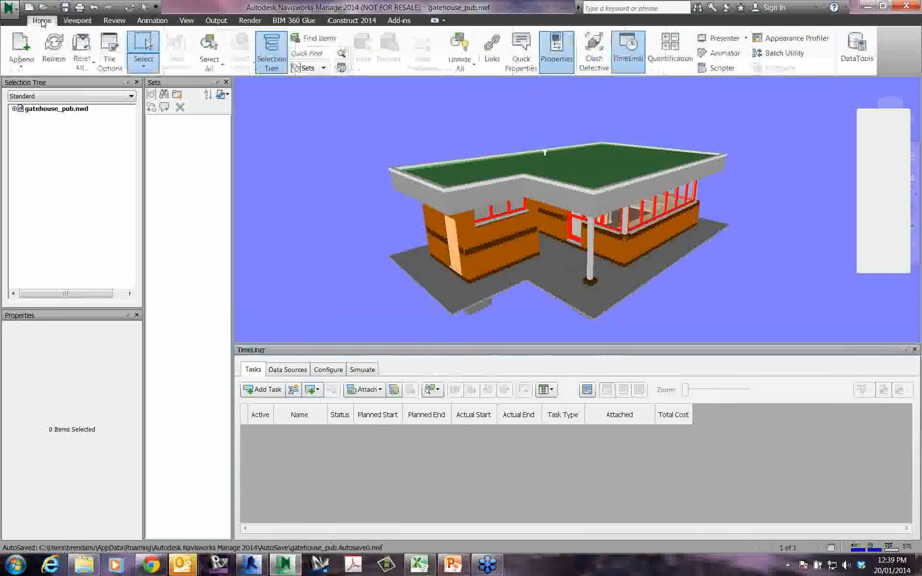
{"action": "left_click", "coordinate": [630, 53]}
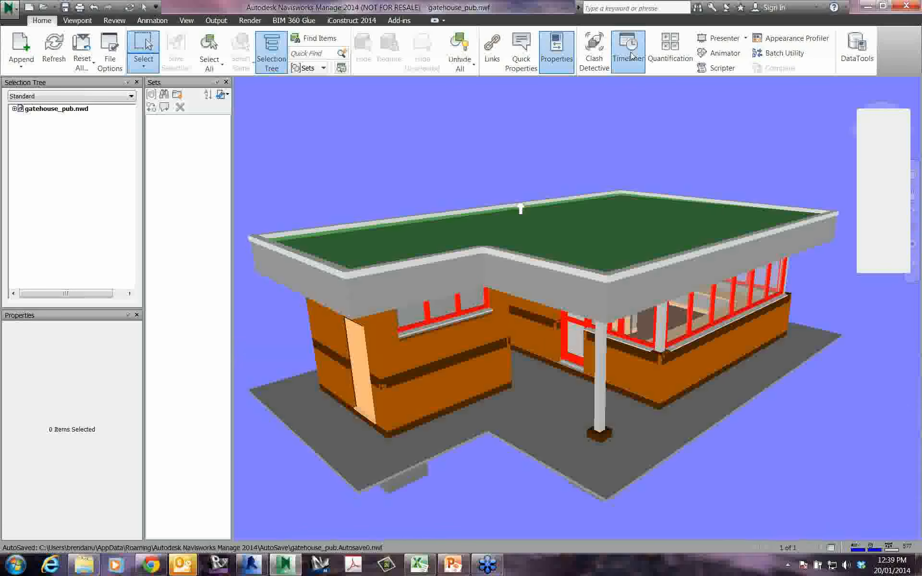
{"action": "left_click", "coordinate": [630, 55]}
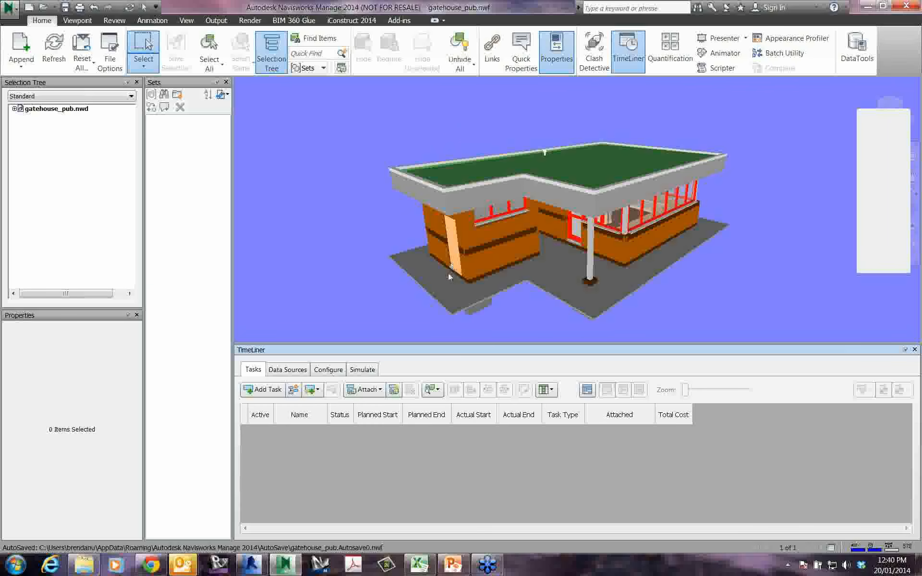
{"action": "left_click", "coordinate": [460, 264]}
{"action": "middle_click_drag", "start_coordinate": [459, 264], "coordinate": [450, 260], "text": "shift"}
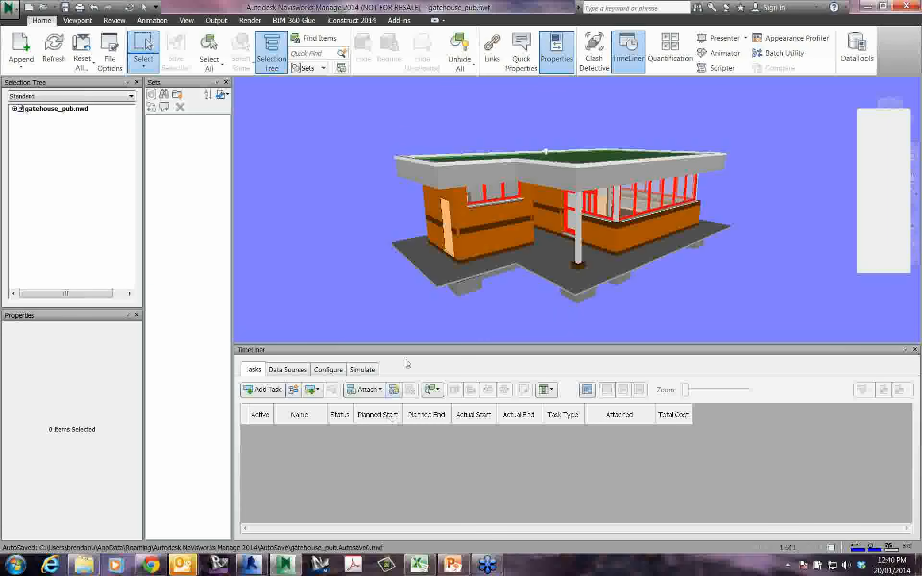
{"action": "mouse_move", "coordinate": [365, 281]}
{"action": "middle_mouse_down", "text": "shift"}
{"action": "mouse_move", "coordinate": [383, 282]}
{"action": "mouse_move", "coordinate": [370, 284]}
{"action": "mouse_move", "coordinate": [353, 268]}
{"action": "mouse_move", "coordinate": [387, 264]}
{"action": "middle_mouse_up", "text": "shift"}
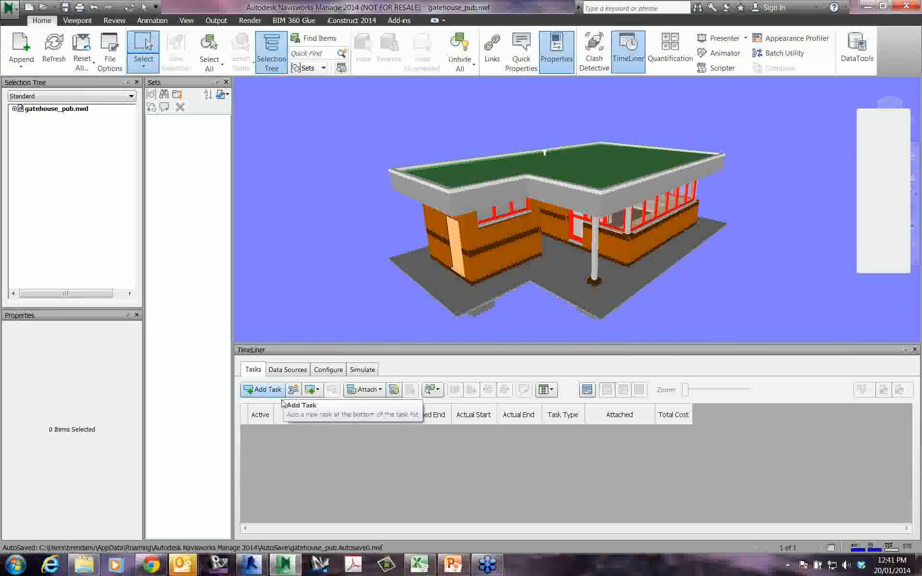
- Examine TimeLiner's task list columns and its data source list, switching between the two
{"action": "left_click", "coordinate": [292, 373]}
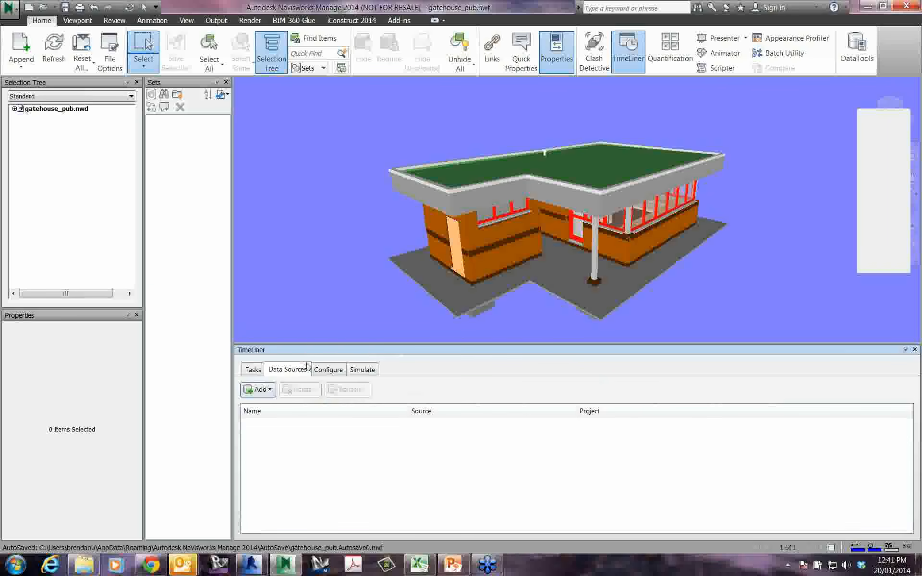
{"action": "left_click", "coordinate": [254, 373]}
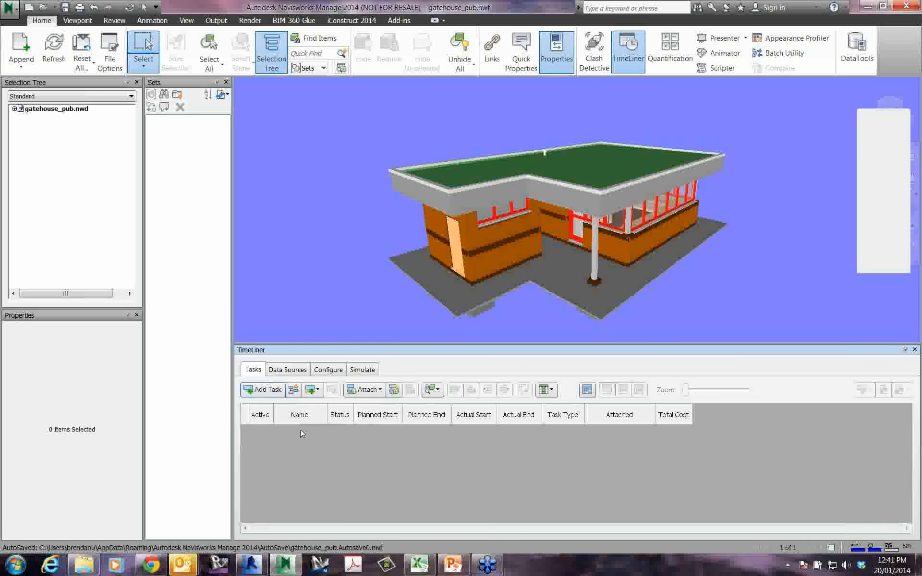
{"action": "left_click", "coordinate": [287, 371]}
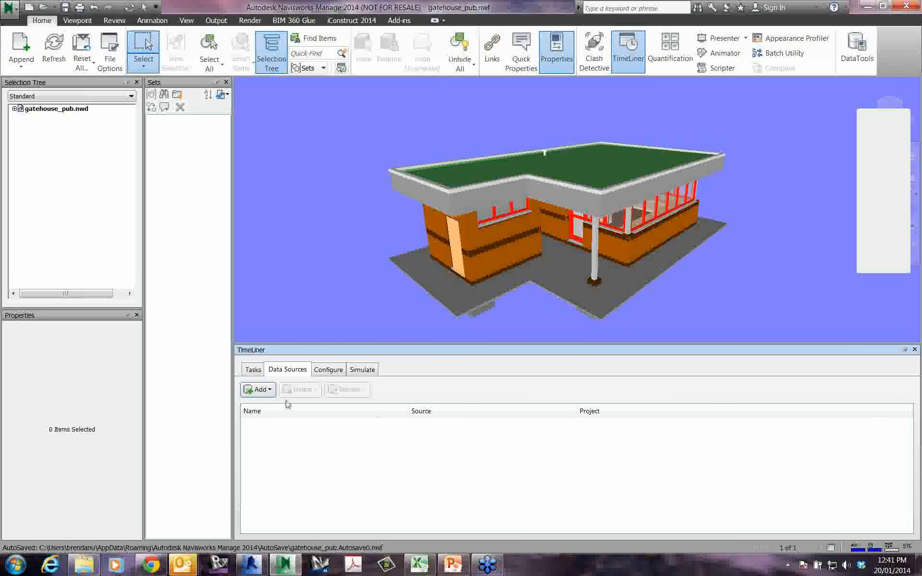
{"action": "left_click", "coordinate": [253, 369]}
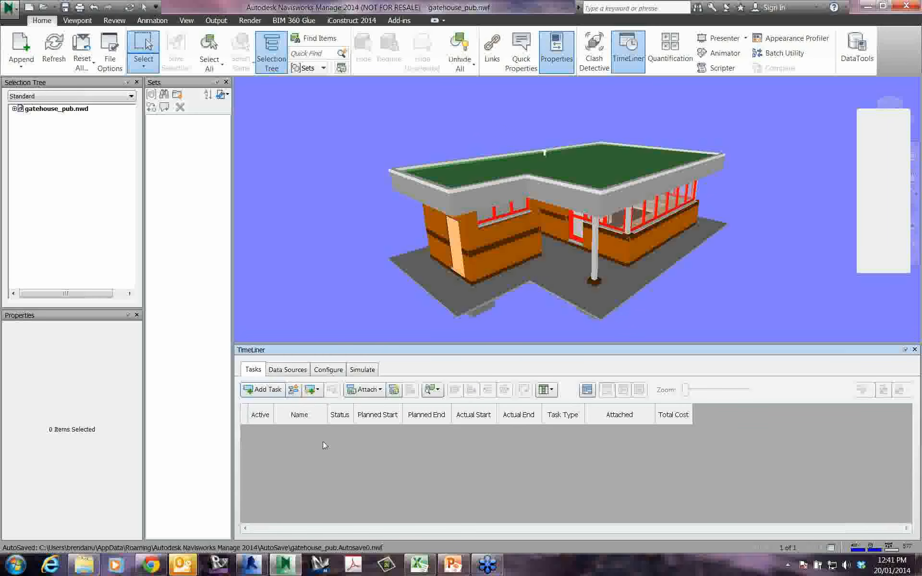
{"action": "left_click", "coordinate": [287, 369]}
{"action": "left_click", "coordinate": [253, 370]}
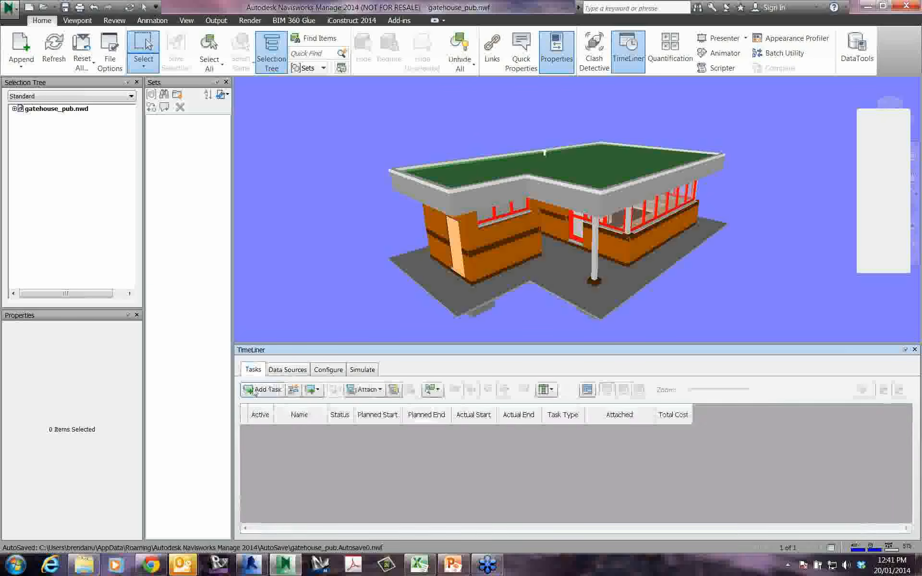
{"action": "left_click", "coordinate": [290, 370]}
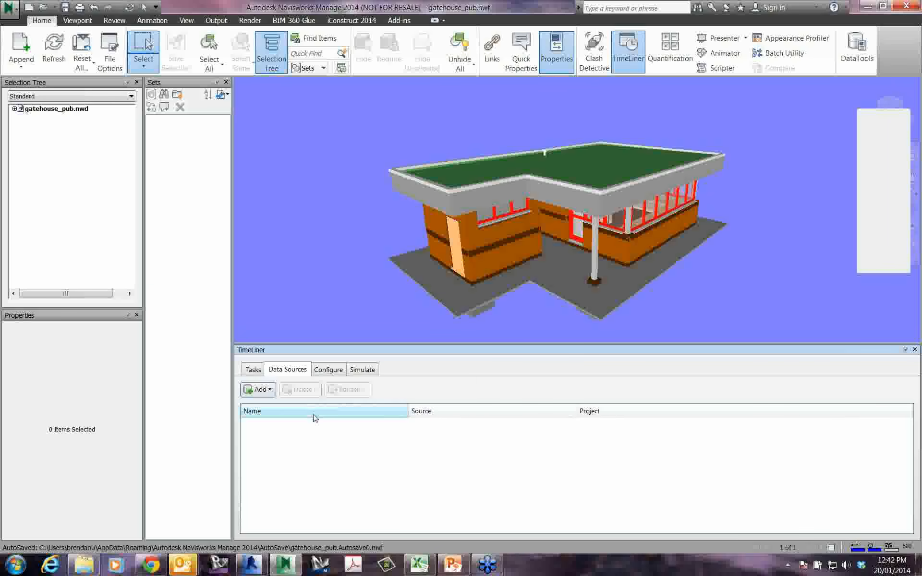
- Examine the start and end appearances configured for TimeLiner's task types
{"action": "left_click", "coordinate": [324, 370]}
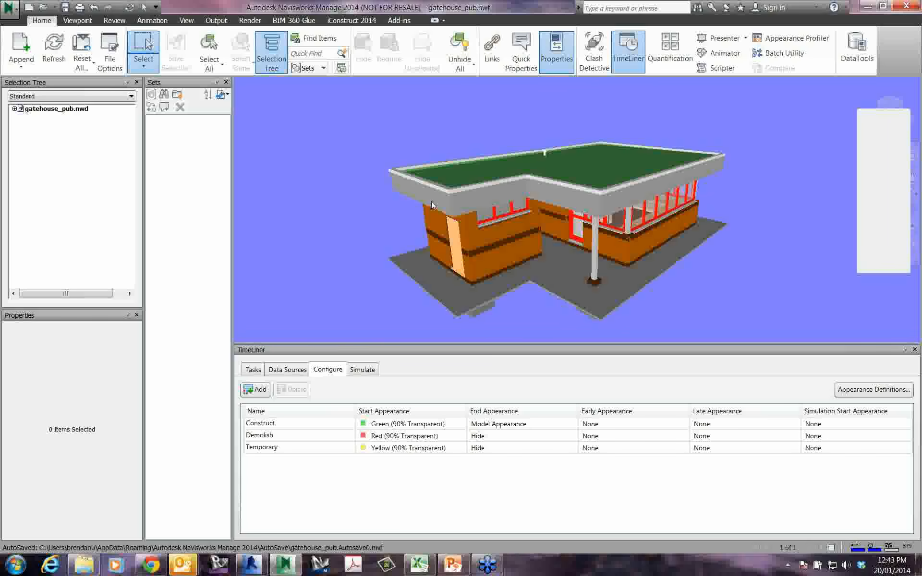
{"action": "middle_click_drag", "start_coordinate": [388, 239], "coordinate": [368, 209]}
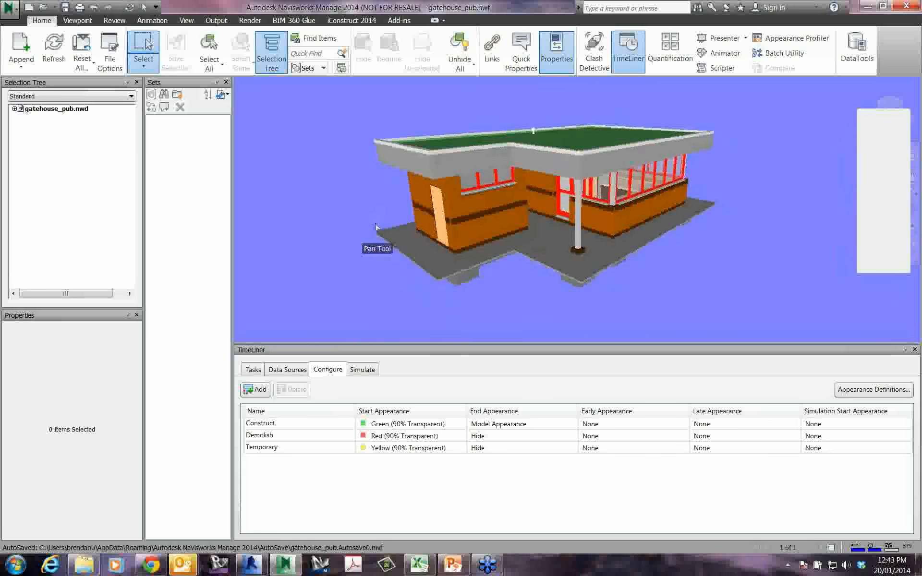
{"action": "middle_click_drag", "start_coordinate": [325, 233], "coordinate": [267, 279]}
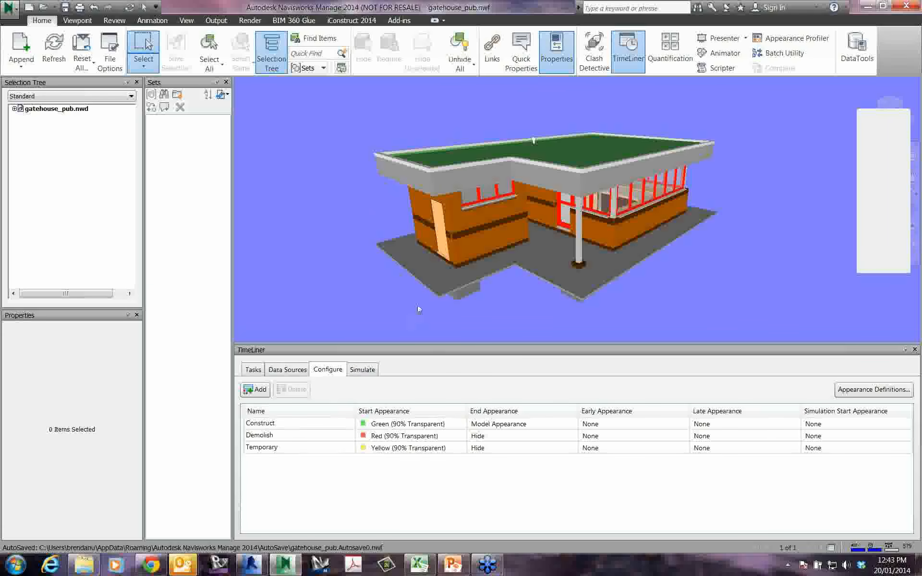
{"action": "mouse_move", "coordinate": [391, 283]}
{"action": "middle_mouse_down"}
{"action": "mouse_move", "coordinate": [396, 271]}
{"action": "mouse_move", "coordinate": [379, 271]}
{"action": "middle_mouse_up"}
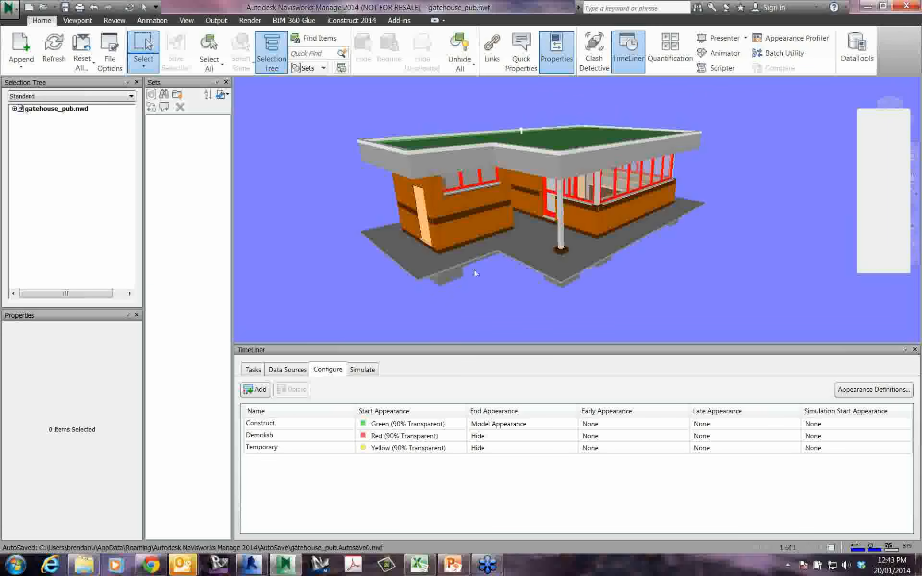
- Examine TimeLiner's simulation view and its Simulation Settings, and dismiss the settings
{"action": "left_click", "coordinate": [362, 375]}
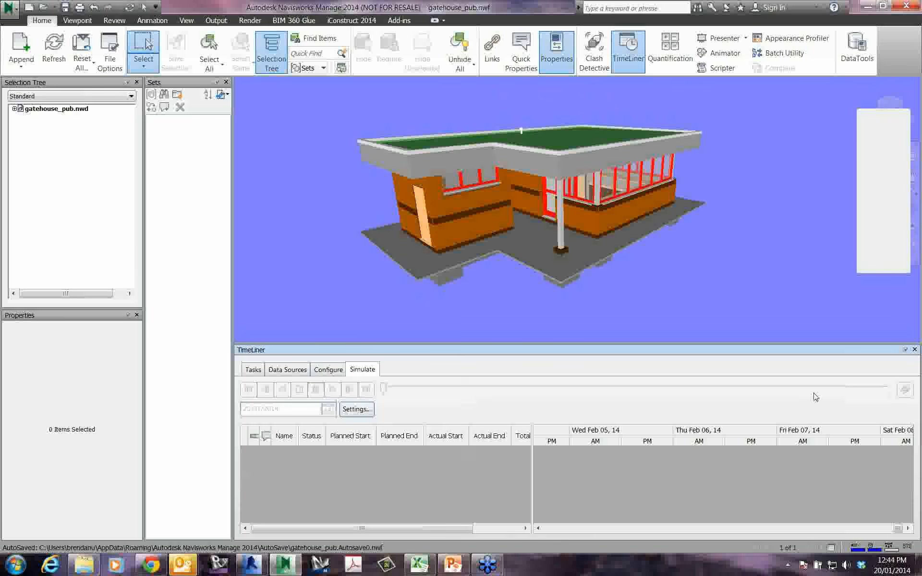
{"action": "left_click", "coordinate": [357, 409]}
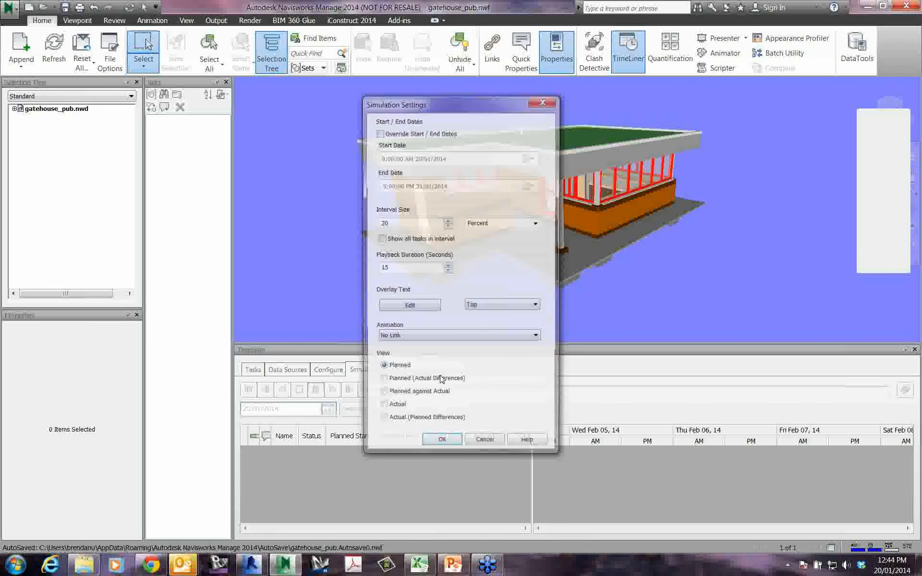
{"action": "left_click", "coordinate": [544, 100]}
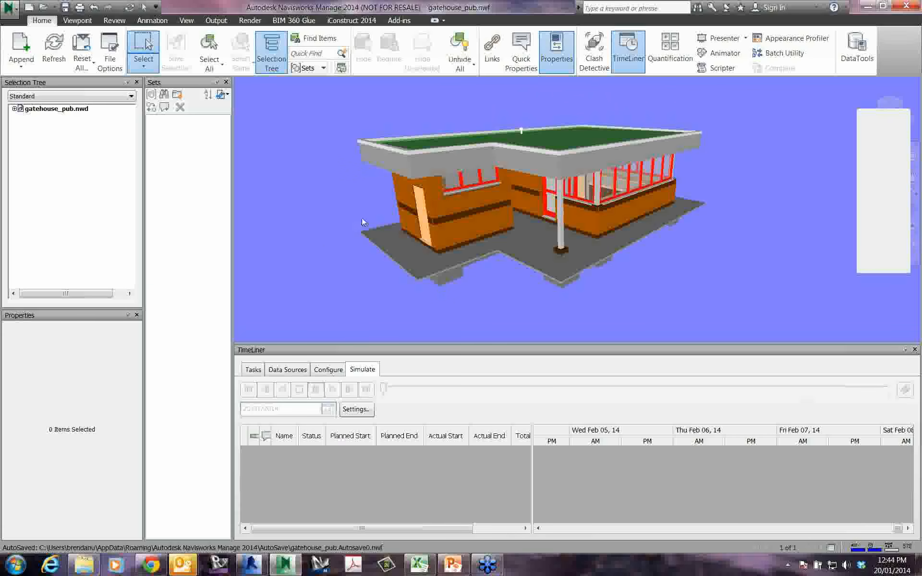
- Return to TimeLiner's task list and open its list of data sources
{"action": "middle_click_drag", "start_coordinate": [379, 226], "coordinate": [310, 263], "text": "shift"}
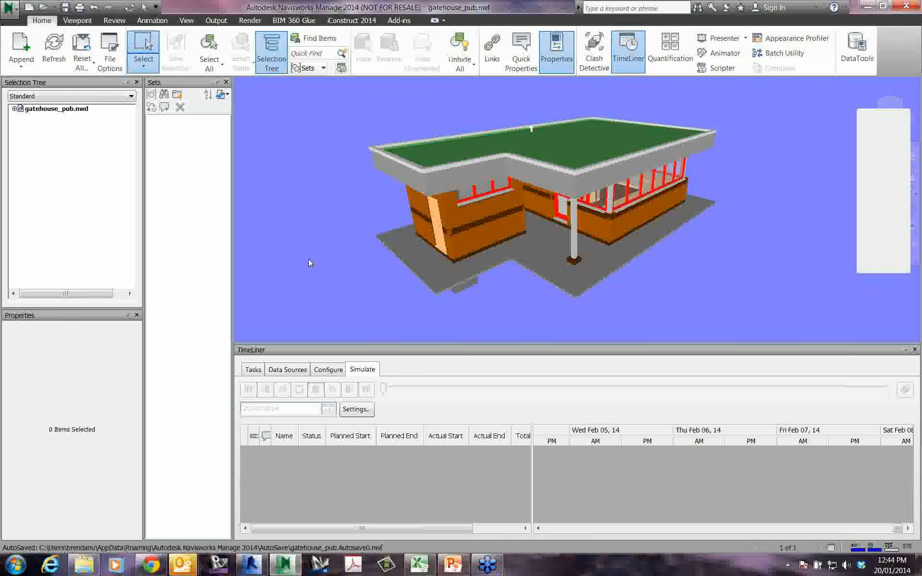
{"action": "left_click", "coordinate": [253, 370]}
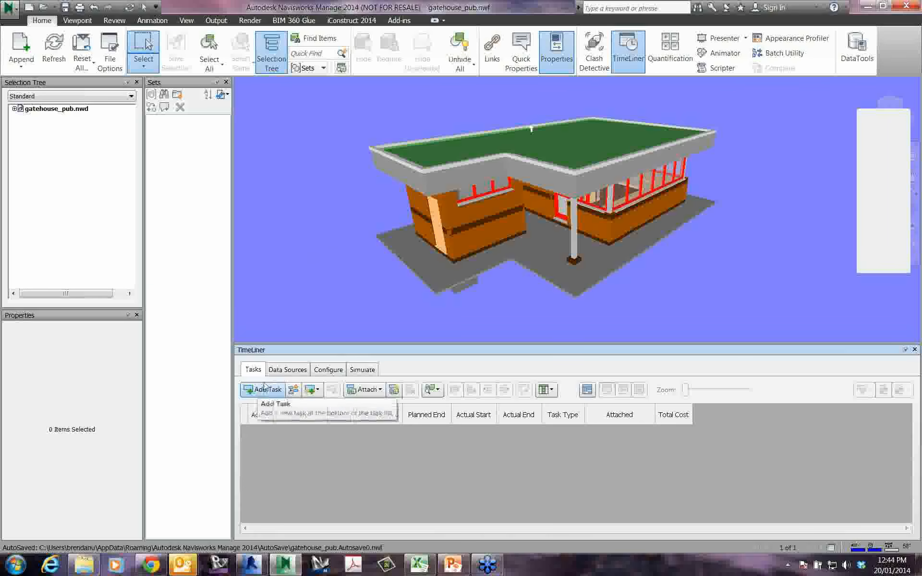
{"action": "left_click", "coordinate": [283, 374]}
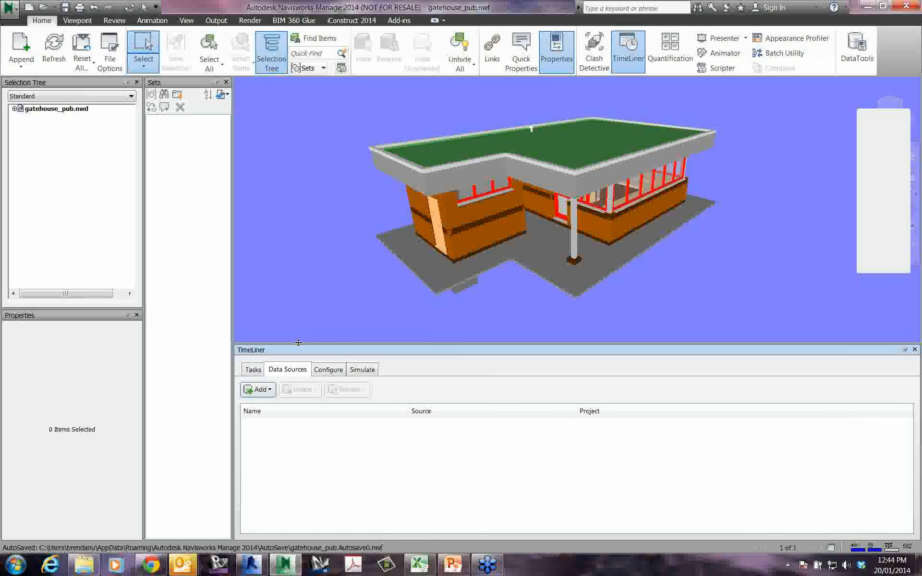
- Examine the schedule formats that TimeLiner offers for a new data source
{"action": "left_click", "coordinate": [270, 390]}
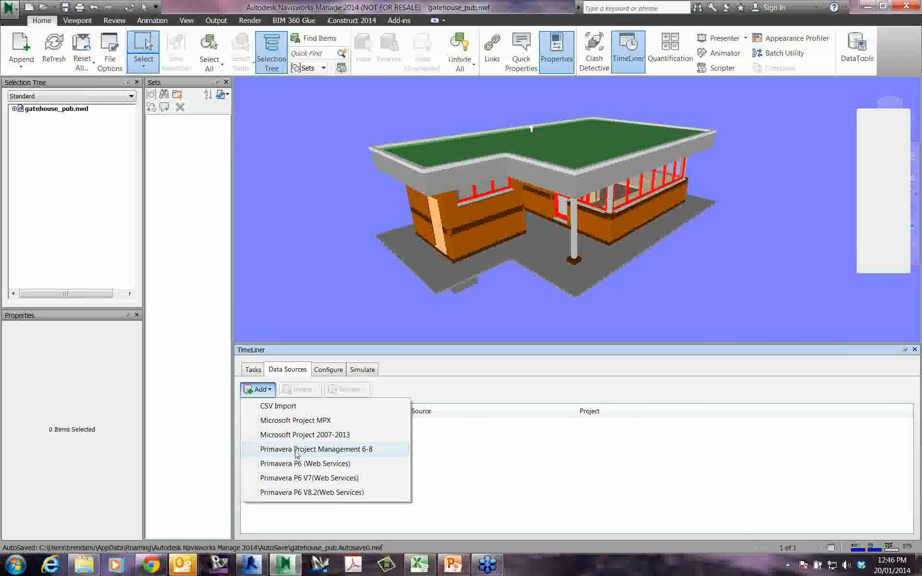
{"action": "left_click", "coordinate": [271, 390]}
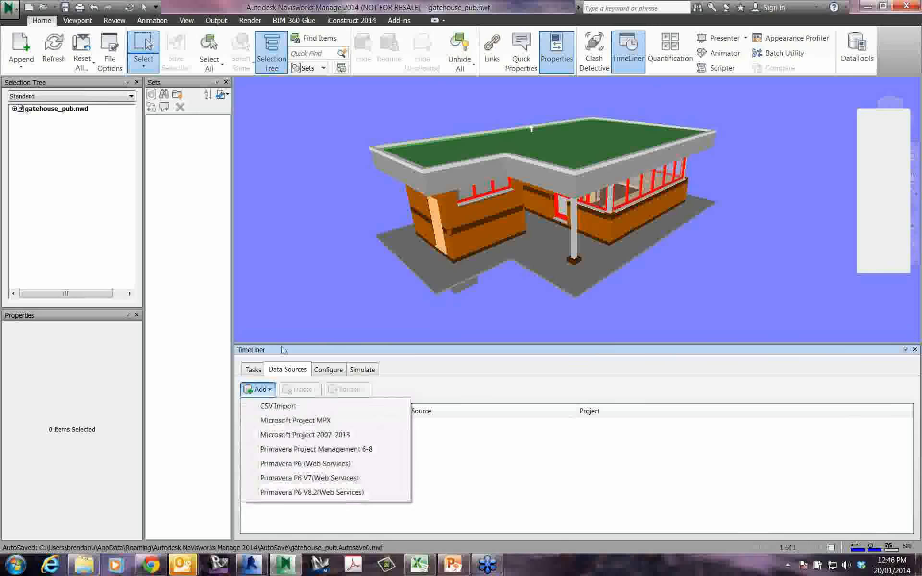
- Switch to Excel, look through the activities in Final Complete Program.csv and slightly widen the Start column
{"action": "left_click", "coordinate": [420, 566]}
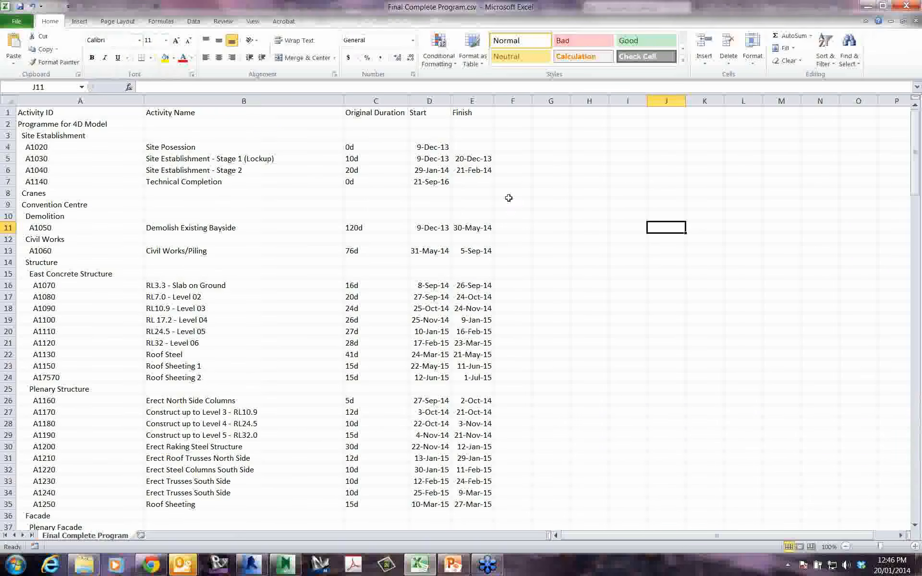
{"action": "scroll", "coordinate": [348, 202], "scroll_direction": "down", "scroll_amount": 1}
{"action": "scroll", "coordinate": [348, 202], "scroll_direction": "down", "scroll_amount": 9}
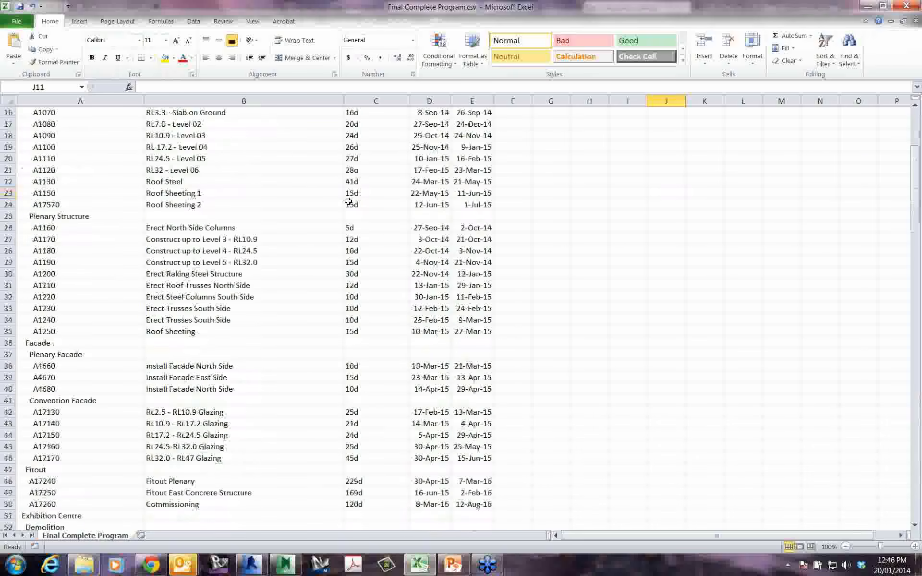
{"action": "scroll", "coordinate": [348, 202], "scroll_direction": "up", "scroll_amount": 10}
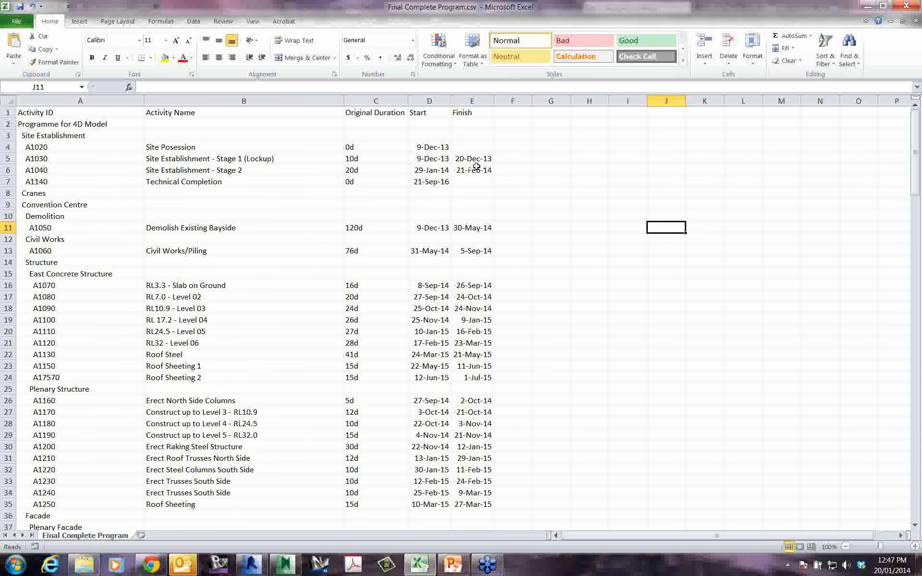
{"action": "left_click_drag", "start_coordinate": [452, 100], "coordinate": [456, 101]}
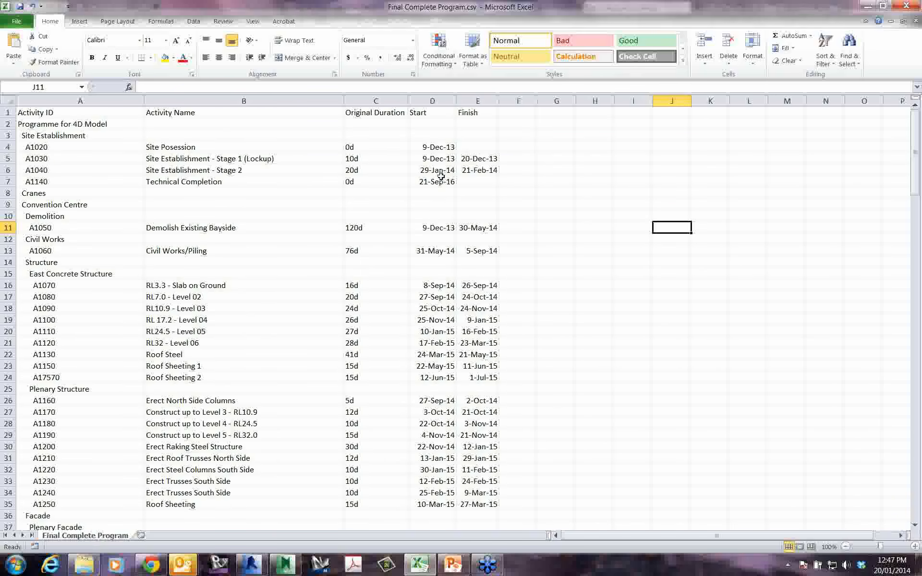
{"action": "scroll", "coordinate": [257, 312], "scroll_direction": "down", "scroll_amount": 1}
{"action": "scroll", "coordinate": [257, 312], "scroll_direction": "up", "scroll_amount": 1}
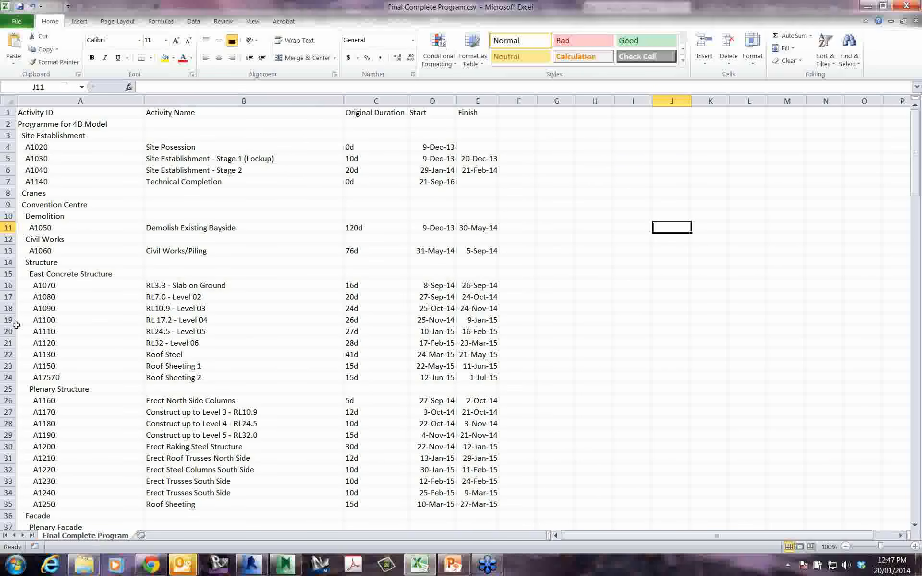
- Return to Navisworks to review the data source formats, and recheck the CSV schedule in Excel
{"action": "left_click", "coordinate": [291, 567]}
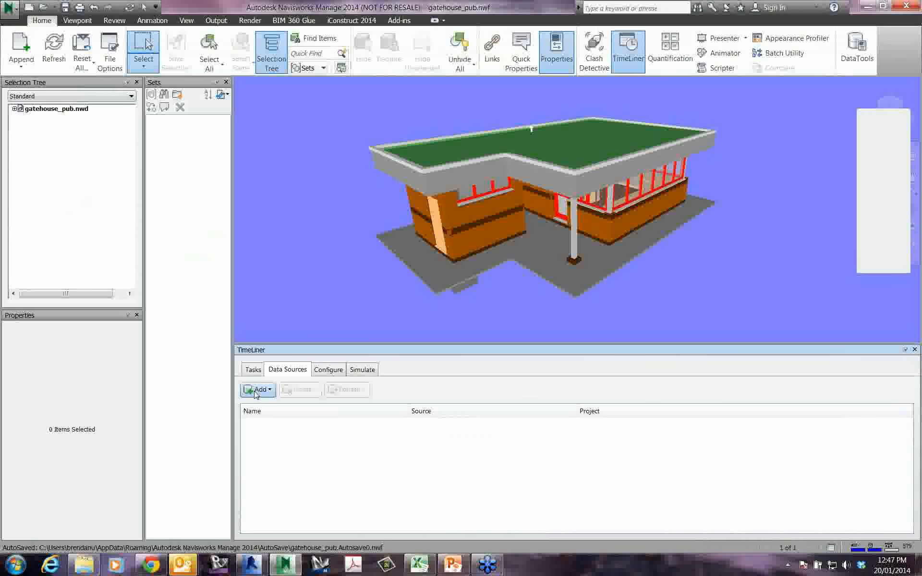
{"action": "left_click", "coordinate": [257, 390]}
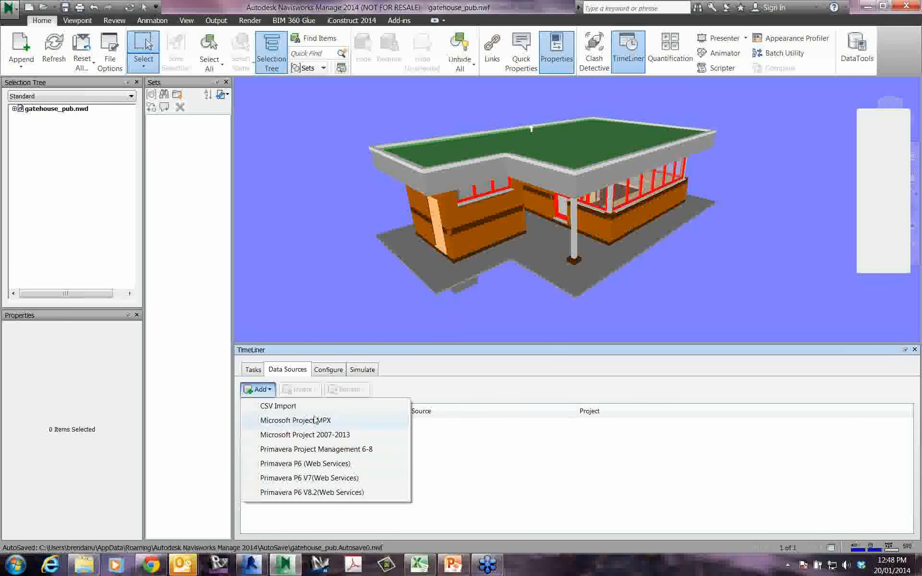
{"action": "left_click", "coordinate": [271, 392]}
{"action": "left_click", "coordinate": [271, 392]}
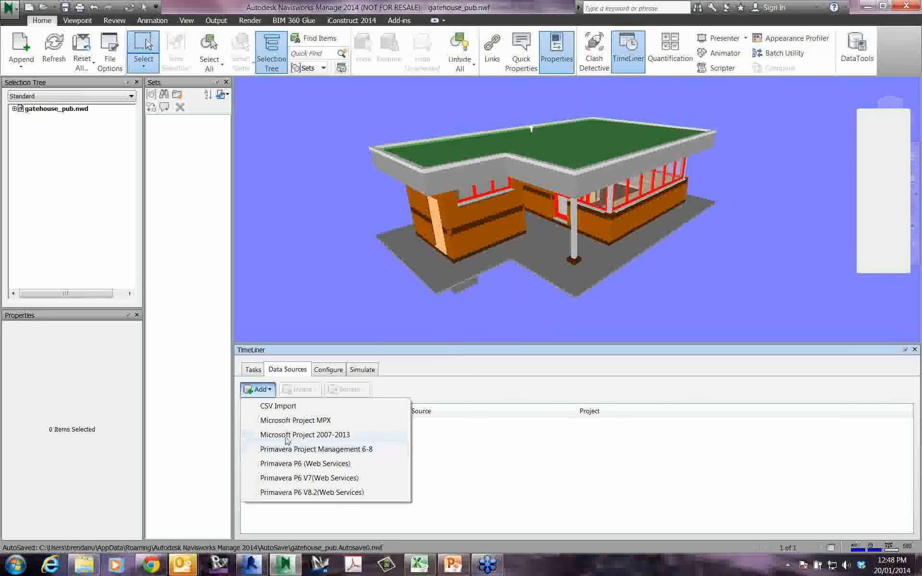
{"action": "left_click", "coordinate": [419, 564]}
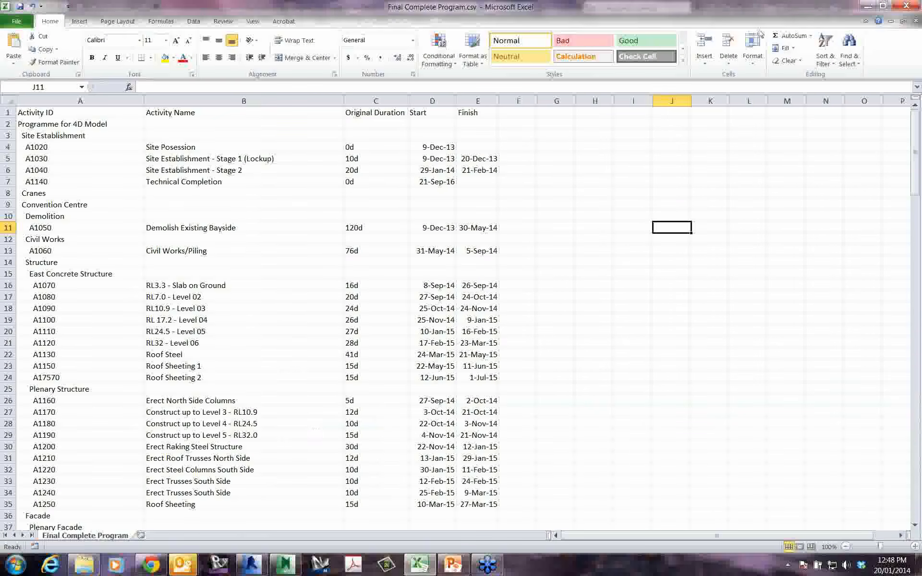
{"action": "left_click", "coordinate": [865, 7]}
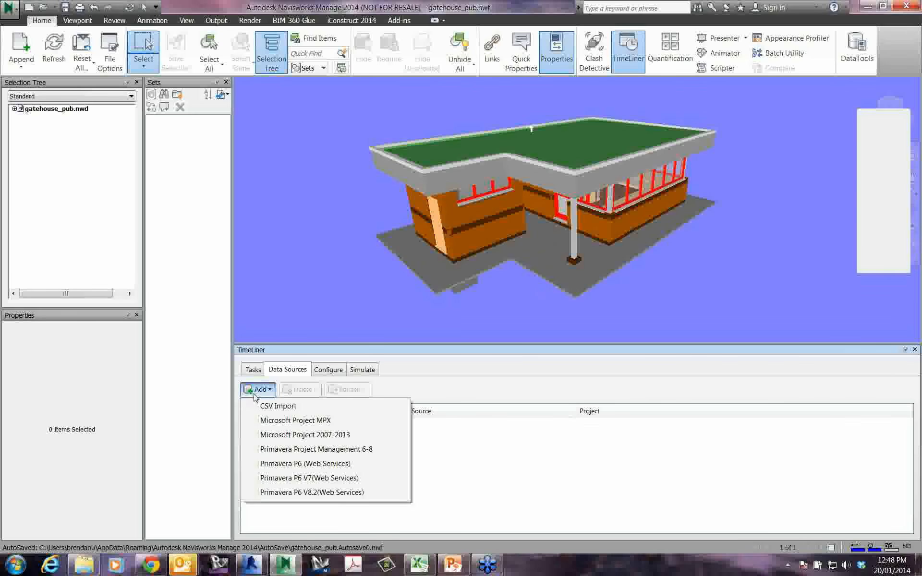
- Add a CSV Import data source to TimeLiner using the file Final Complete Program.csv
{"action": "left_click", "coordinate": [270, 391]}
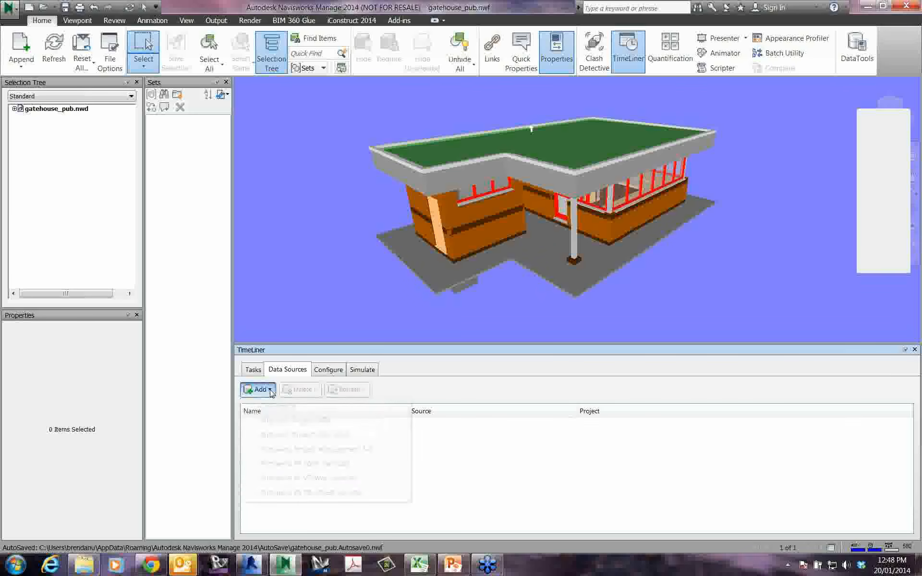
{"action": "left_click", "coordinate": [270, 390]}
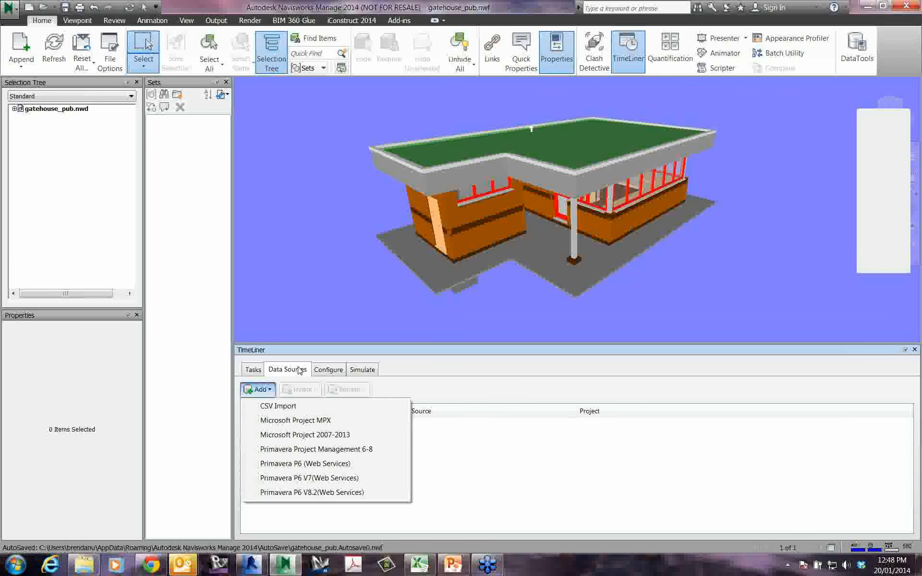
{"action": "left_click", "coordinate": [269, 390]}
{"action": "left_click", "coordinate": [270, 390]}
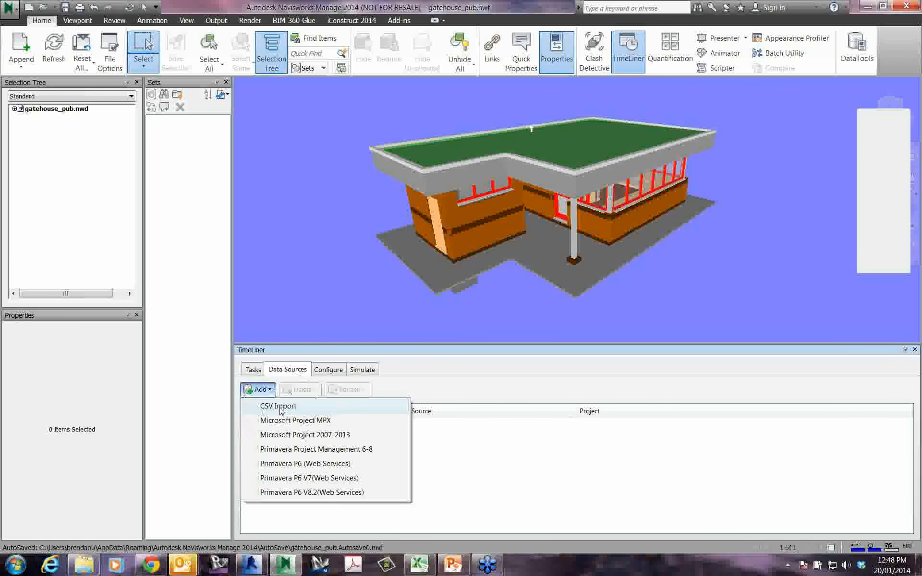
{"action": "left_click", "coordinate": [281, 409]}
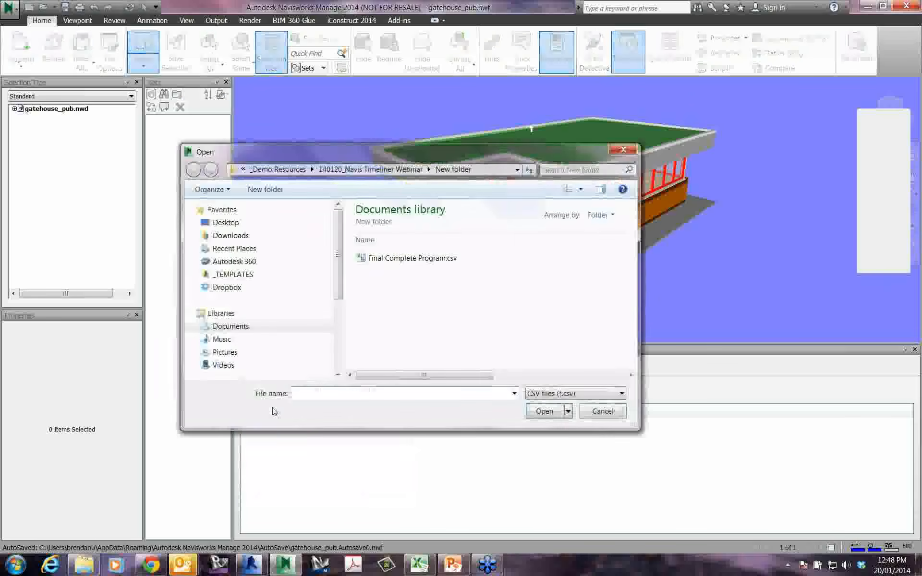
{"action": "left_click", "coordinate": [385, 257]}
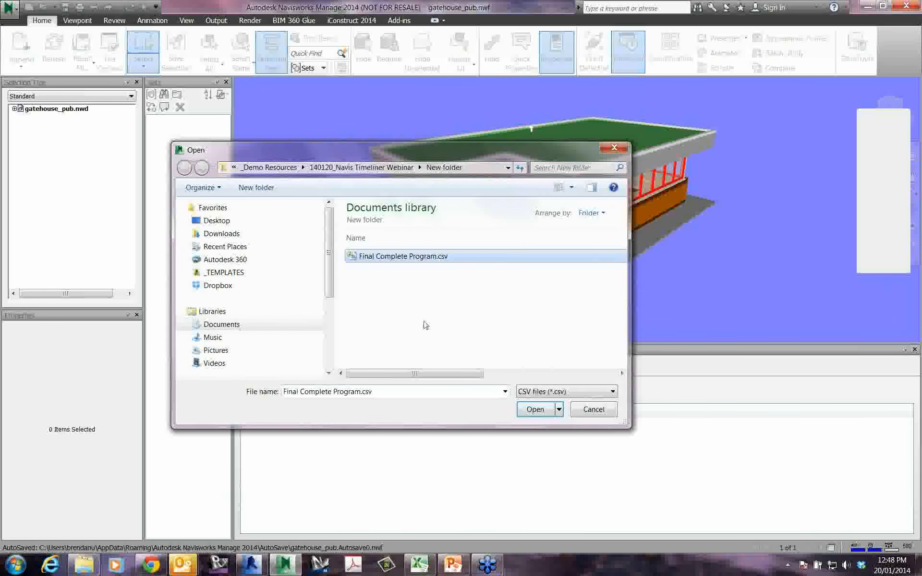
{"action": "left_click", "coordinate": [533, 409]}
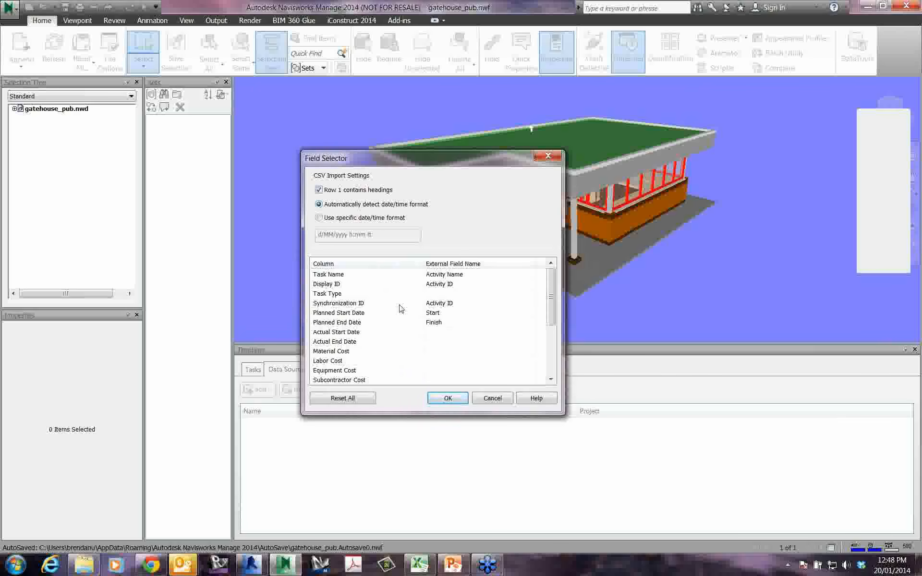
- Map TimeLiner's Task Name column to the Activity Name field of the CSV file
{"action": "mouse_move", "coordinate": [550, 284]}
{"action": "left_mouse_down"}
{"action": "mouse_move", "coordinate": [554, 297]}
{"action": "mouse_move", "coordinate": [565, 294]}
{"action": "mouse_move", "coordinate": [552, 283]}
{"action": "left_mouse_up"}
{"action": "left_click", "coordinate": [481, 277]}
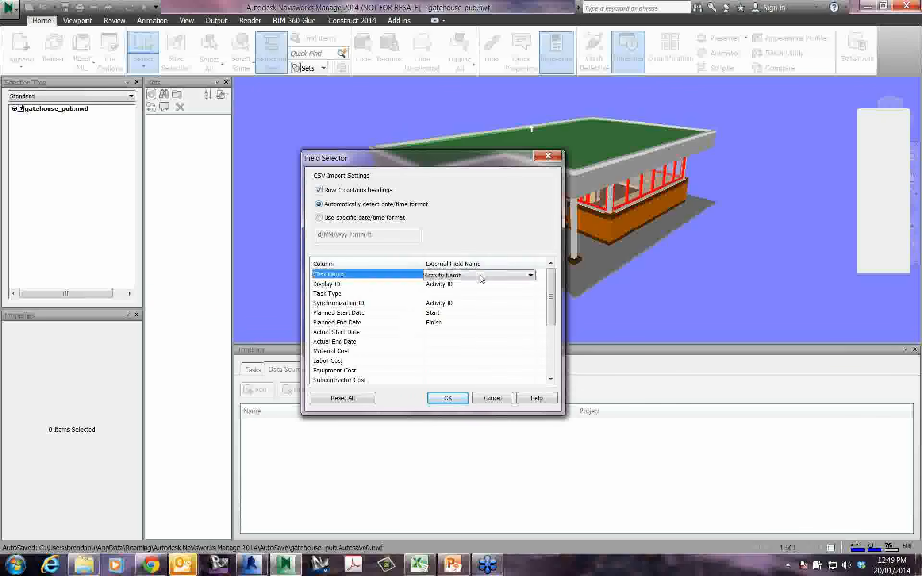
{"action": "left_click", "coordinate": [530, 276]}
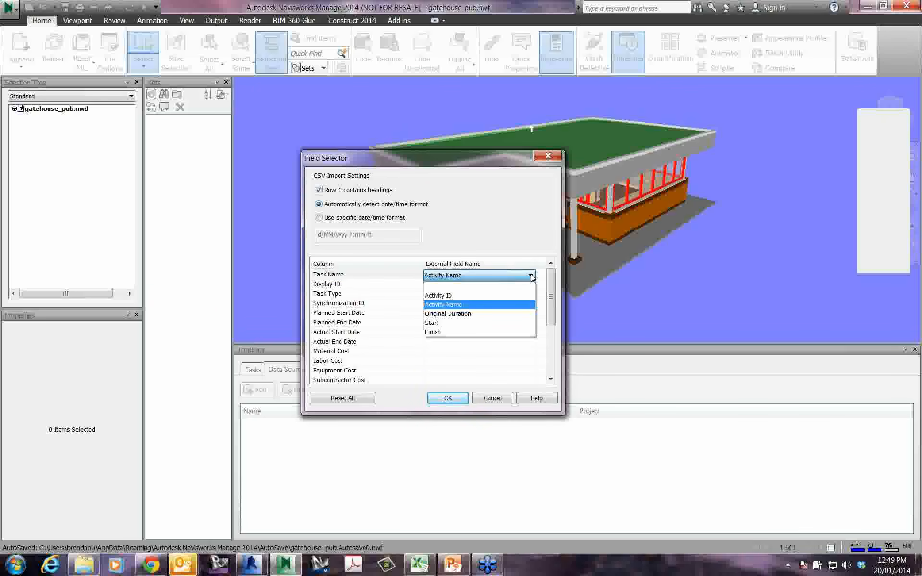
{"action": "left_click", "coordinate": [532, 276]}
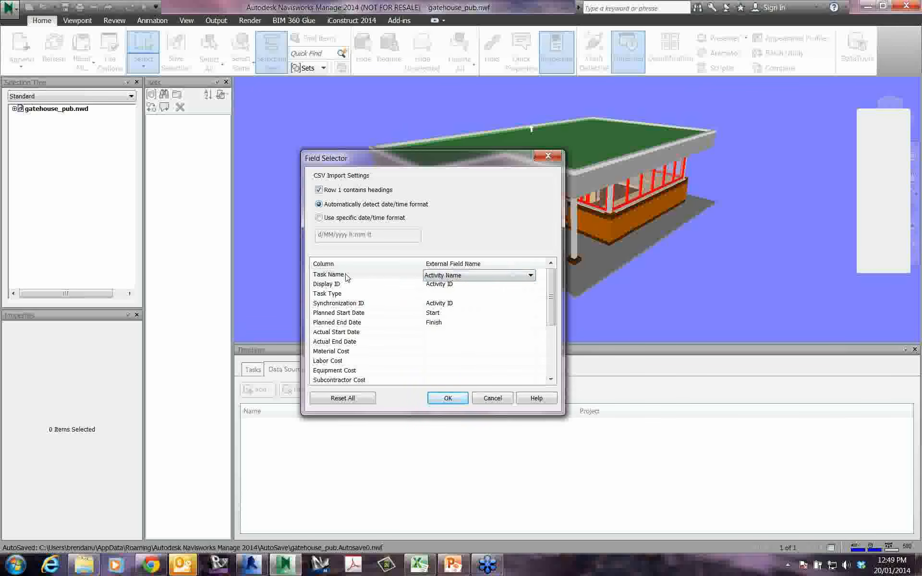
{"action": "left_click", "coordinate": [530, 276]}
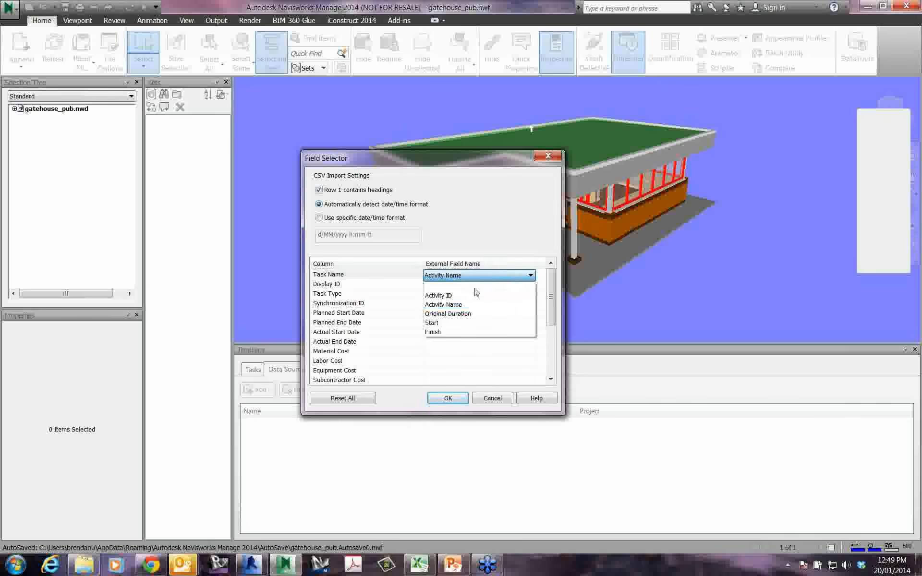
{"action": "left_click", "coordinate": [450, 307]}
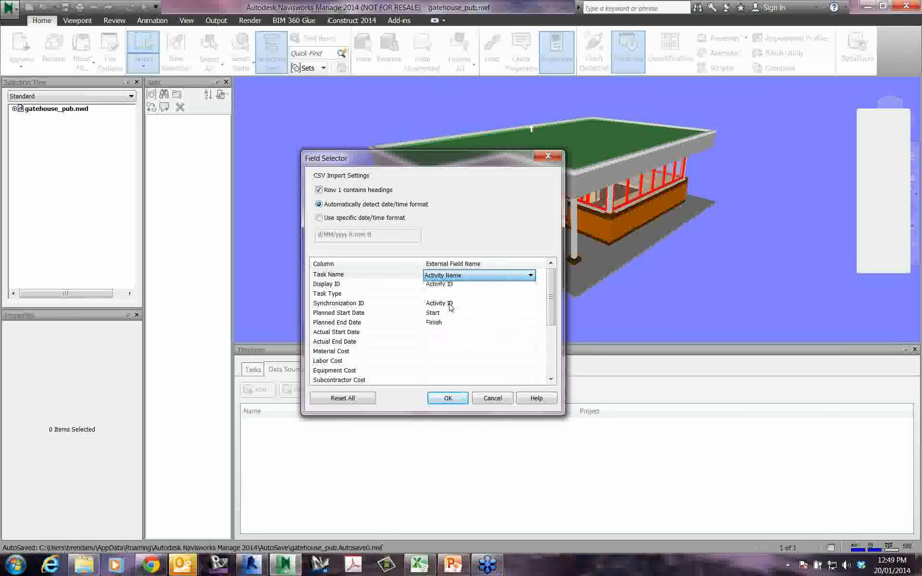
- Map the Display ID column to the Activity ID field and check the schedule's headings in Excel
{"action": "left_click", "coordinate": [347, 285]}
{"action": "left_click", "coordinate": [530, 284]}
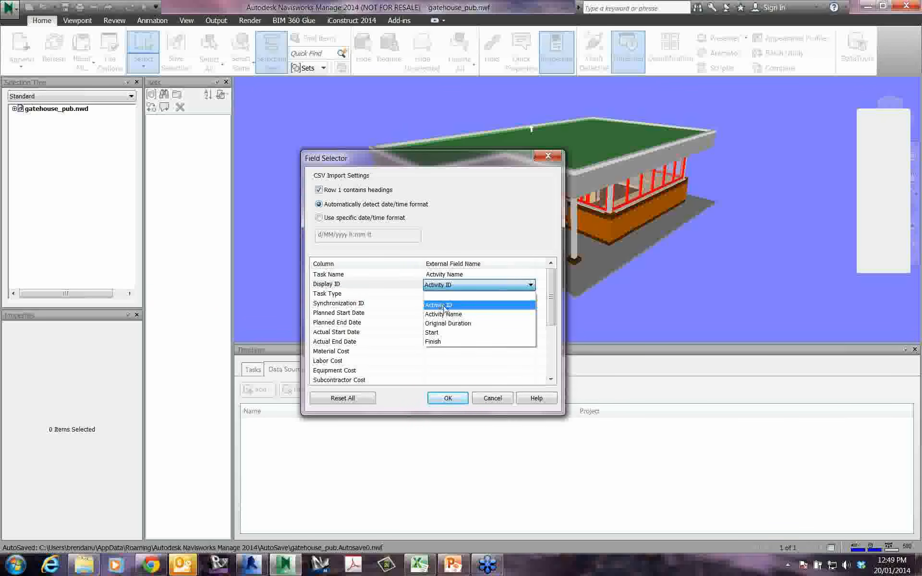
{"action": "left_click", "coordinate": [444, 307]}
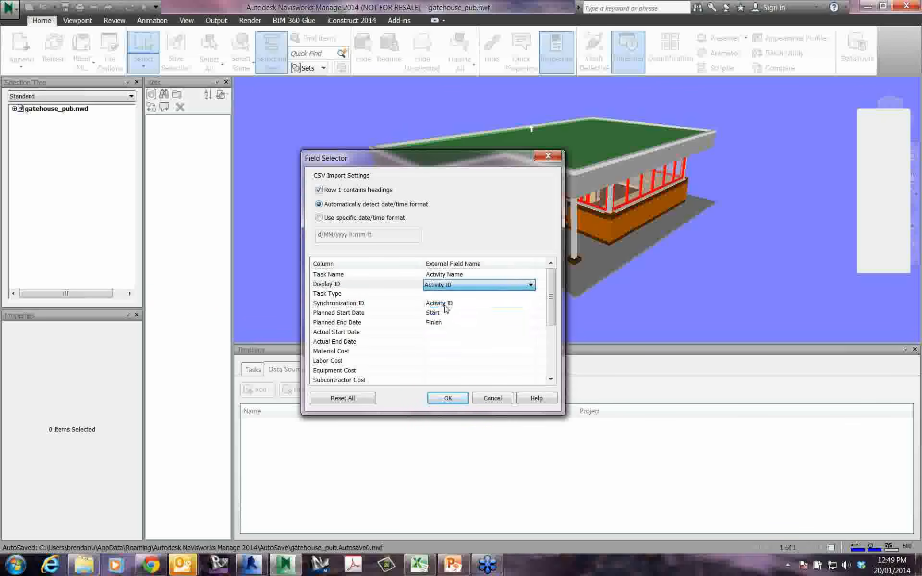
{"action": "left_click", "coordinate": [530, 285]}
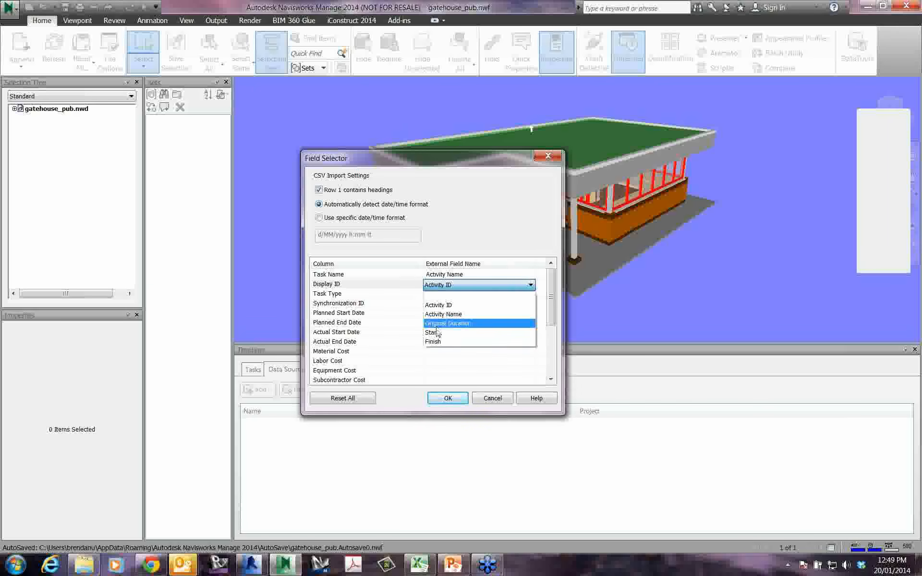
{"action": "left_click", "coordinate": [418, 566]}
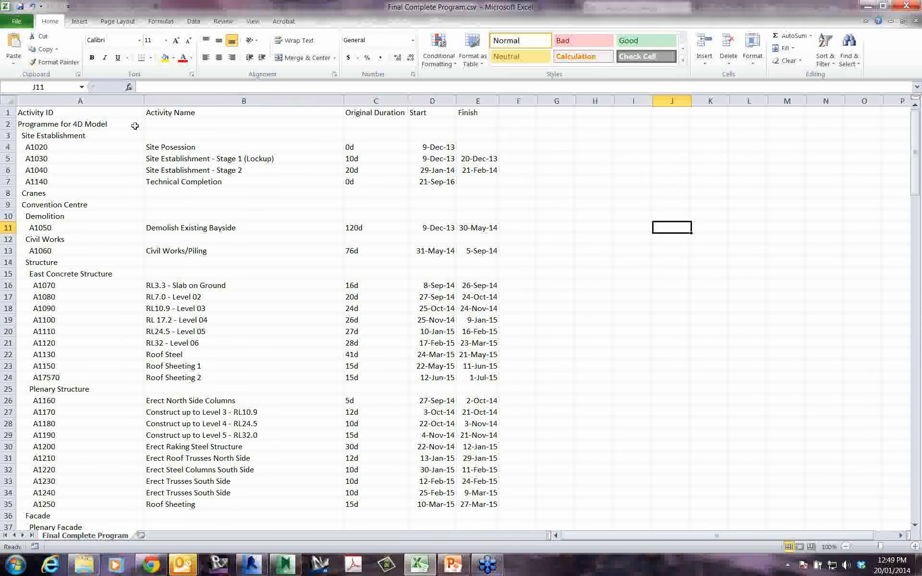
{"action": "left_click", "coordinate": [867, 5]}
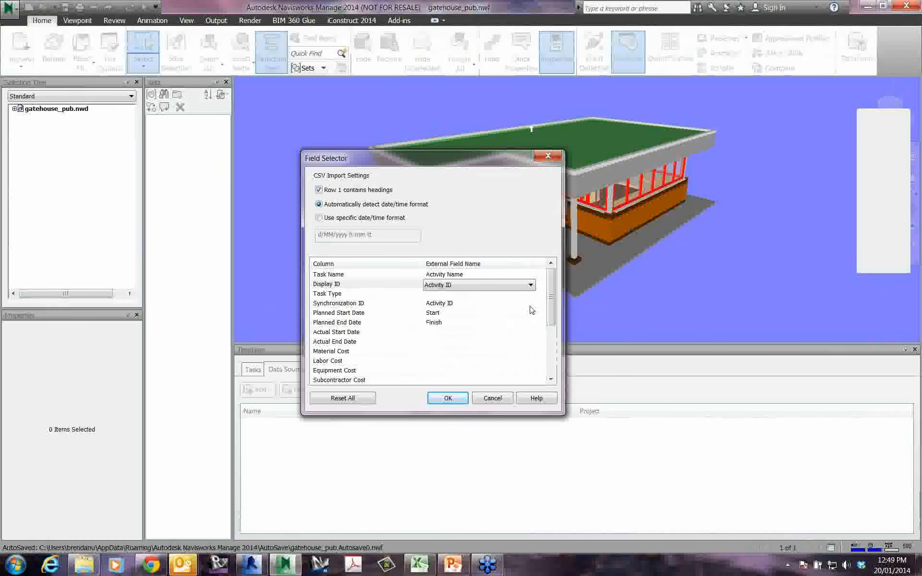
- Map the Planned Start Date column to the Start field and check the schedule's date columns in Excel
{"action": "left_click", "coordinate": [528, 313]}
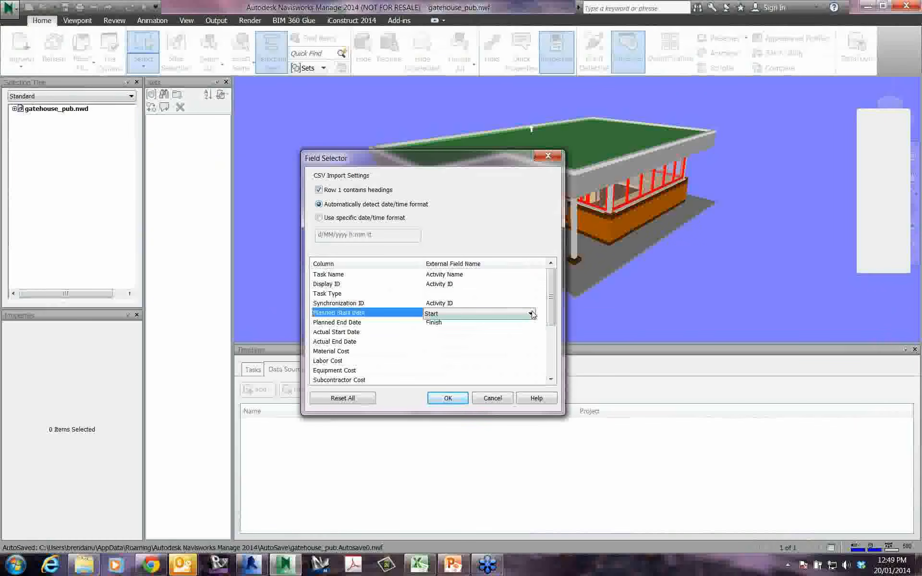
{"action": "left_click", "coordinate": [531, 314]}
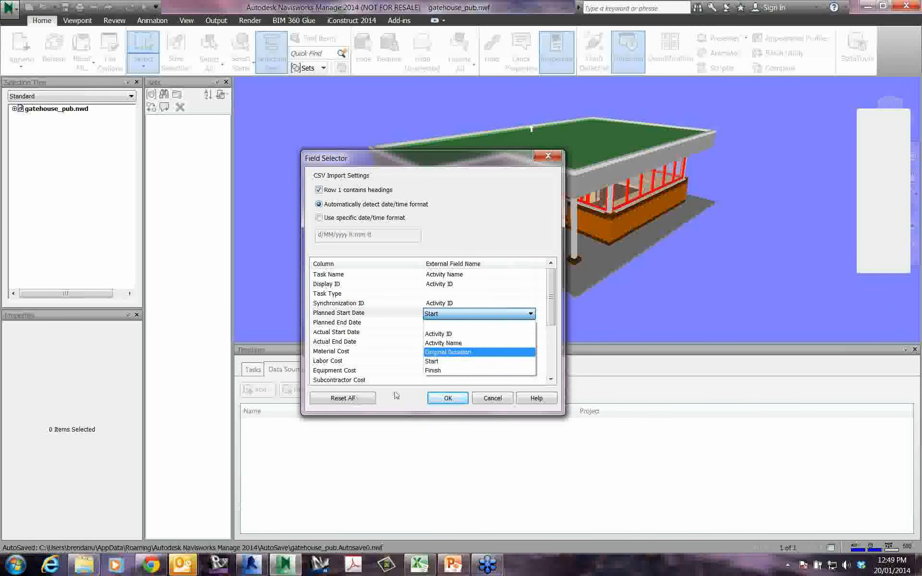
{"action": "left_click", "coordinate": [436, 364]}
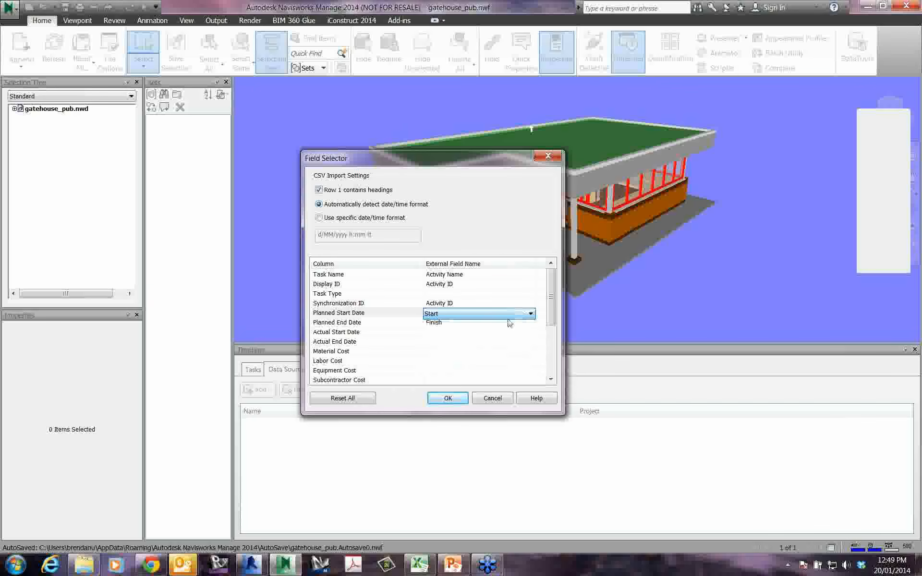
{"action": "left_click", "coordinate": [419, 565]}
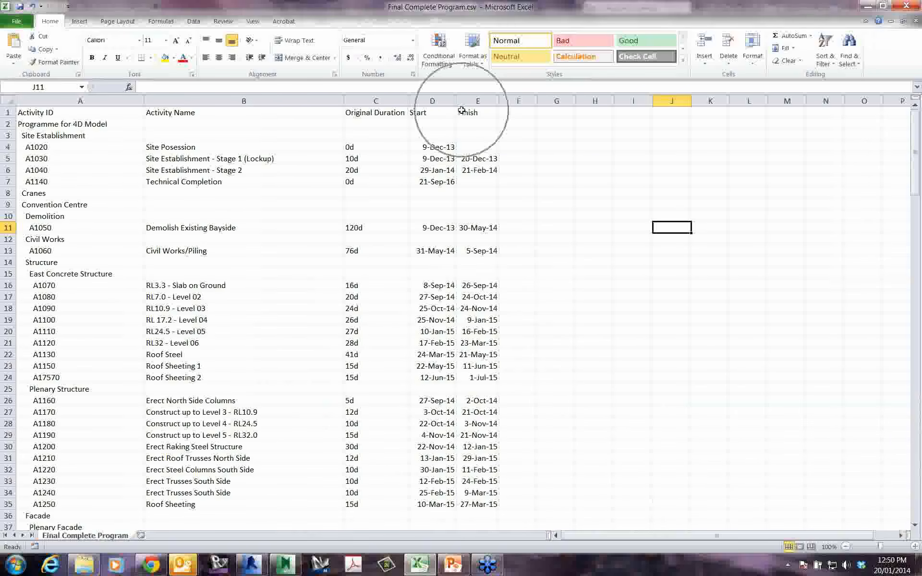
{"action": "left_click", "coordinate": [867, 7]}
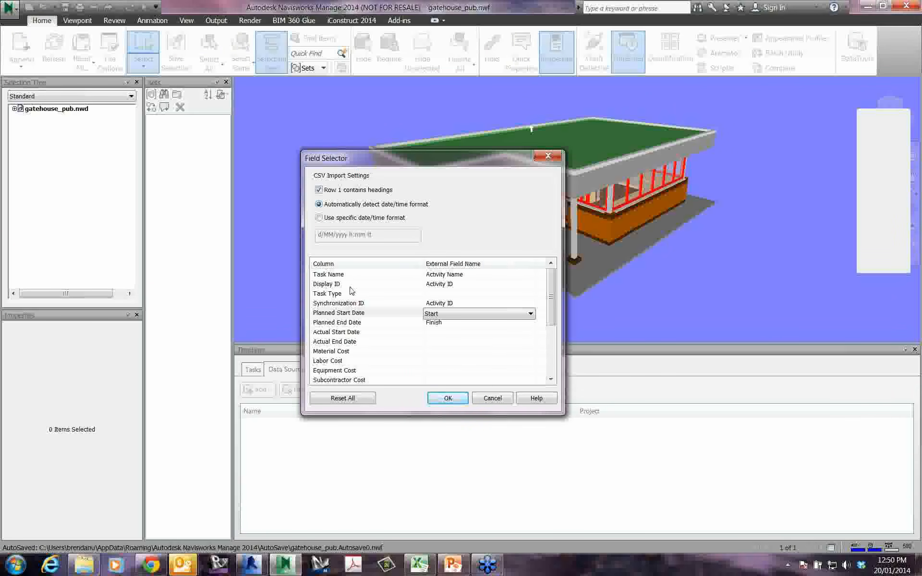
- Accept the CSV field mapping to create the data source, and open TimeLiner's task list
{"action": "left_click", "coordinate": [447, 399]}
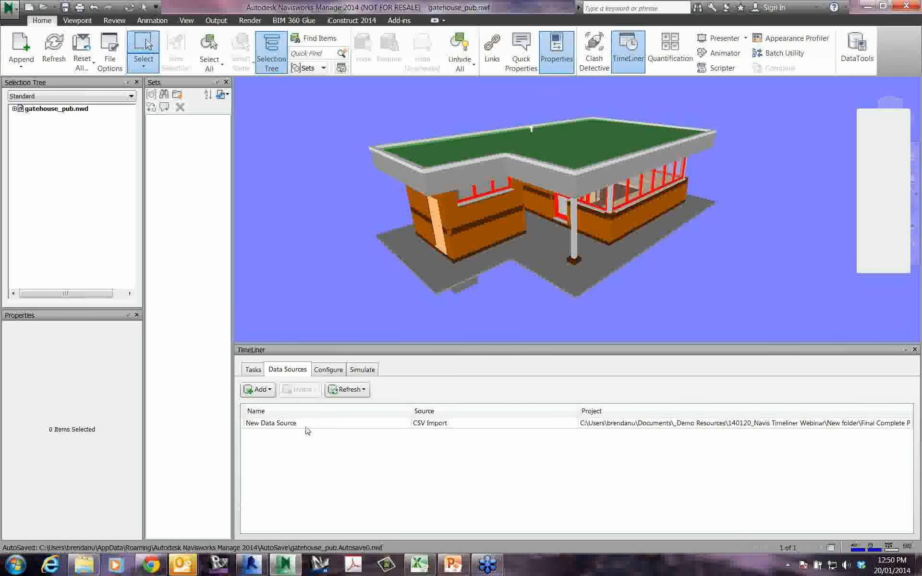
{"action": "left_click", "coordinate": [253, 370]}
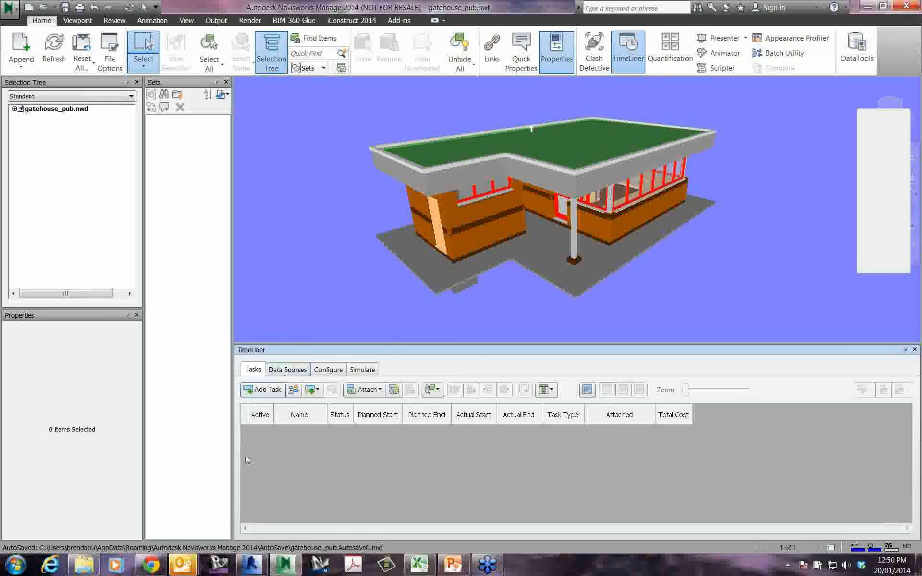
- Rebuild the task hierarchy from the CSV data source and open the imported task list
{"action": "left_click", "coordinate": [283, 371]}
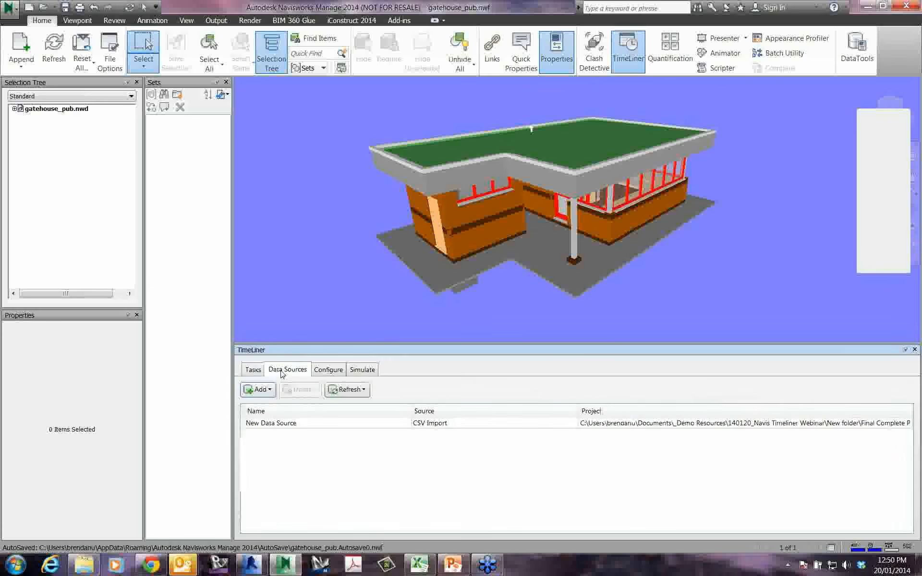
{"action": "left_click", "coordinate": [253, 370]}
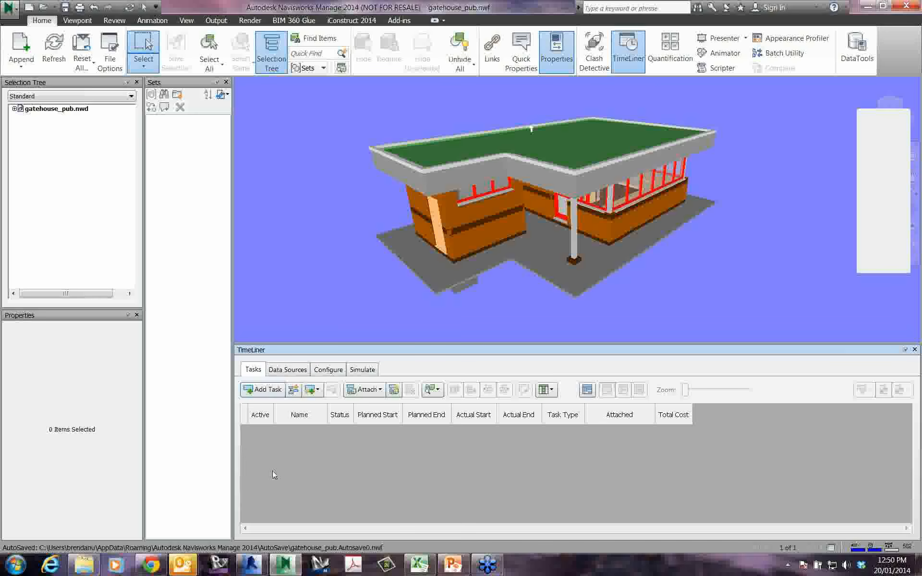
{"action": "left_click", "coordinate": [287, 371]}
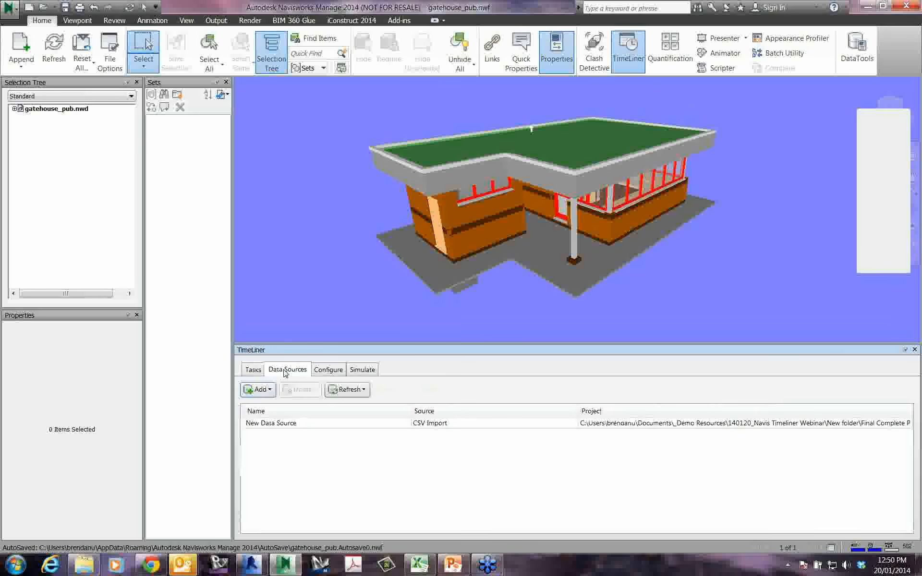
{"action": "right_click", "coordinate": [299, 424]}
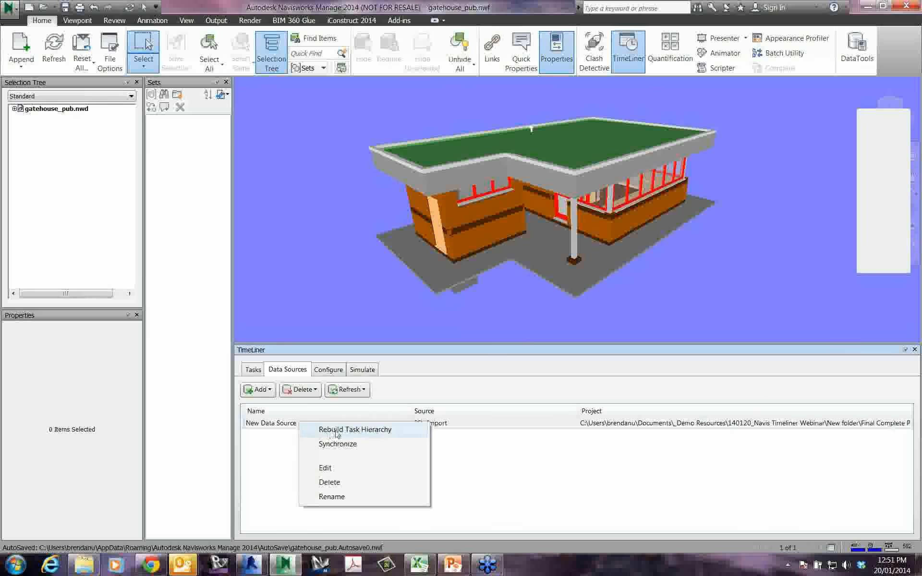
{"action": "left_click", "coordinate": [337, 431]}
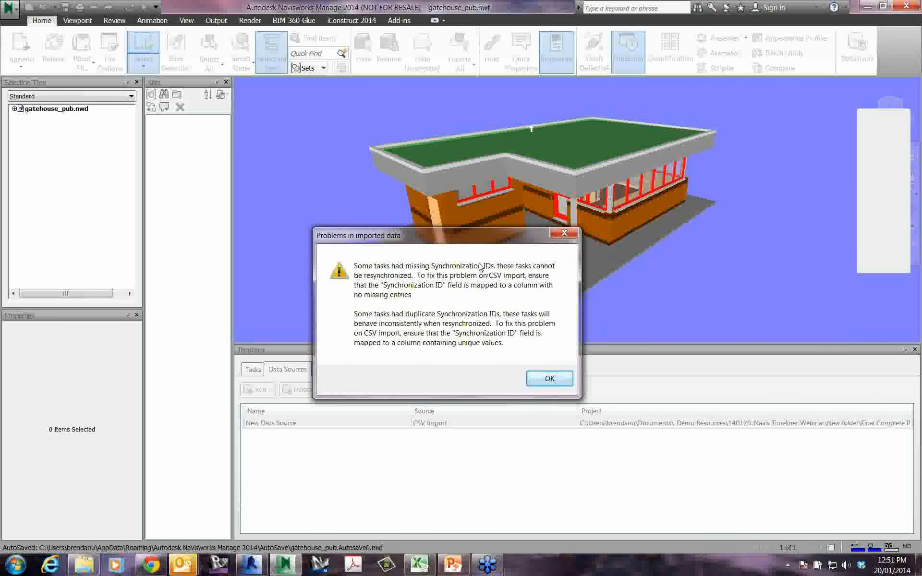
{"action": "left_click", "coordinate": [550, 379]}
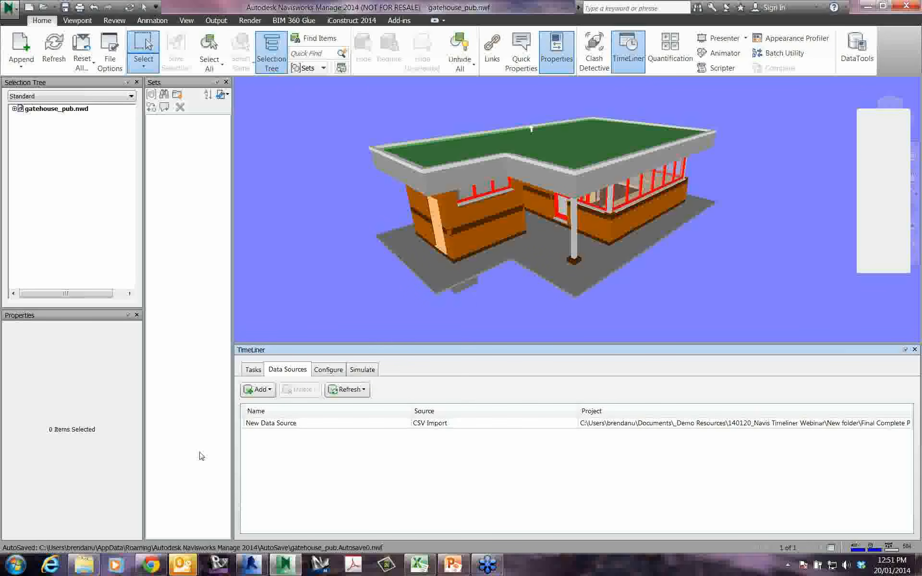
{"action": "left_click", "coordinate": [253, 370]}
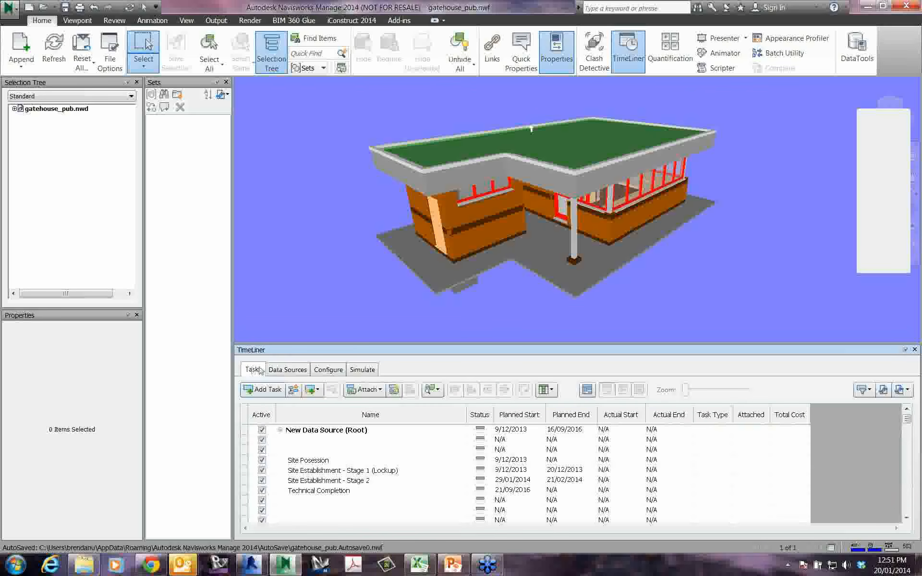
- Enlarge the TimeLiner window and compare the imported task names and dates with Final Complete Program.csv in Excel
{"action": "left_click_drag", "start_coordinate": [544, 343], "coordinate": [546, 245]}
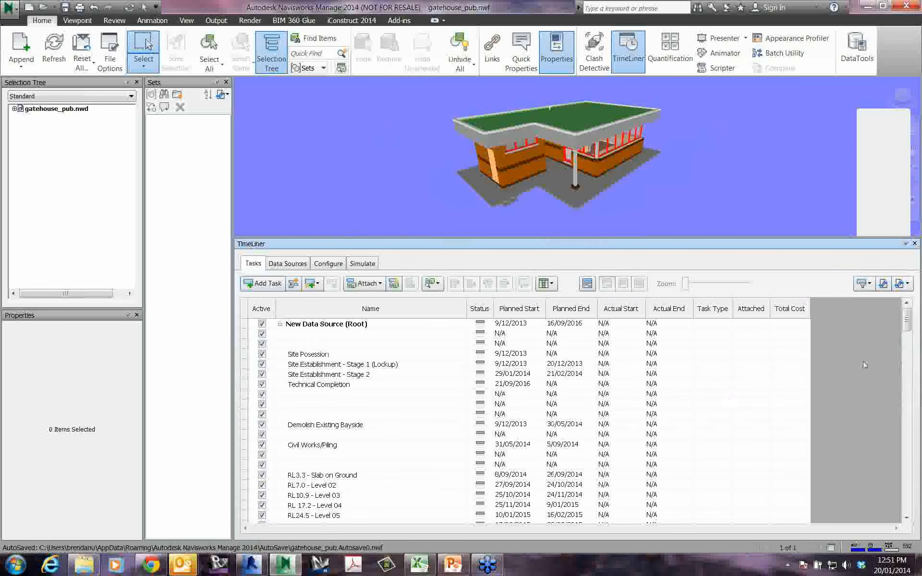
{"action": "scroll", "coordinate": [916, 330], "scroll_direction": "down", "scroll_amount": 2}
{"action": "left_click_drag", "start_coordinate": [916, 329], "coordinate": [493, 336]}
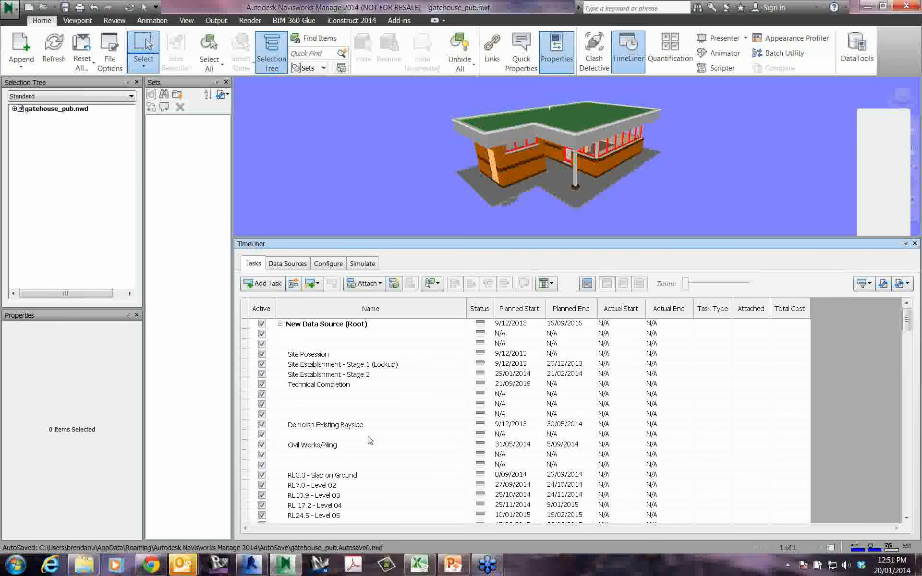
{"action": "left_click_drag", "start_coordinate": [906, 321], "coordinate": [473, 569]}
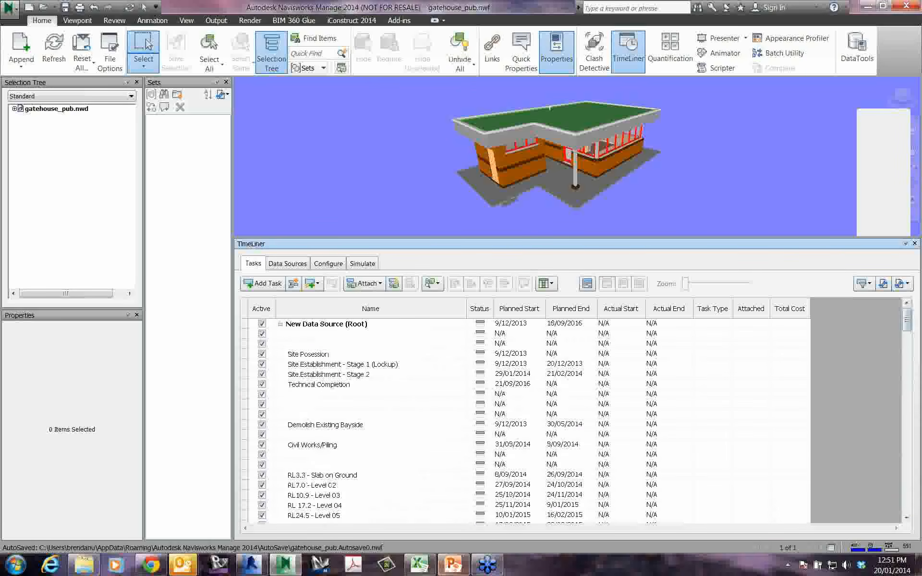
{"action": "mouse_move", "coordinate": [422, 571]}
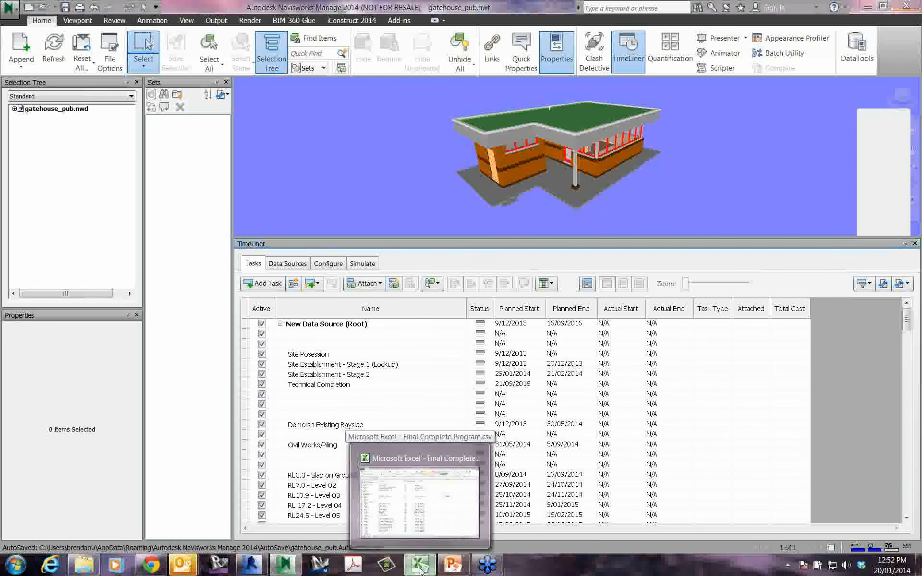
{"action": "left_click", "coordinate": [420, 570]}
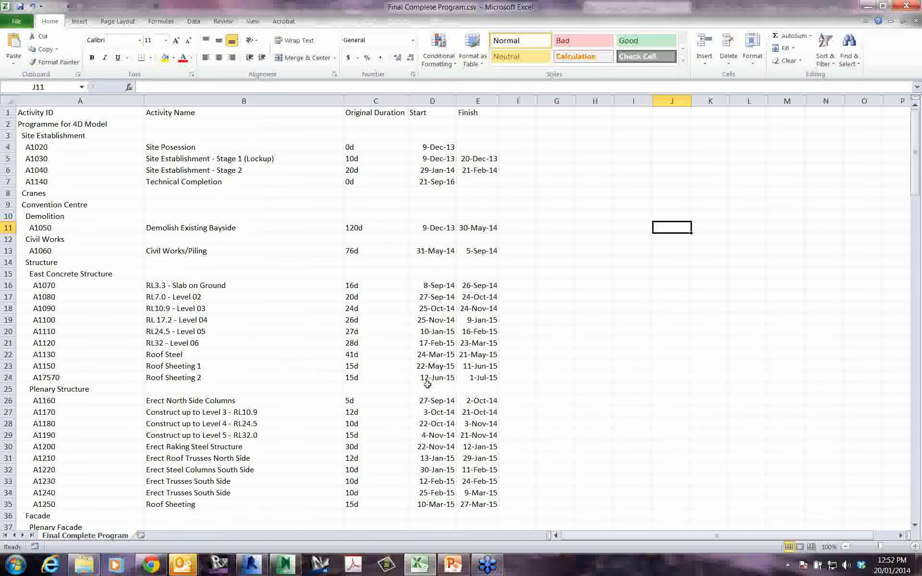
{"action": "left_click", "coordinate": [868, 5]}
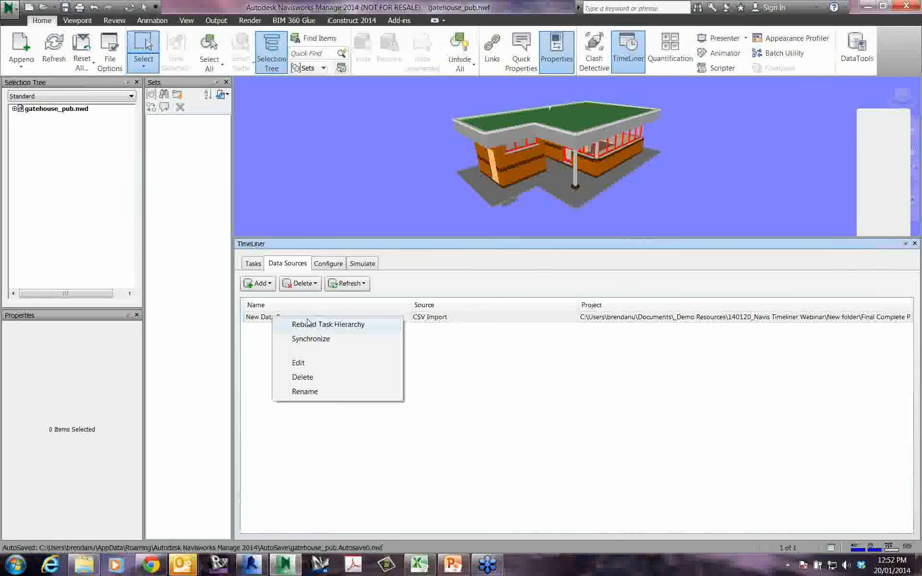
- Compare TimeLiner's CSV data source entry with the tasks imported from it
{"action": "left_click", "coordinate": [254, 265]}
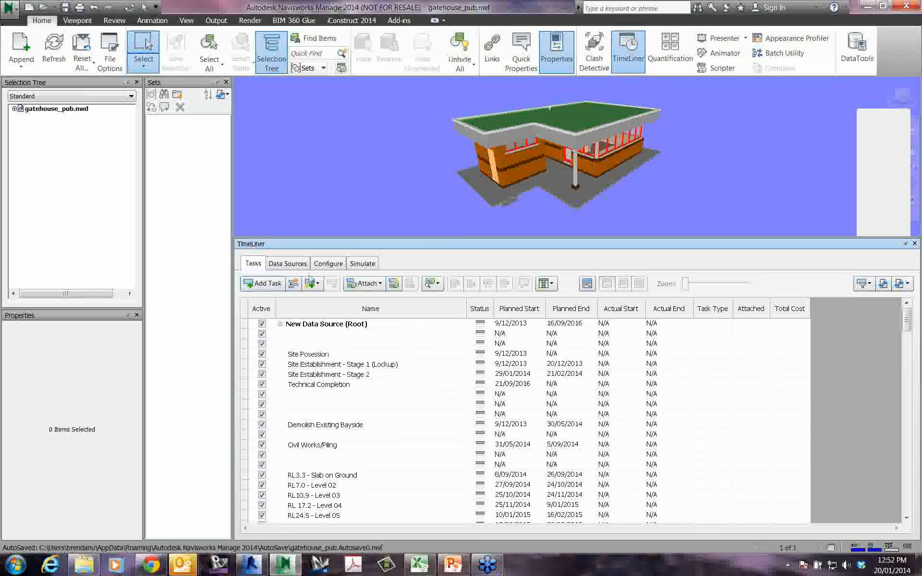
{"action": "left_click", "coordinate": [293, 266]}
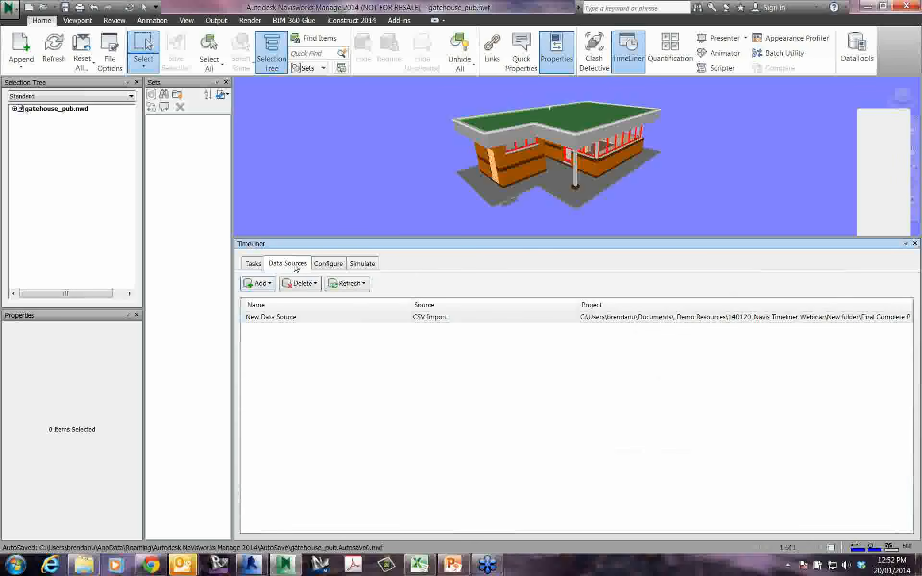
{"action": "left_click", "coordinate": [255, 264]}
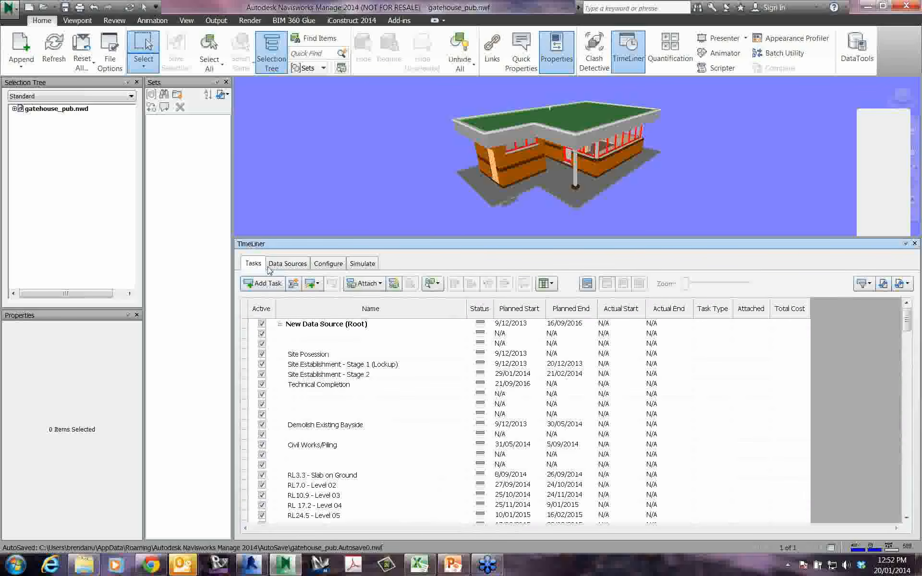
{"action": "left_click", "coordinate": [287, 263]}
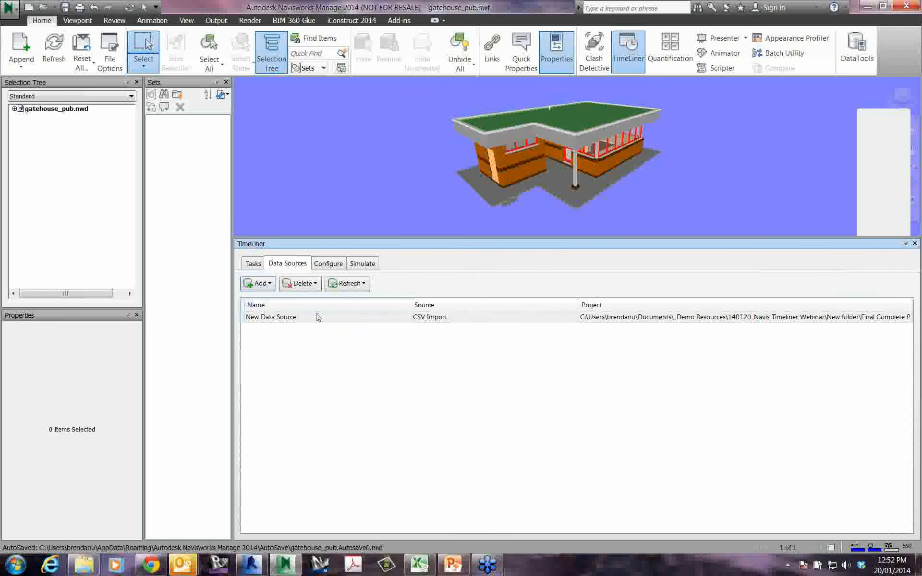
{"action": "left_click", "coordinate": [253, 264]}
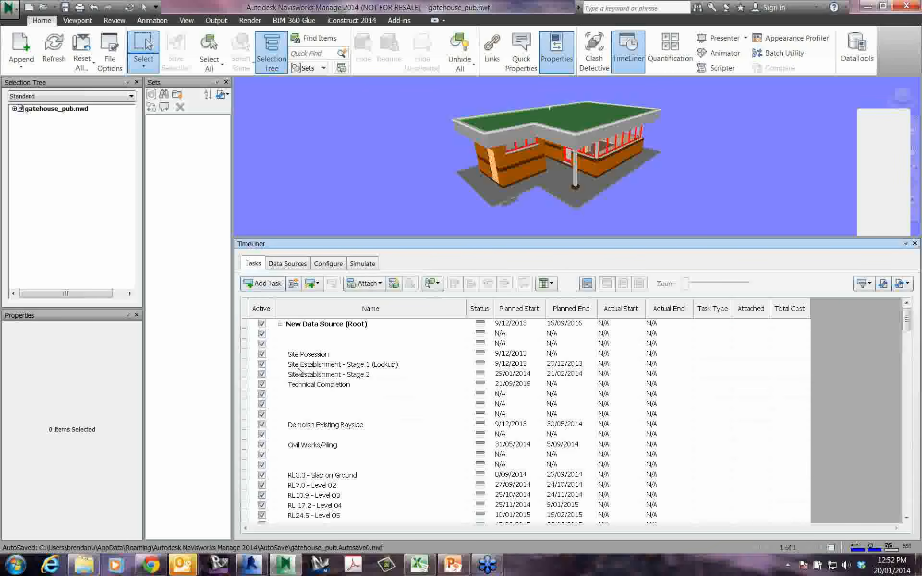
{"action": "left_click", "coordinate": [291, 265]}
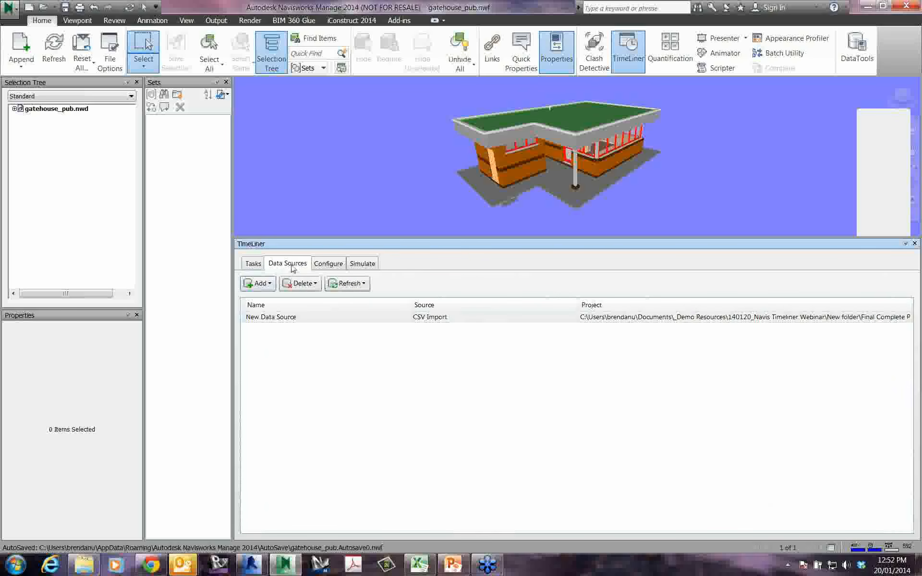
{"action": "left_click", "coordinate": [253, 264]}
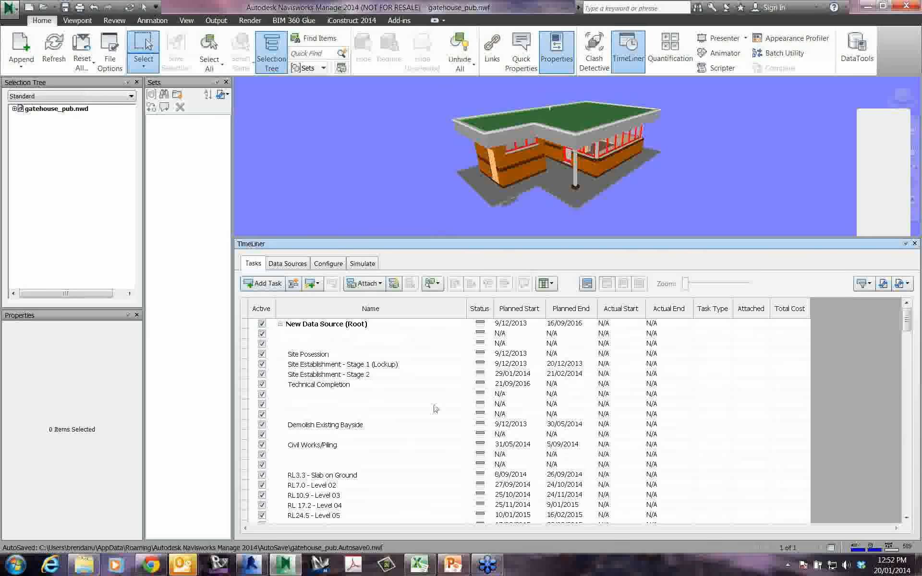
- Open gatehouse_pub_SS.nwf without saving the changes to gatehouse_pub.nwf, and reduce TimeLiner's height to enlarge the model view
{"action": "left_click", "coordinate": [17, 15]}
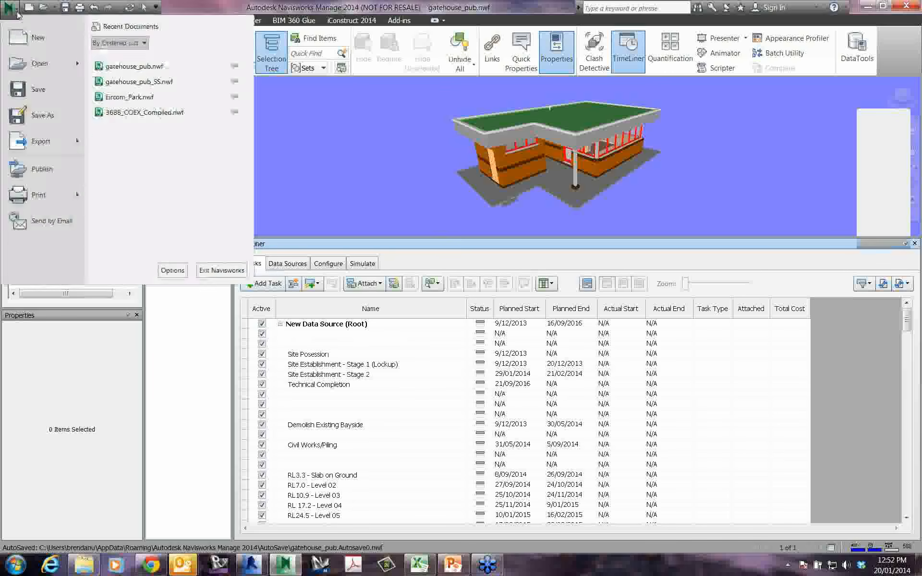
{"action": "left_click", "coordinate": [139, 89]}
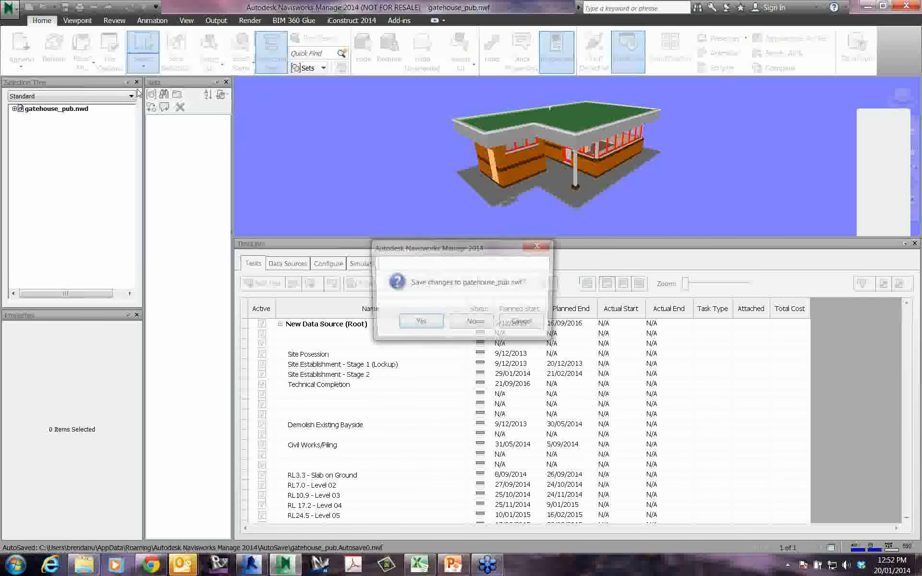
{"action": "left_click", "coordinate": [471, 322]}
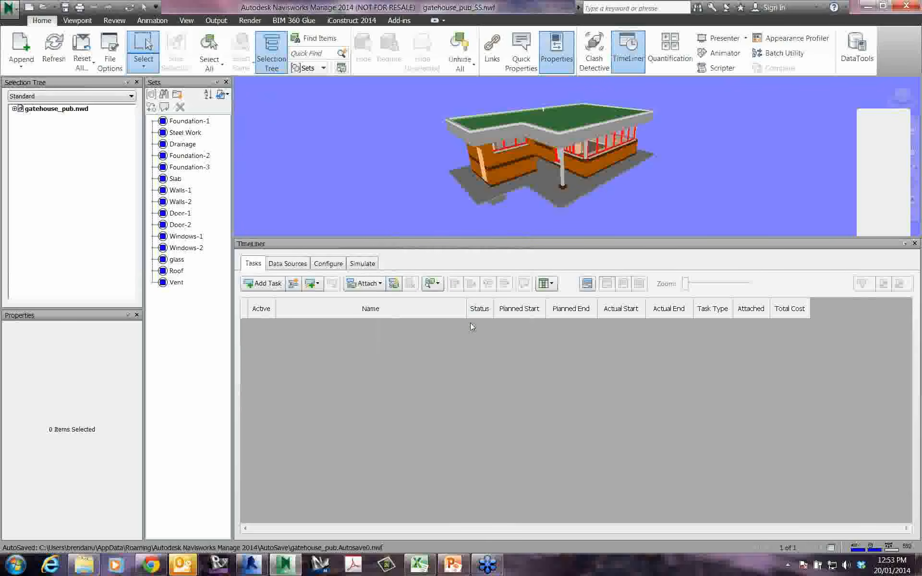
{"action": "left_click_drag", "start_coordinate": [437, 238], "coordinate": [437, 356]}
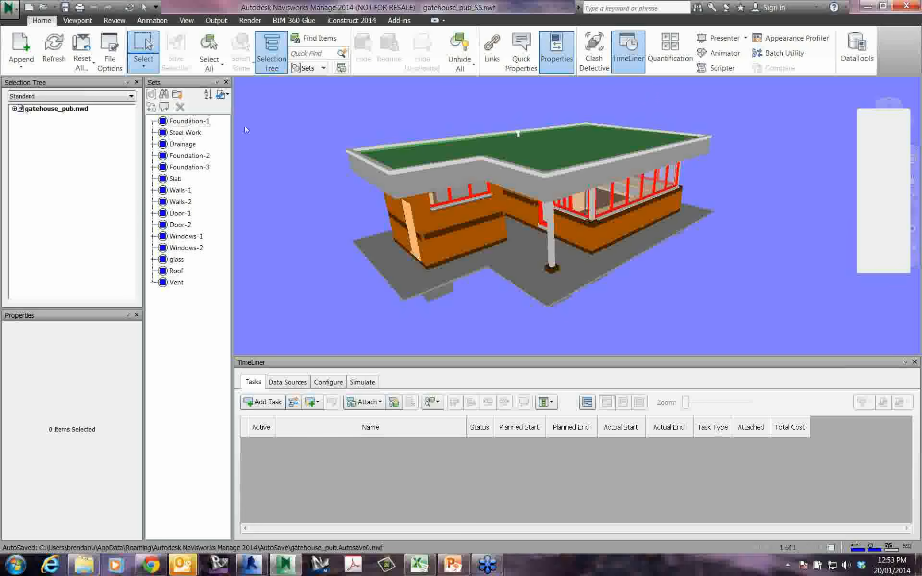
- Highlight the Foundation-1, Drainage, Foundation-2, Slab and Foundation-3 sets in the model to check their elements
{"action": "left_click", "coordinate": [188, 122]}
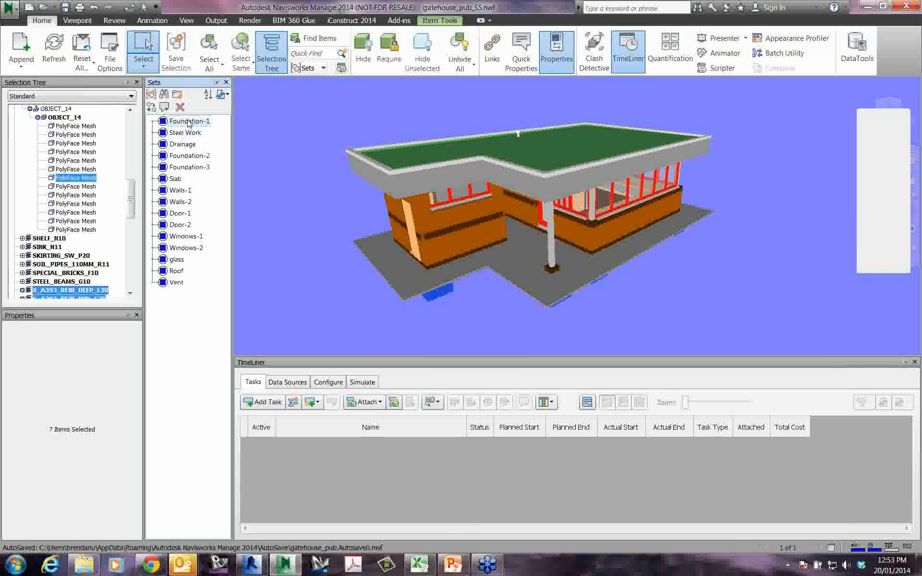
{"action": "left_click", "coordinate": [183, 145]}
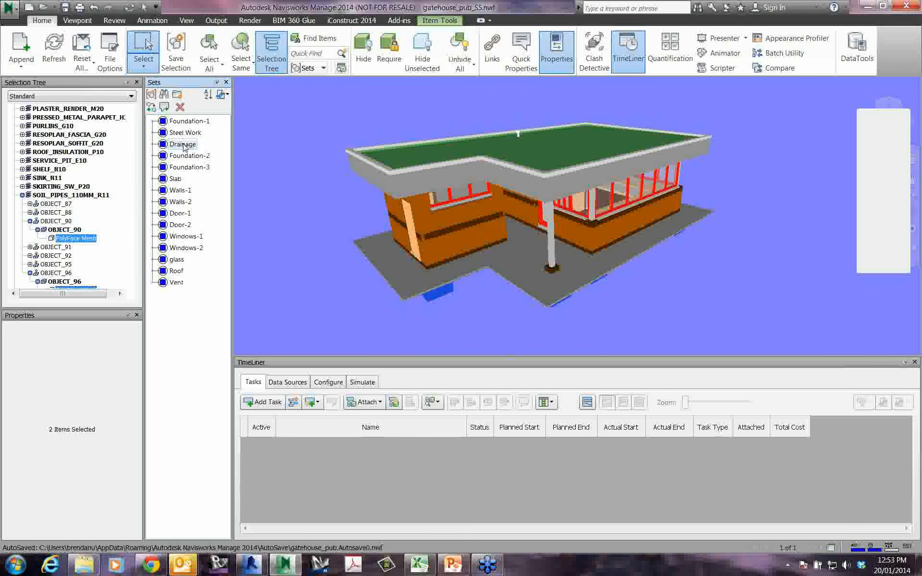
{"action": "left_click", "coordinate": [188, 156]}
{"action": "left_click", "coordinate": [175, 180]}
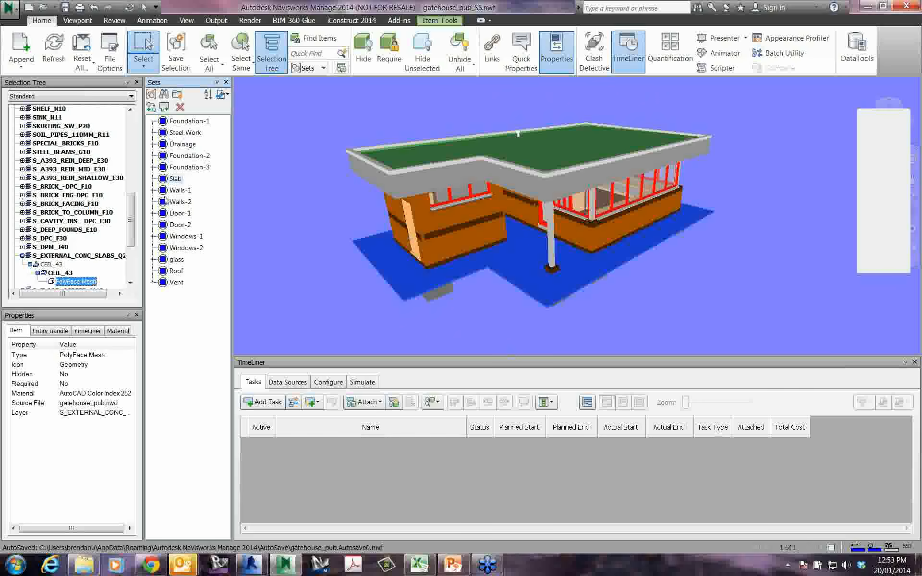
{"action": "left_click", "coordinate": [183, 167]}
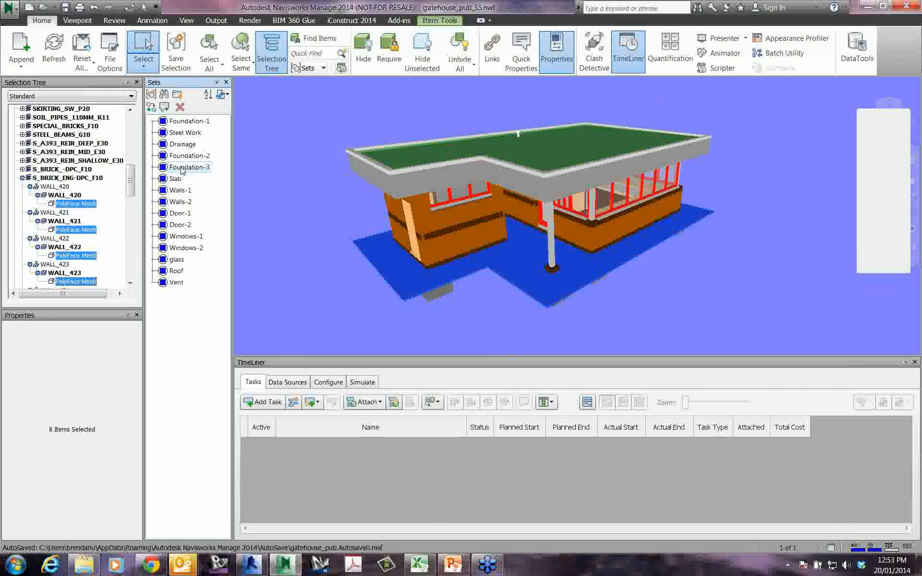
- Examine from beneath the building which elements the Foundation-1, Steel Work, Drainage, Foundation-2 and Foundation-3 sets contain
{"action": "middle_click_drag", "start_coordinate": [380, 267], "coordinate": [374, 224], "text": "shift"}
{"action": "left_click", "coordinate": [184, 121]}
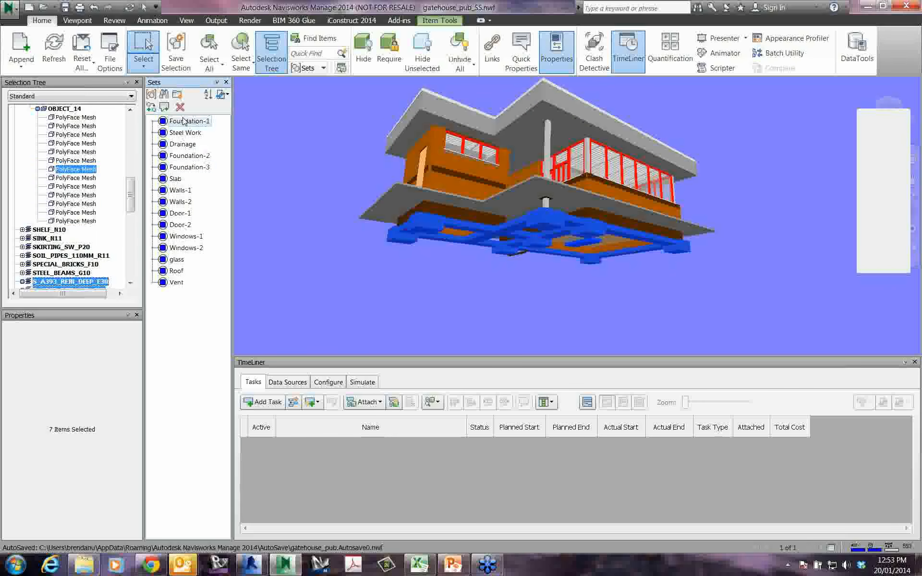
{"action": "left_click", "coordinate": [184, 133]}
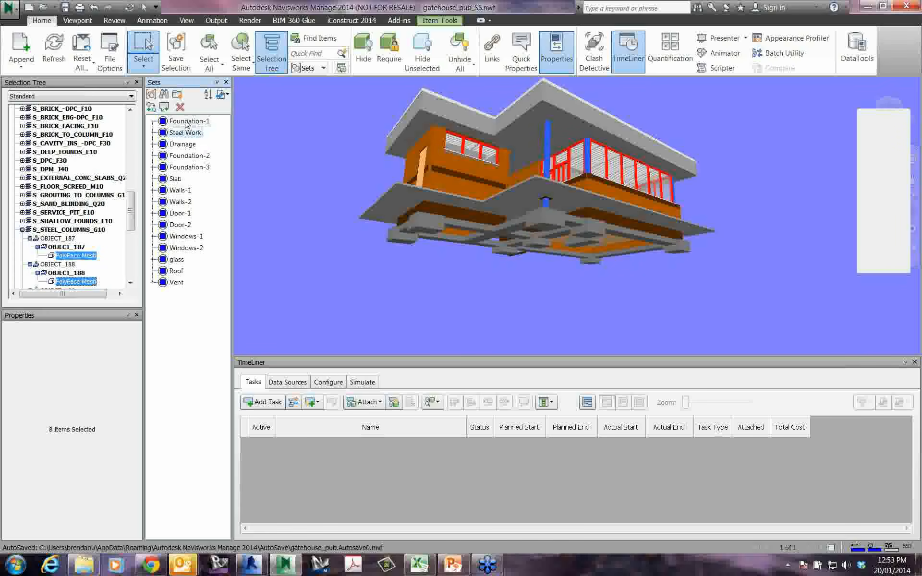
{"action": "left_click", "coordinate": [186, 124]}
{"action": "left_click", "coordinate": [186, 133]}
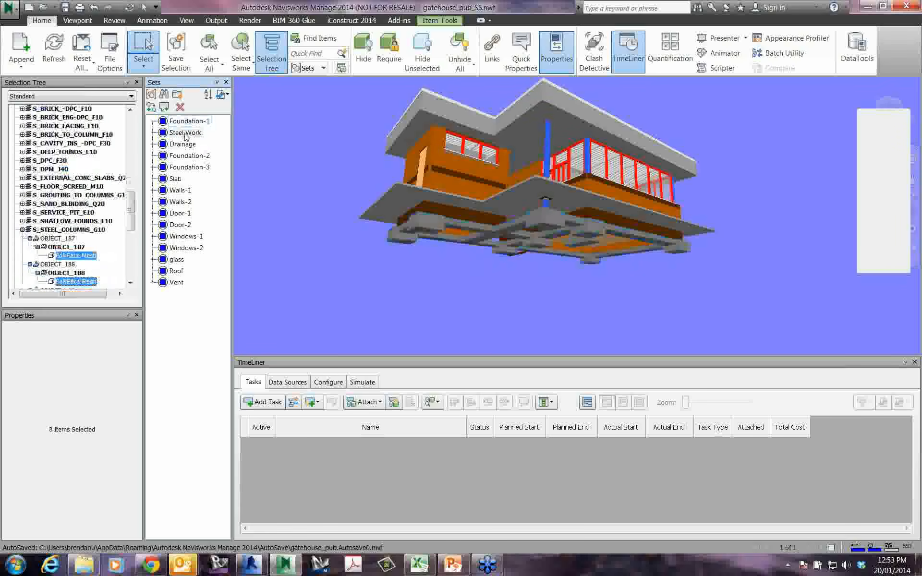
{"action": "left_click", "coordinate": [183, 144]}
{"action": "left_click", "coordinate": [185, 158]}
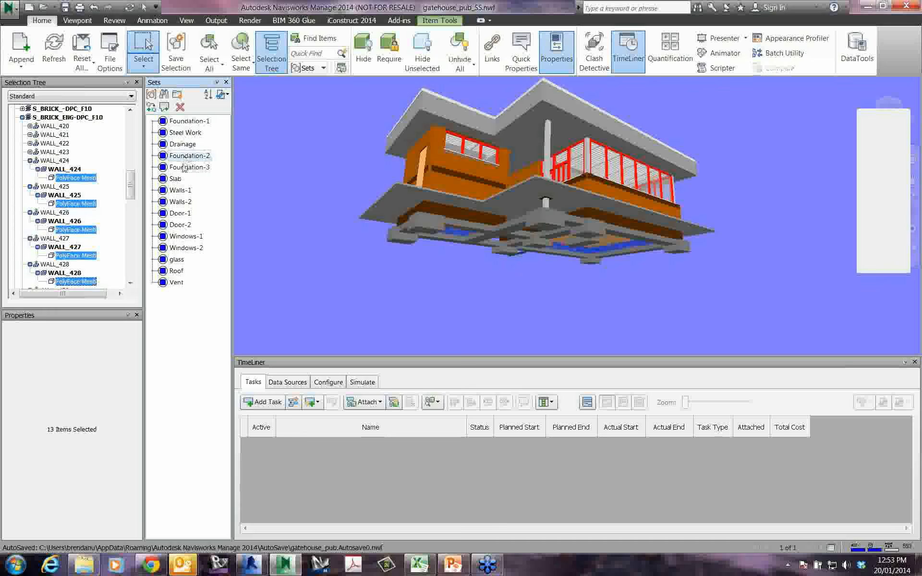
{"action": "left_click", "coordinate": [186, 167]}
{"action": "middle_click_drag", "start_coordinate": [358, 169], "coordinate": [365, 202], "text": "shift"}
{"action": "left_click", "coordinate": [187, 121]}
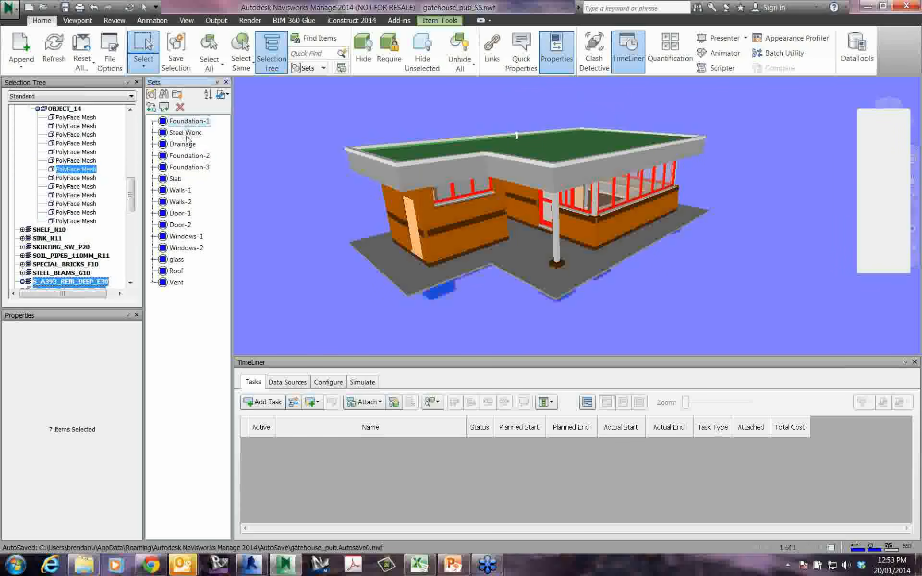
- Clear the model selection and add a new task to TimeLiner's empty task list
{"action": "left_click", "coordinate": [319, 157]}
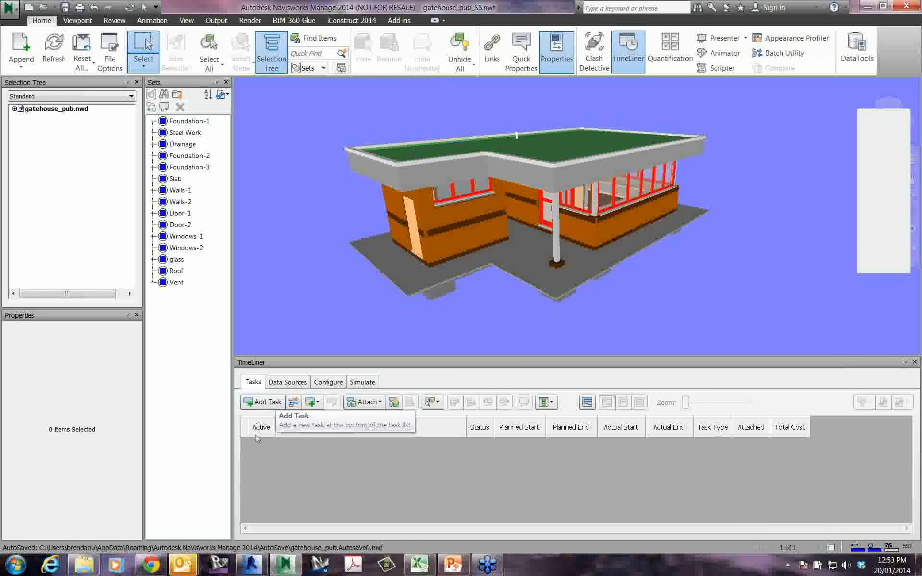
{"action": "left_click", "coordinate": [265, 404]}
{"action": "left_click_drag", "start_coordinate": [297, 418], "coordinate": [339, 412]}
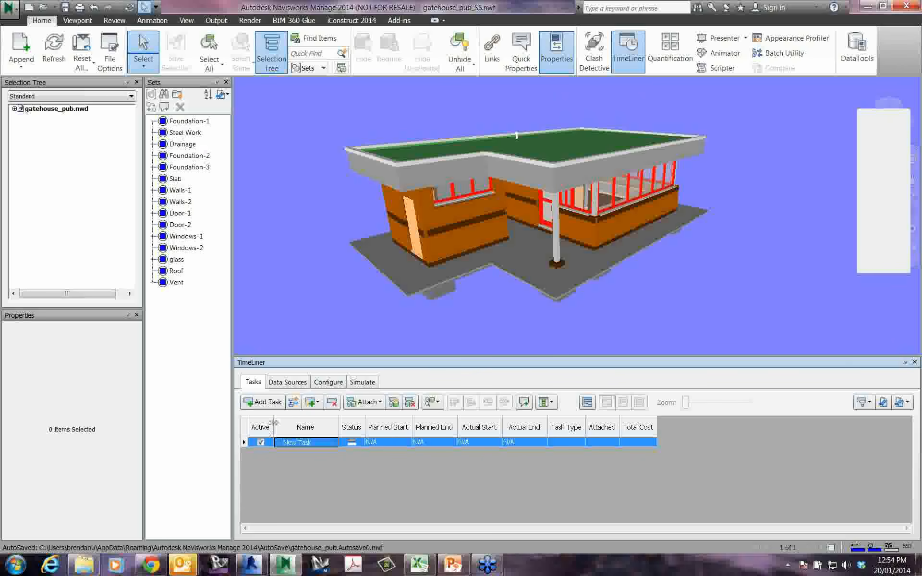
- Delete the newly added task from the TimeLiner task list
{"action": "left_click", "coordinate": [332, 404]}
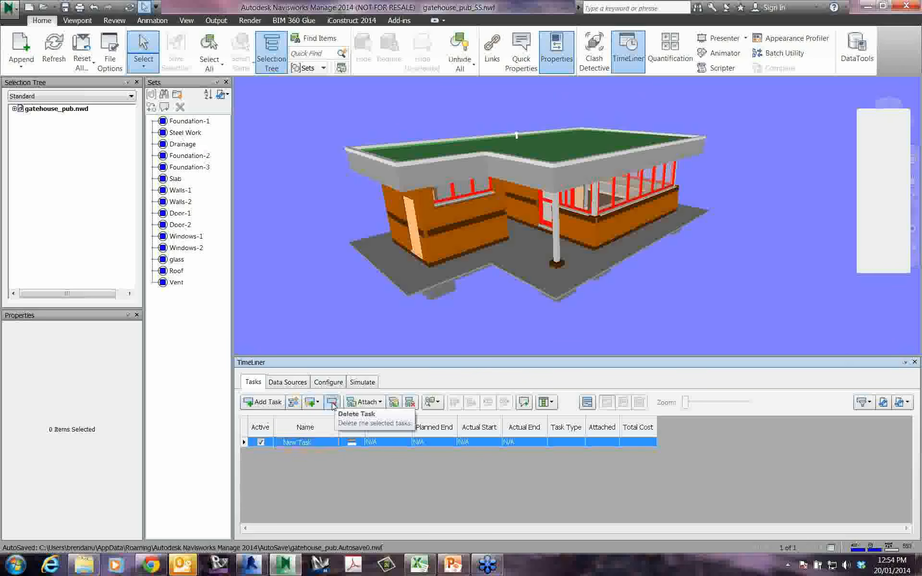
{"action": "left_click", "coordinate": [333, 404]}
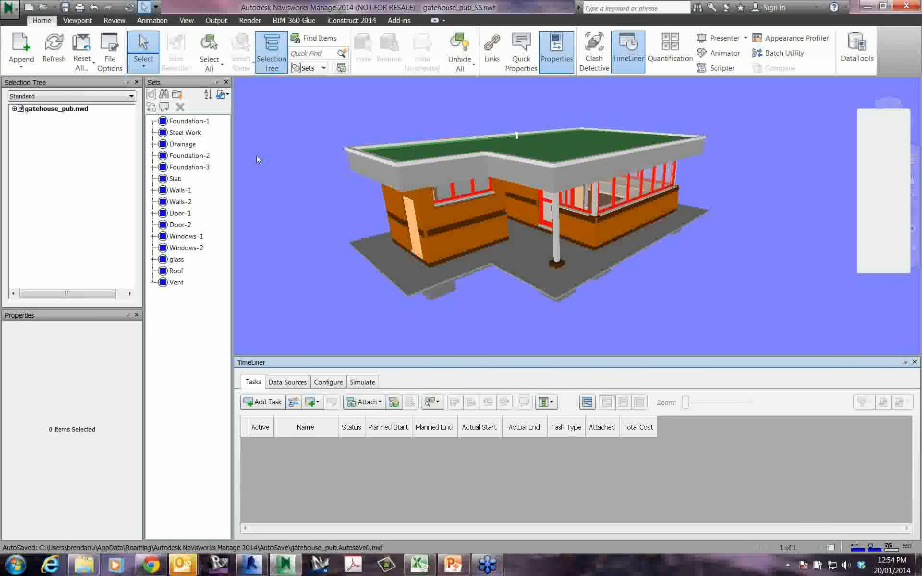
{"action": "left_click", "coordinate": [353, 231]}
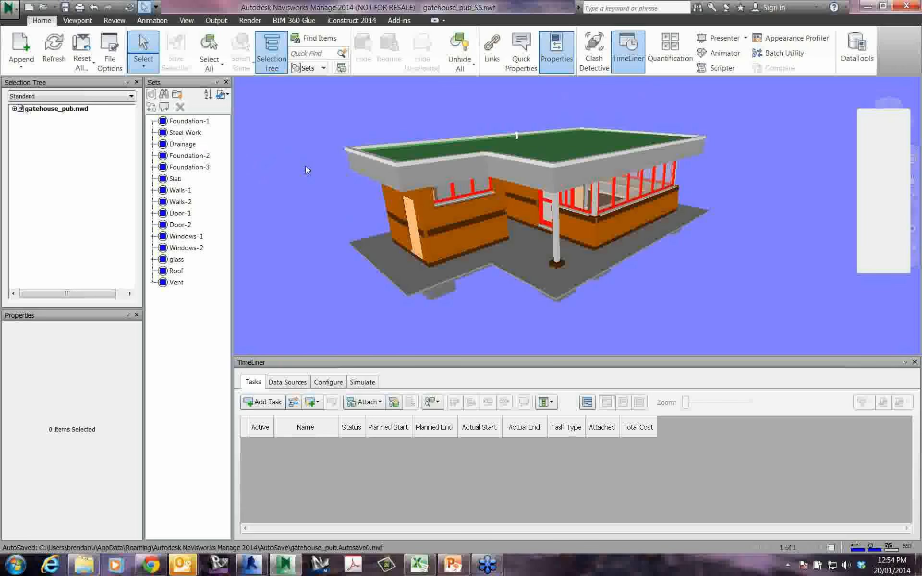
- Select the external slab, the brick walls around the door and the fascia above, and save them as a selection set named test
{"action": "left_click", "coordinate": [358, 249]}
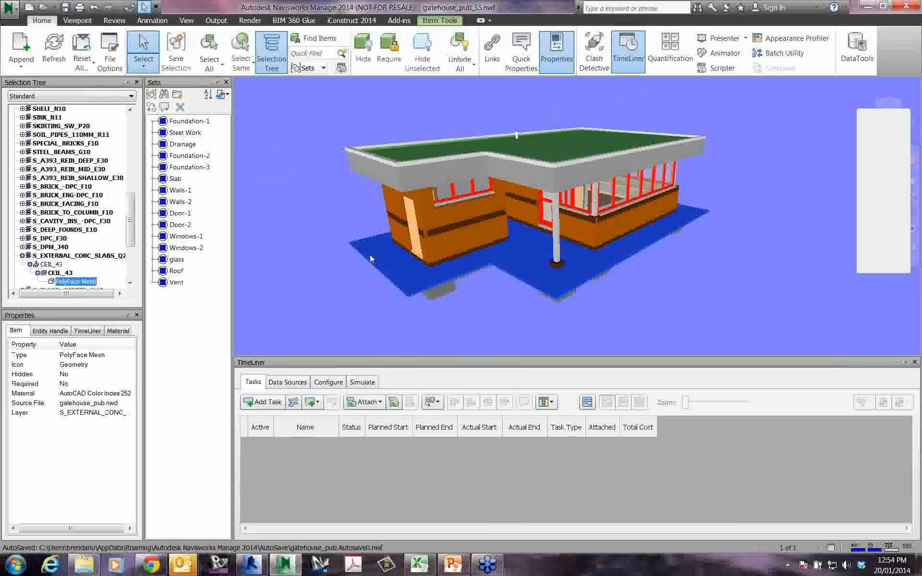
{"action": "left_click", "coordinate": [327, 219]}
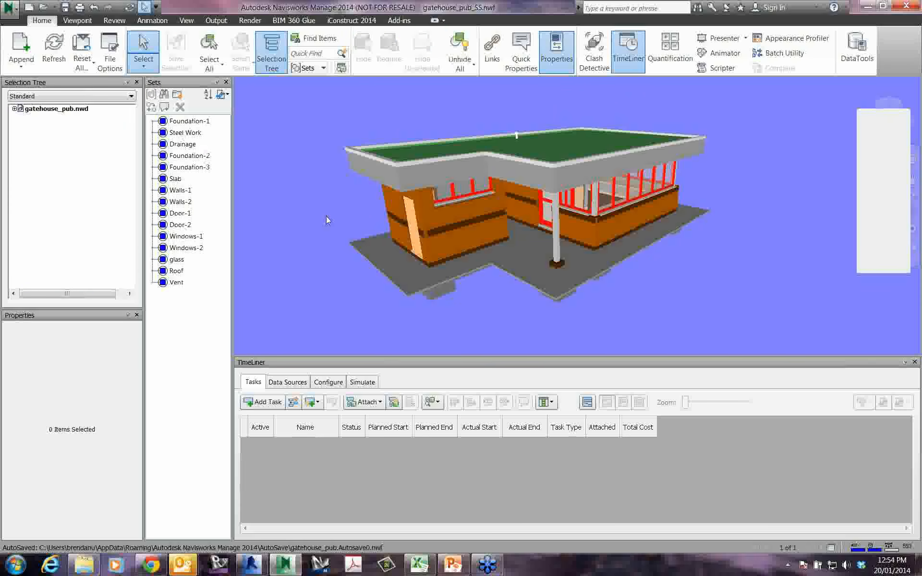
{"action": "left_click", "coordinate": [392, 265]}
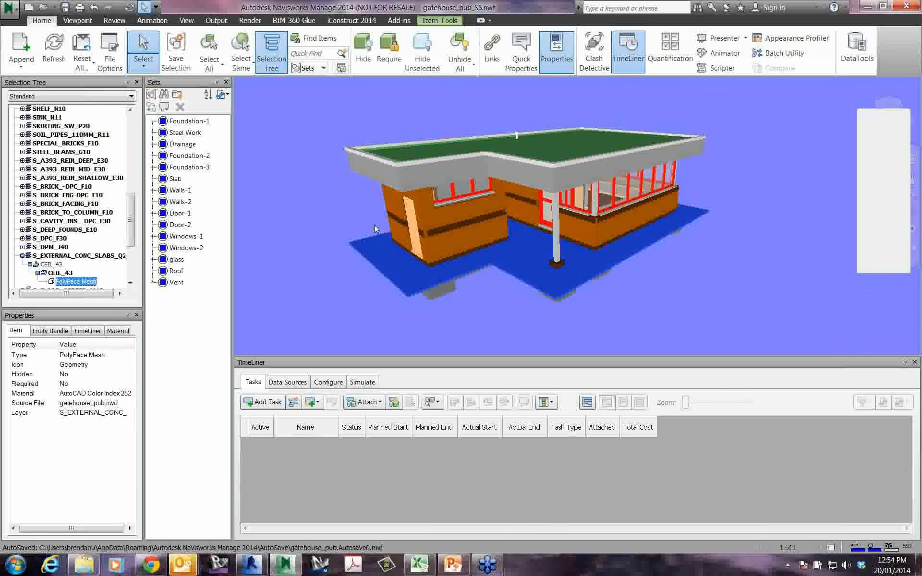
{"action": "left_click", "coordinate": [442, 241]}
{"action": "left_click", "coordinate": [398, 232], "text": "ctrl"}
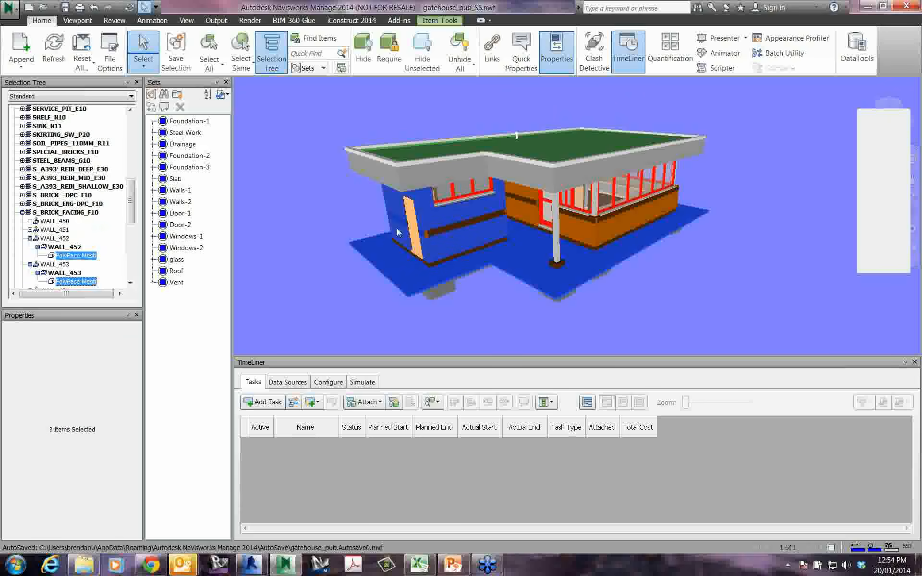
{"action": "left_click", "coordinate": [407, 185], "text": "ctrl"}
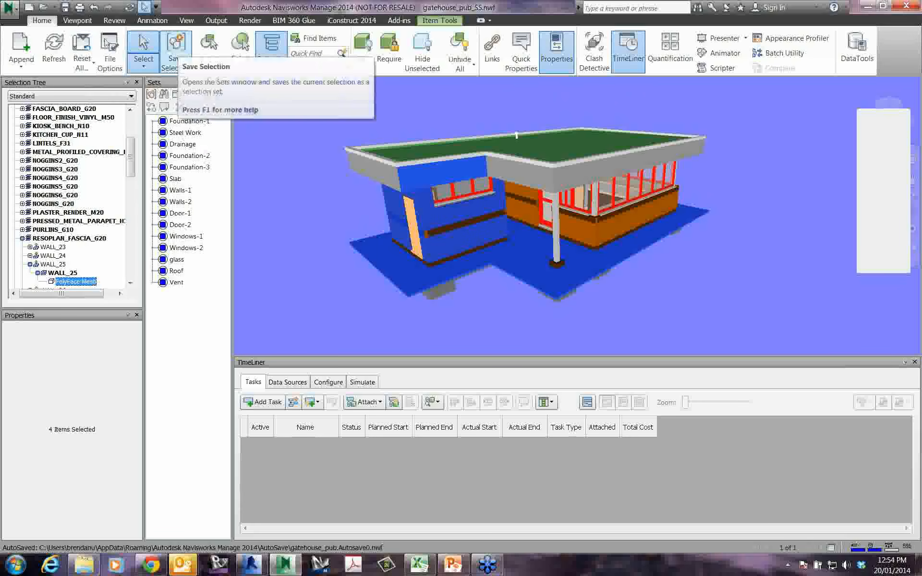
{"action": "left_click", "coordinate": [181, 58]}
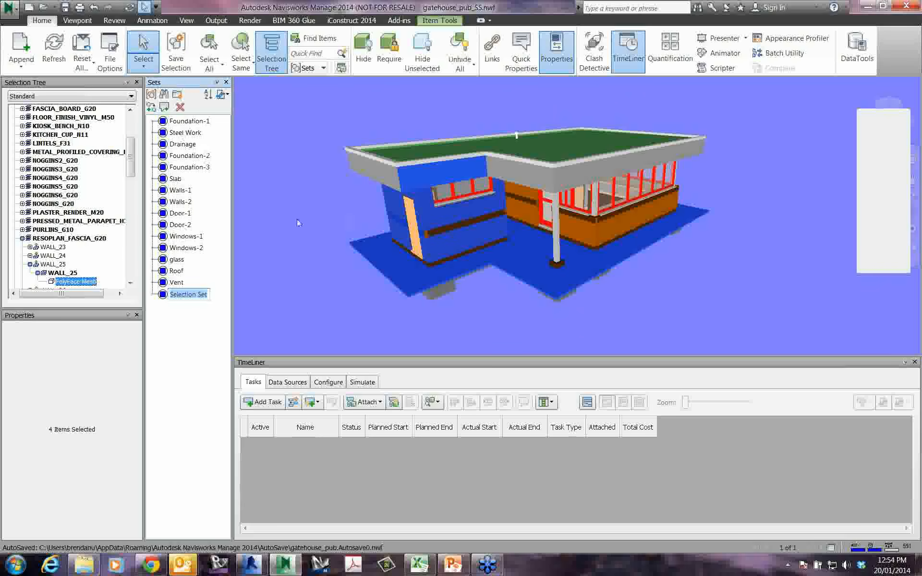
{"action": "type", "text": "test"}
{"action": "left_click", "coordinate": [271, 294]}
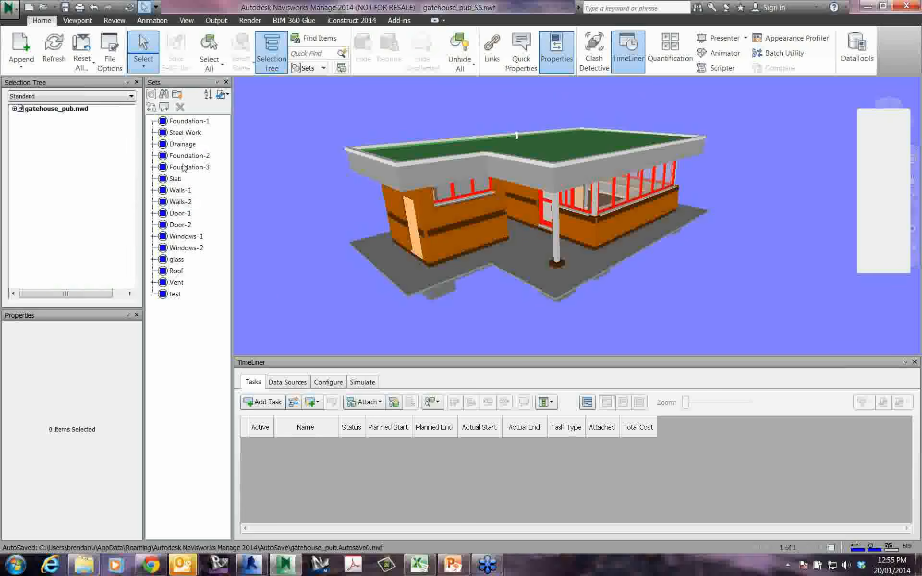
- Delete the test selection set and clear the model selection
{"action": "left_click", "coordinate": [176, 294]}
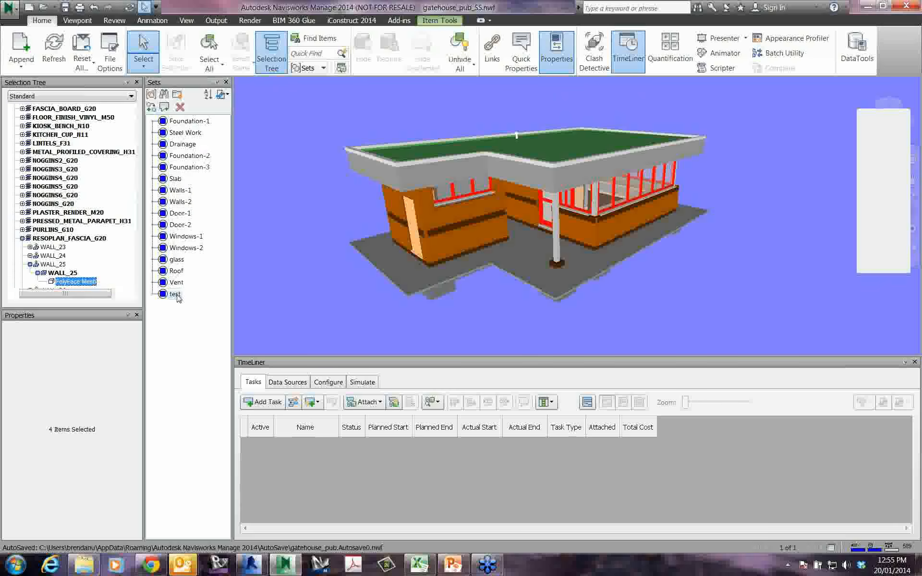
{"action": "key", "text": "Delete"}
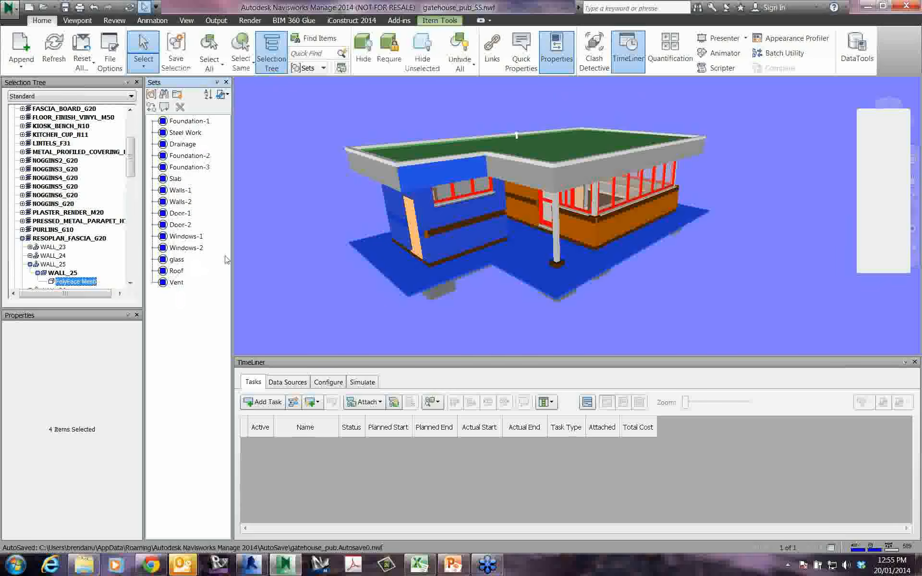
{"action": "left_click", "coordinate": [284, 237]}
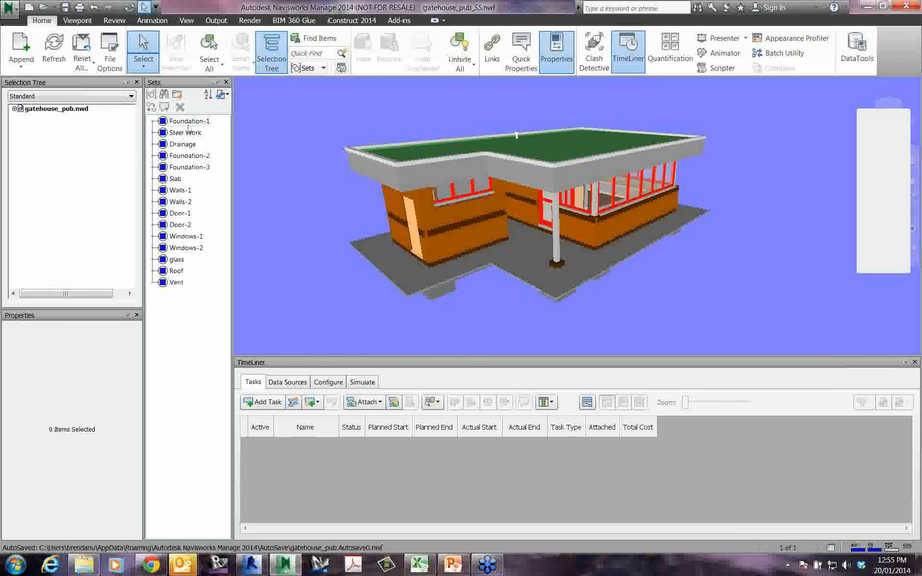
- Examine which model elements the Slab, Walls-1, Walls-2, Door-1, Door-2, Windows-1 and Windows-2 sets contain, and clear the selection
{"action": "left_click", "coordinate": [177, 178]}
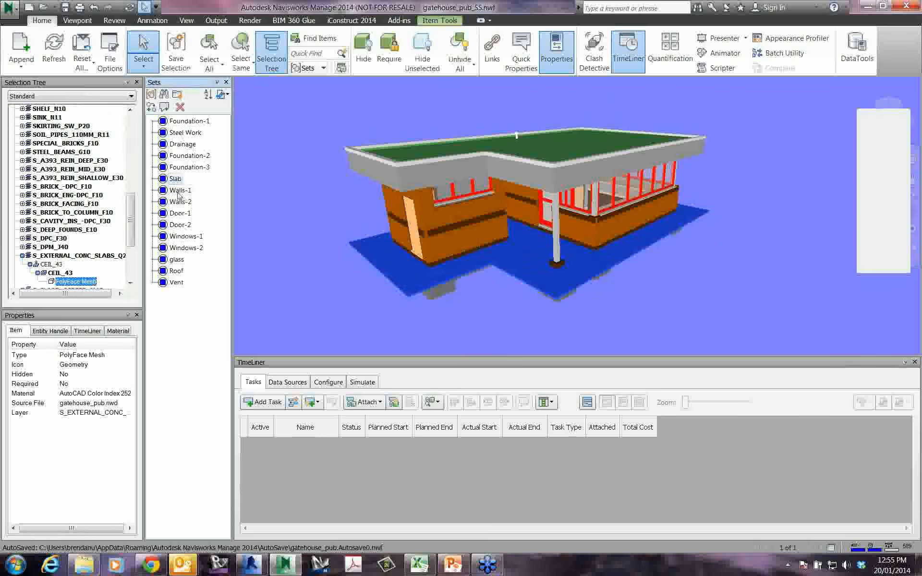
{"action": "left_click", "coordinate": [178, 191]}
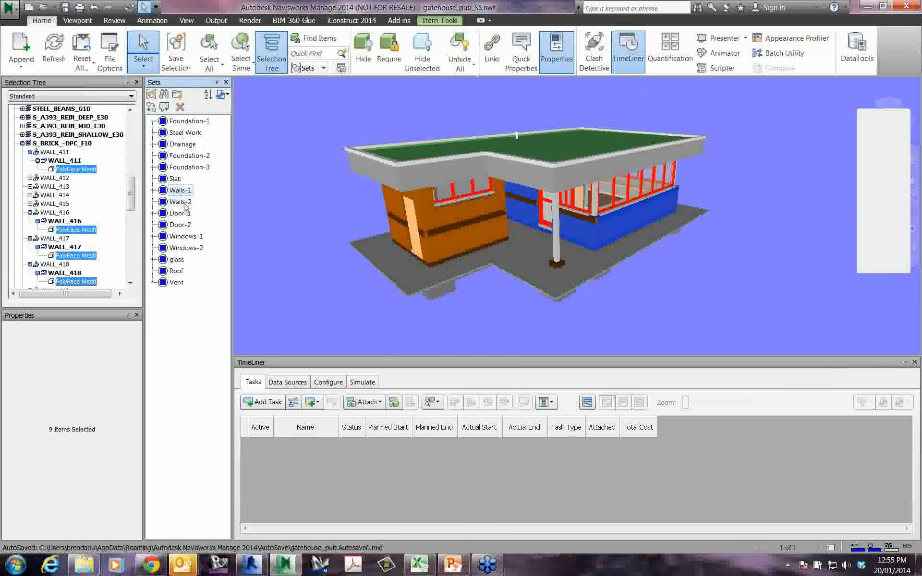
{"action": "left_click", "coordinate": [180, 202]}
{"action": "left_click", "coordinate": [184, 215]}
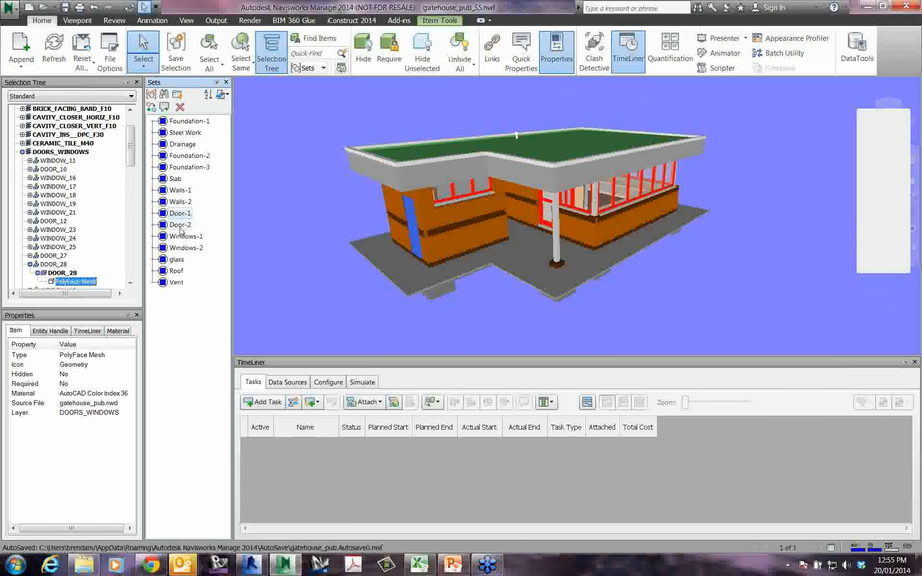
{"action": "left_click", "coordinate": [181, 226]}
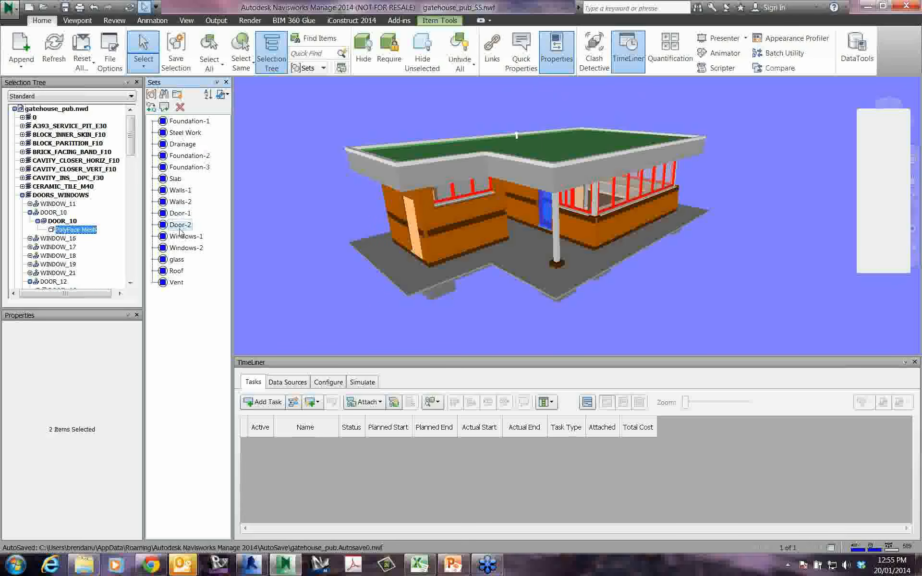
{"action": "left_click", "coordinate": [180, 236]}
{"action": "left_click", "coordinate": [180, 248]}
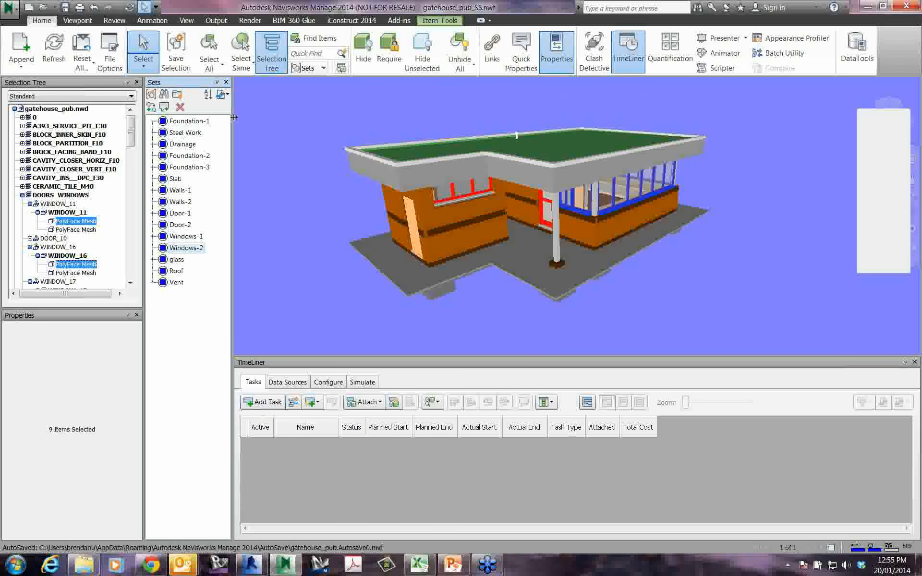
{"action": "key", "text": "Escape"}
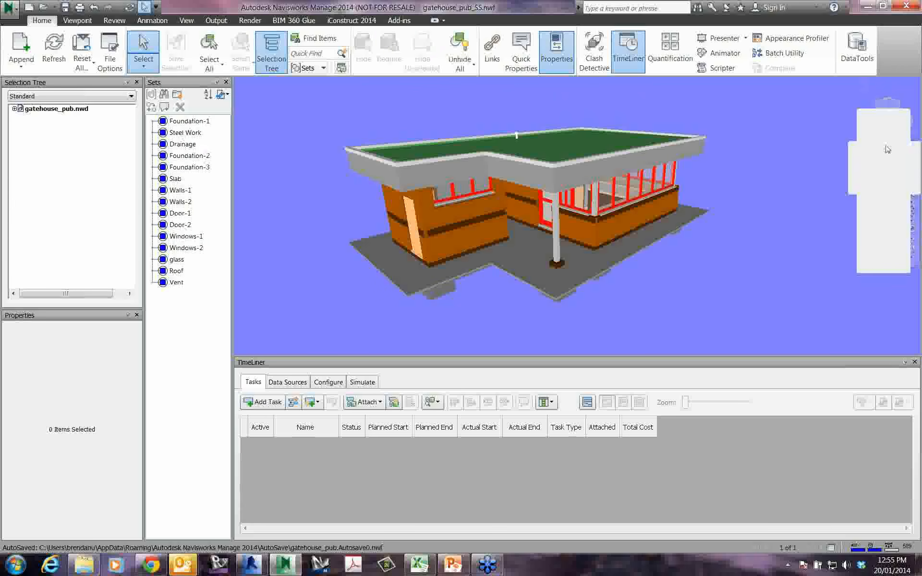
{"action": "left_click", "coordinate": [884, 142]}
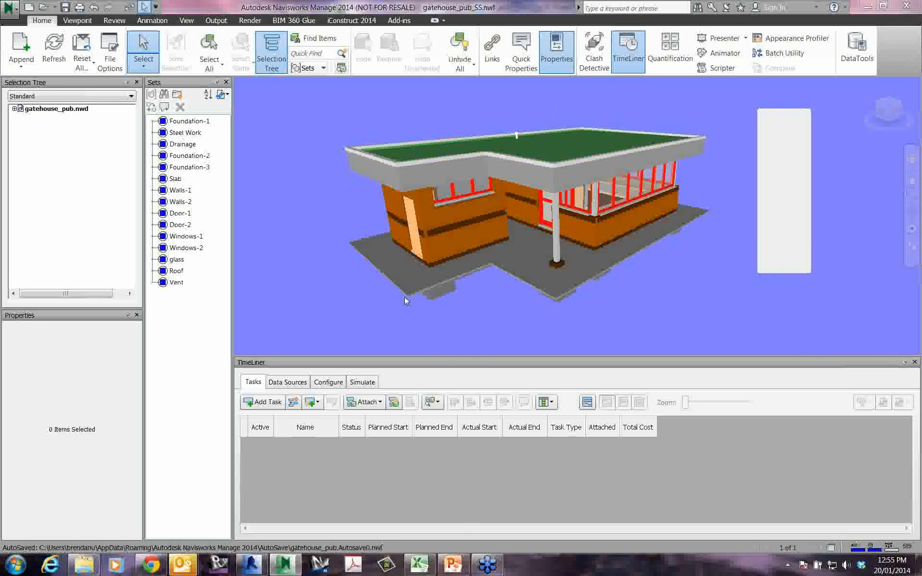
{"action": "left_click_drag", "start_coordinate": [784, 131], "coordinate": [895, 135]}
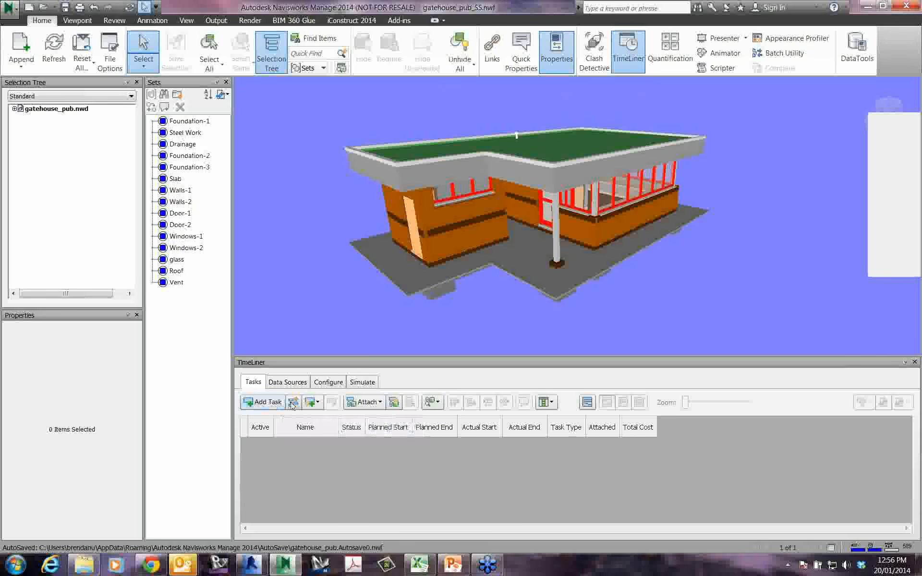
- Automatically add a TimeLiner task for every saved set
{"action": "left_click", "coordinate": [317, 403]}
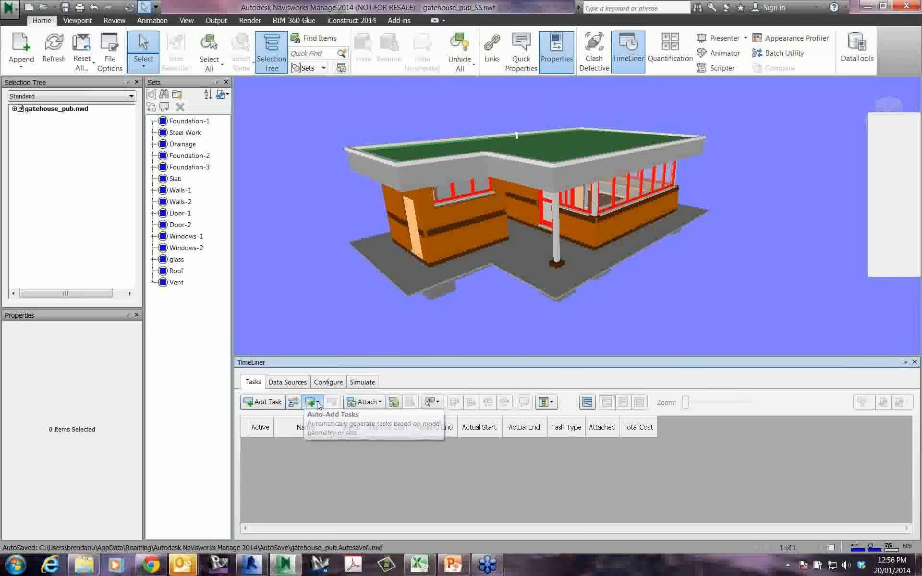
{"action": "left_click", "coordinate": [317, 405]}
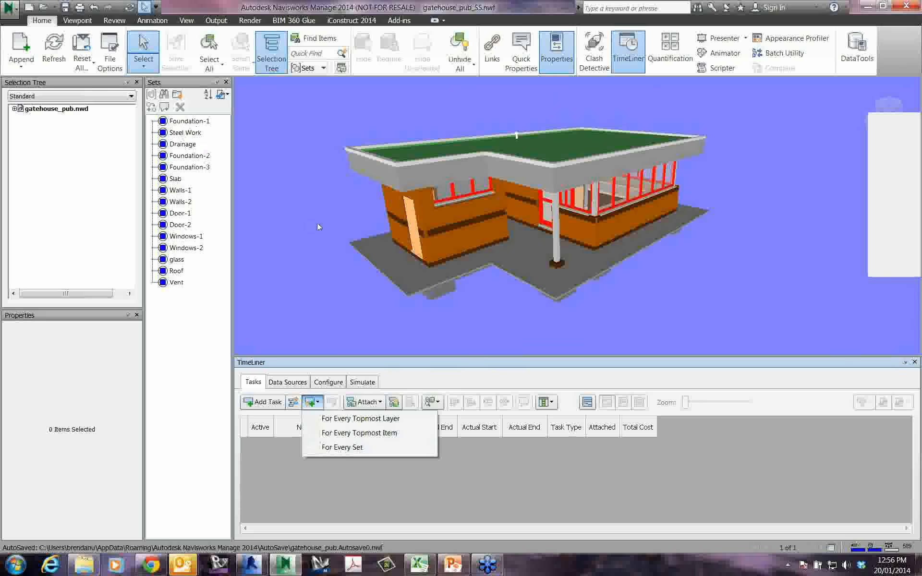
{"action": "left_click", "coordinate": [345, 448]}
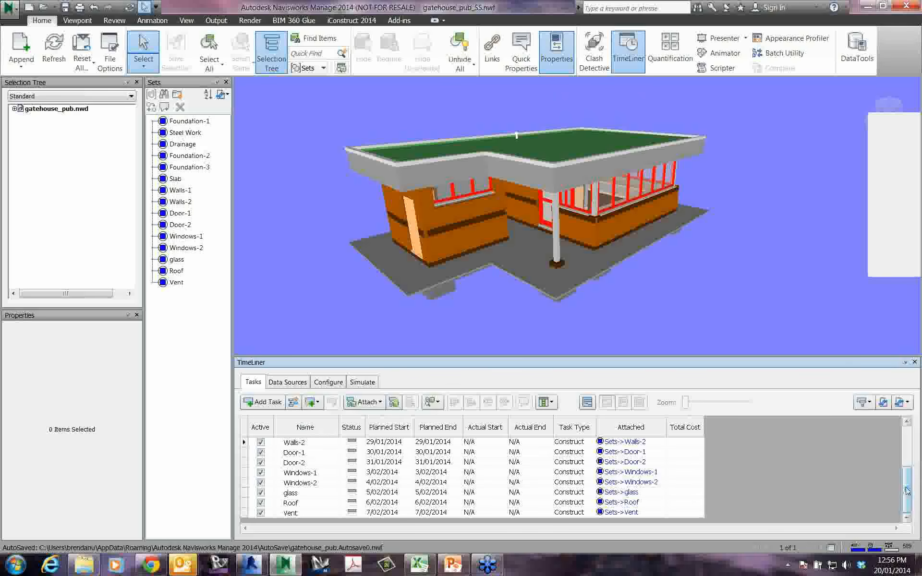
- Look over the generated tasks and widen the Attached column of the task list
{"action": "left_click_drag", "start_coordinate": [904, 492], "coordinate": [906, 449]}
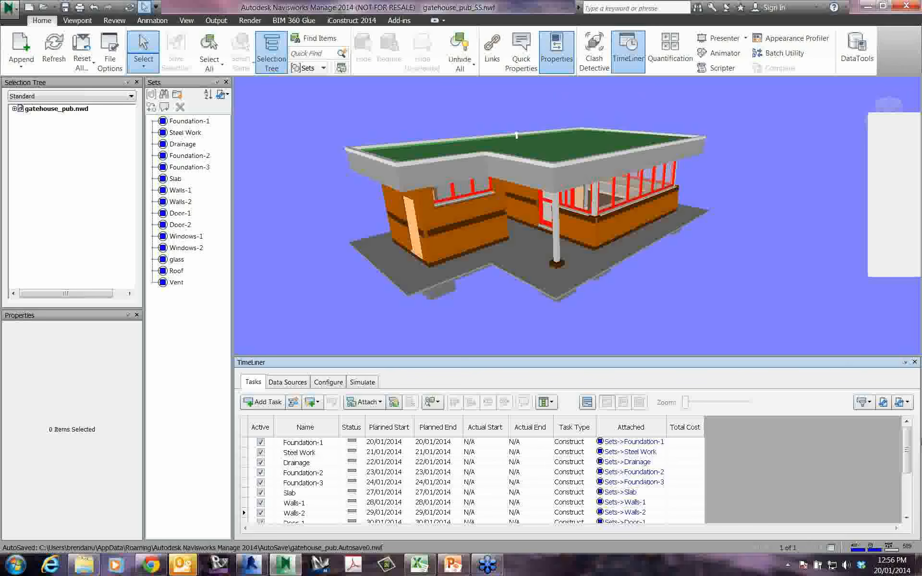
{"action": "mouse_move", "coordinate": [908, 448]}
{"action": "left_mouse_down"}
{"action": "mouse_move", "coordinate": [908, 471]}
{"action": "mouse_move", "coordinate": [918, 435]}
{"action": "left_mouse_up"}
{"action": "left_click", "coordinate": [638, 431]}
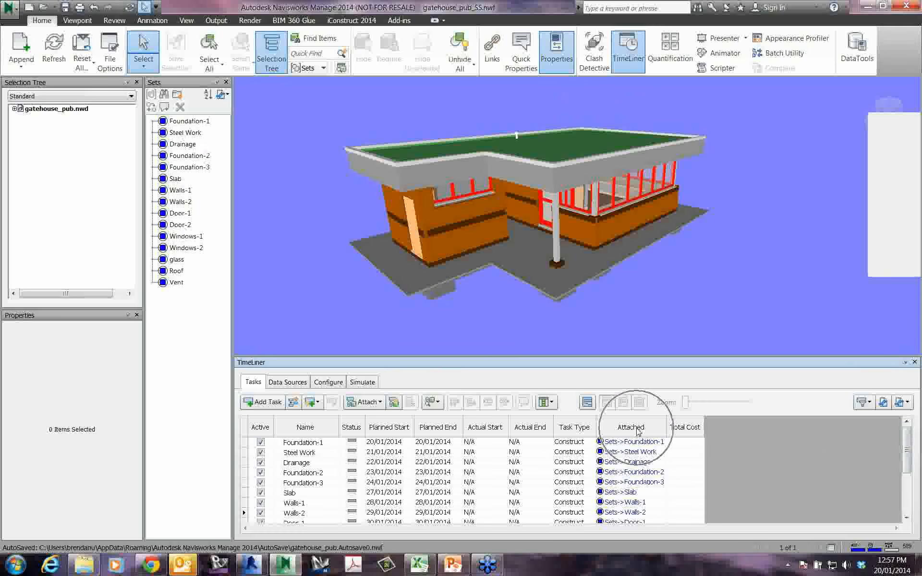
{"action": "left_click_drag", "start_coordinate": [667, 428], "coordinate": [689, 423]}
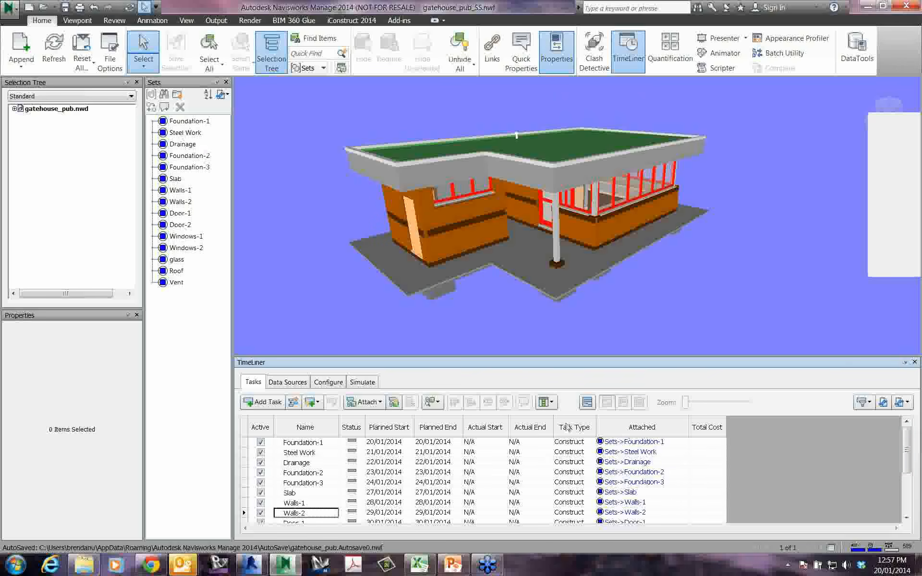
- Highlight the Foundation-1 and Steel Work sets in the model to check their elements, and clear the selection
{"action": "left_click", "coordinate": [182, 124]}
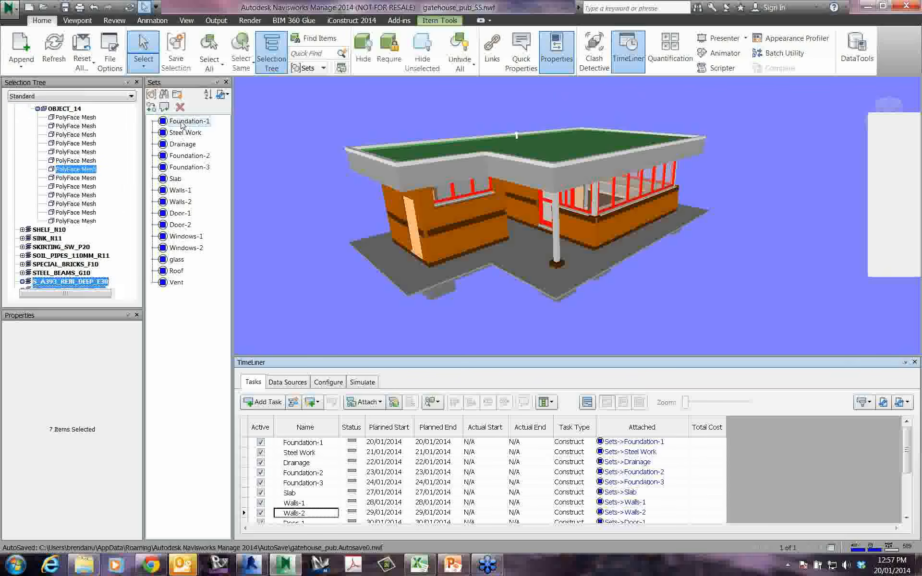
{"action": "key", "text": "Down"}
{"action": "key", "text": "Down"}
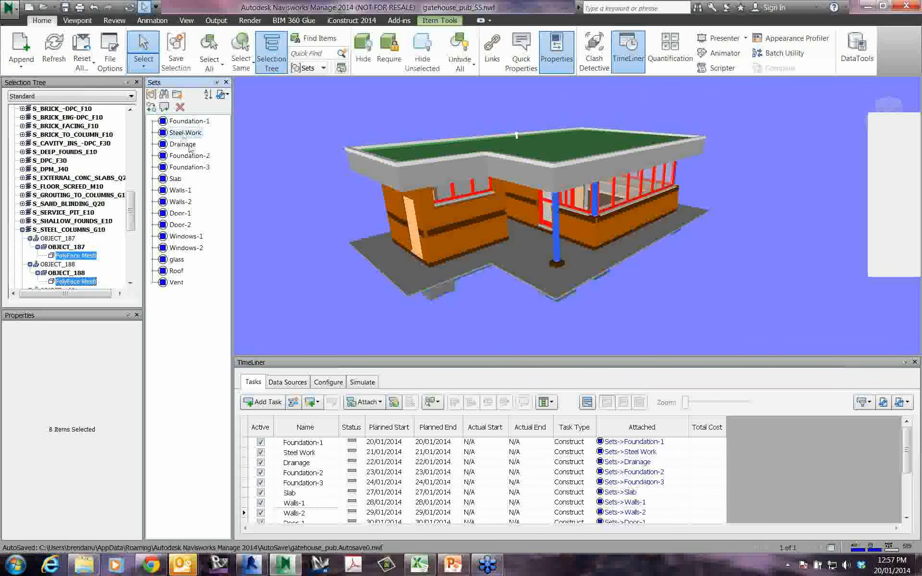
{"action": "key", "text": "Escape"}
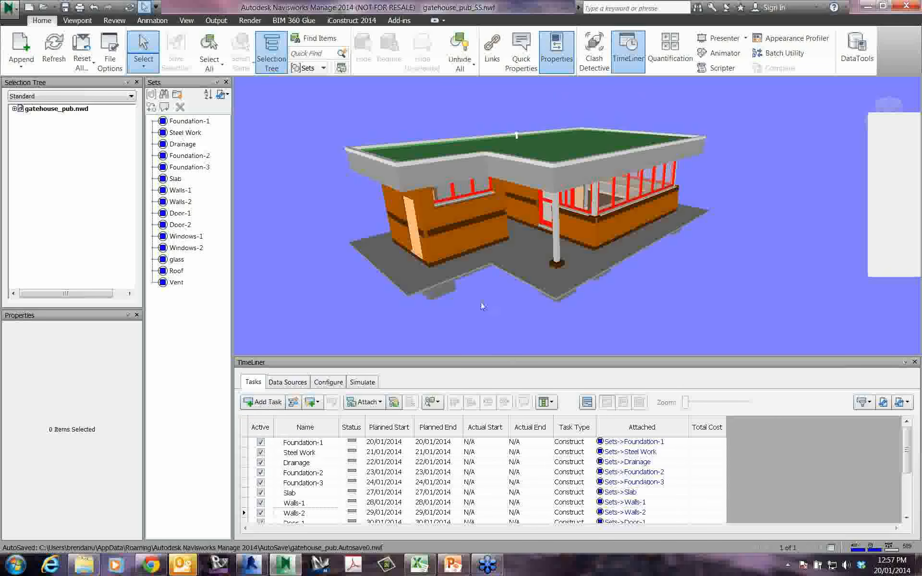
- Select the external slab and examine the attachment options and available sets for the Foundation-1 task, without attaching anything
{"action": "left_click", "coordinate": [408, 282]}
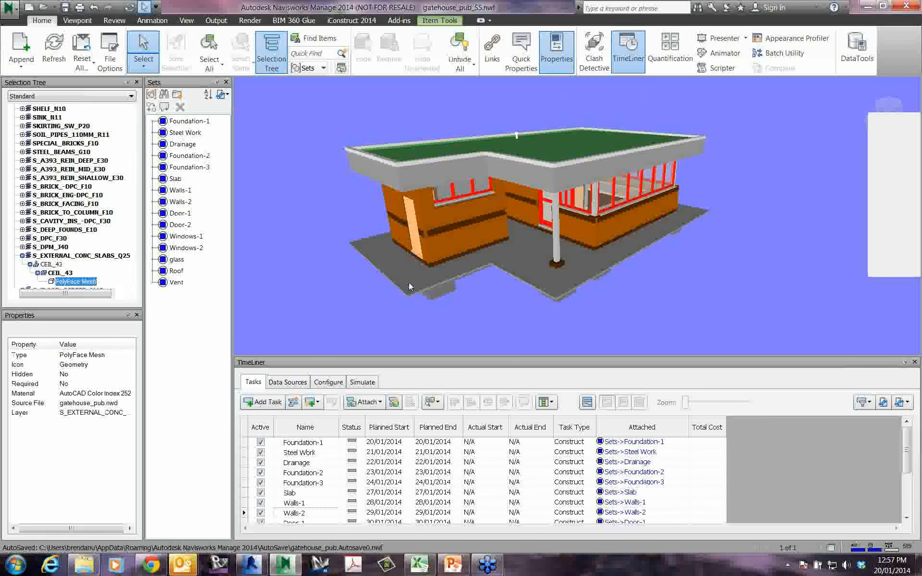
{"action": "left_click", "coordinate": [321, 444]}
{"action": "right_click", "coordinate": [321, 446]}
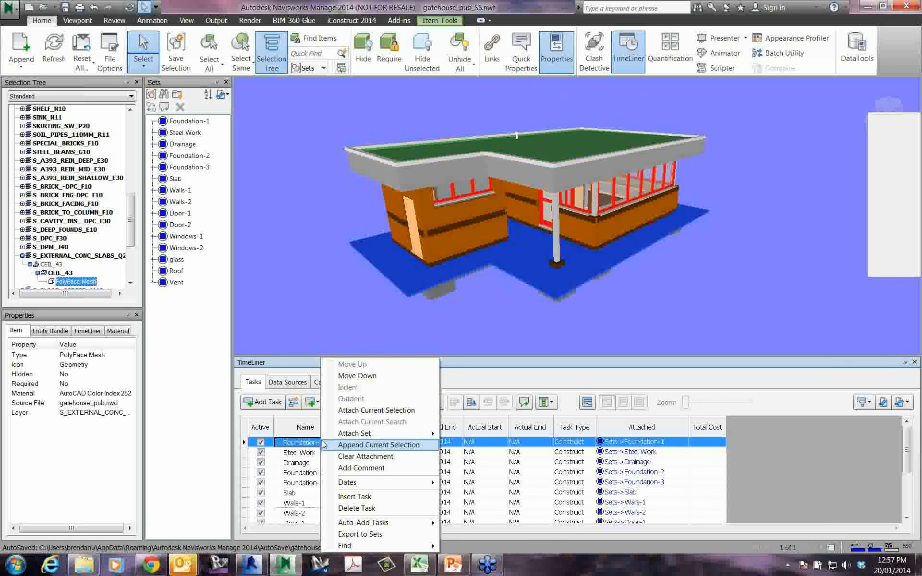
{"action": "mouse_move", "coordinate": [325, 434]}
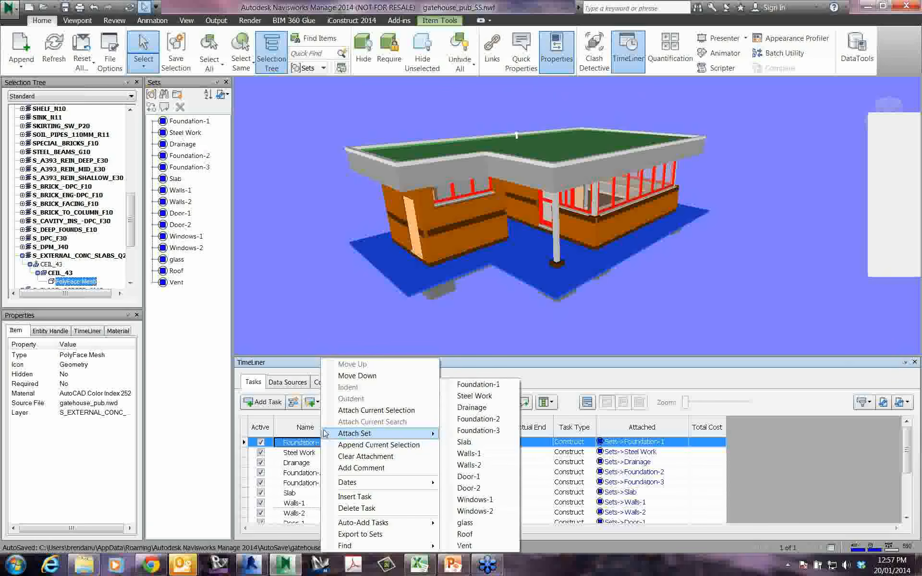
{"action": "left_click", "coordinate": [297, 319]}
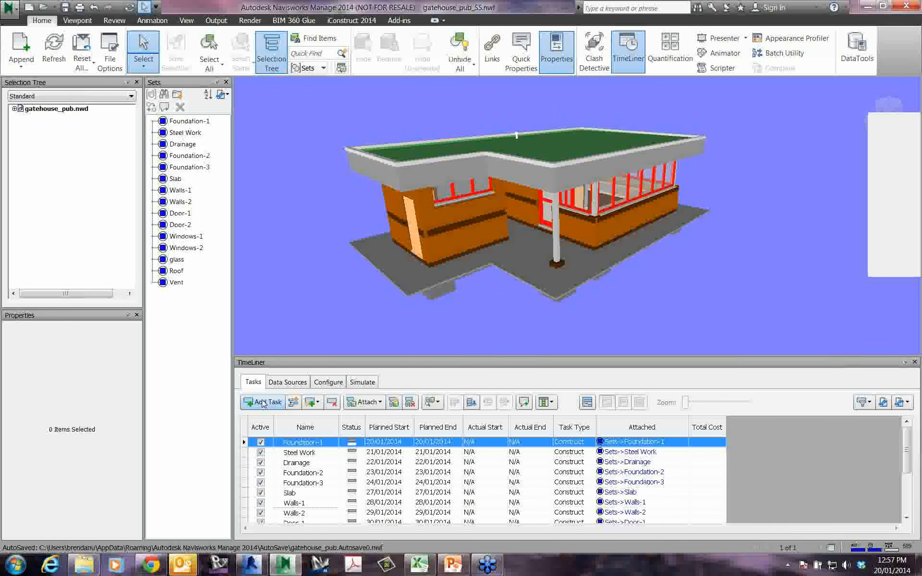
- Add a new task to the end of the task list and attach the external slab to it as the current selection
{"action": "left_click_drag", "start_coordinate": [908, 437], "coordinate": [908, 477]}
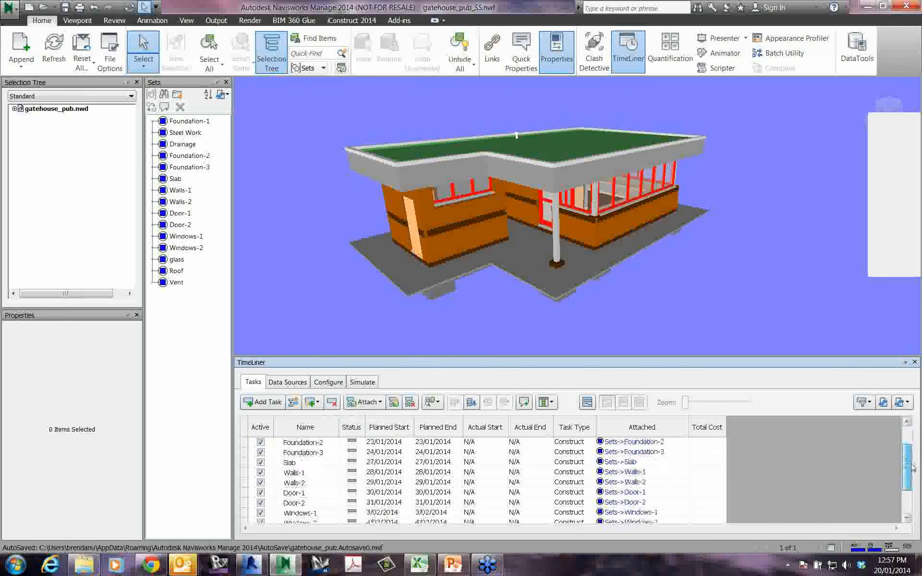
{"action": "left_click", "coordinate": [263, 404]}
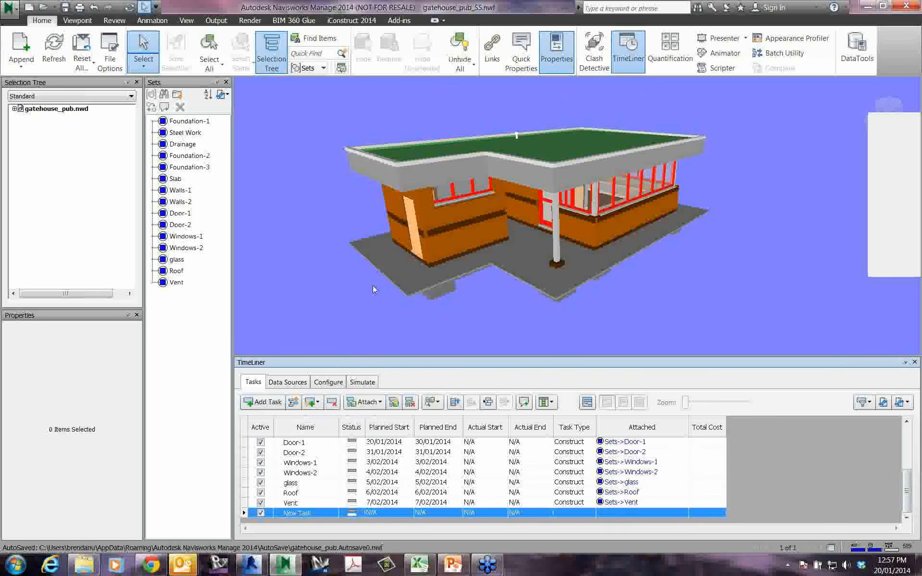
{"action": "left_click", "coordinate": [393, 267]}
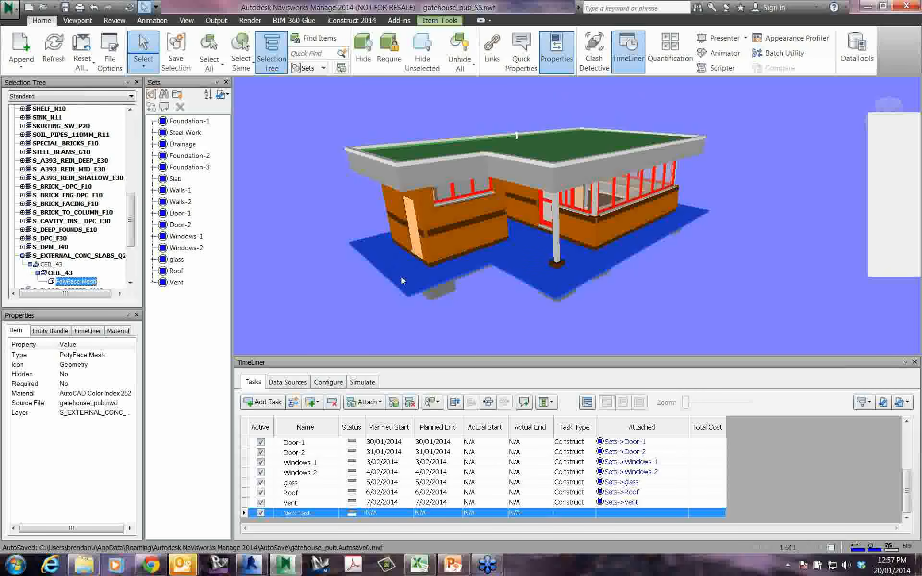
{"action": "left_click", "coordinate": [302, 514]}
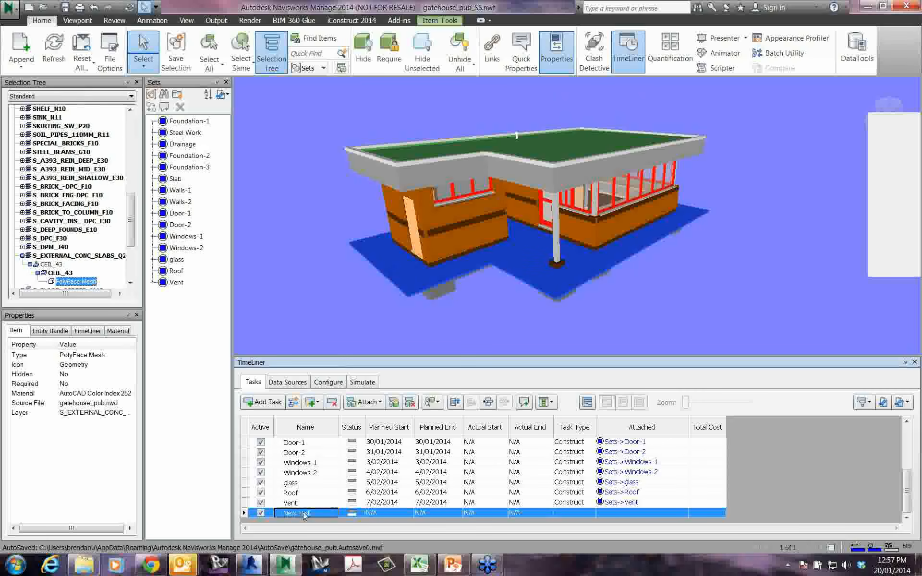
{"action": "right_click", "coordinate": [303, 515]}
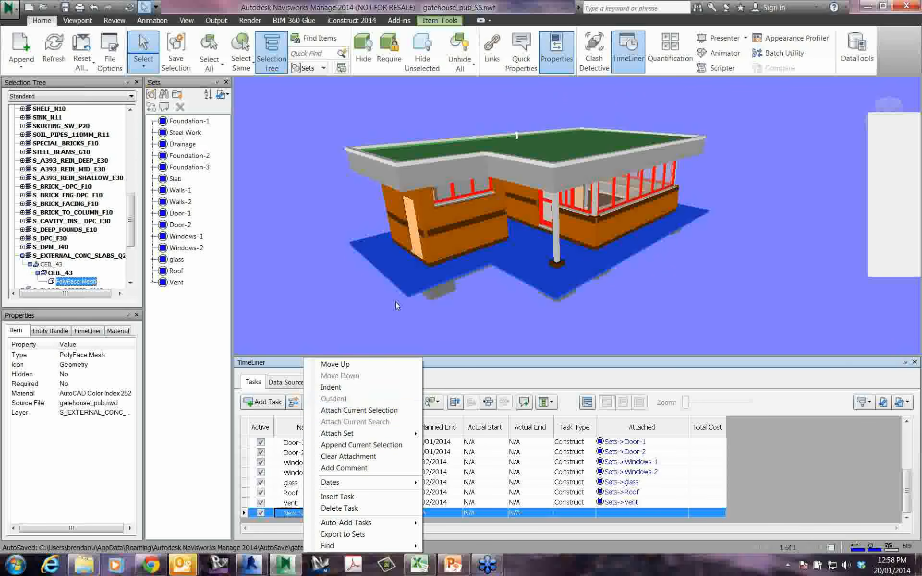
{"action": "left_click", "coordinate": [359, 411]}
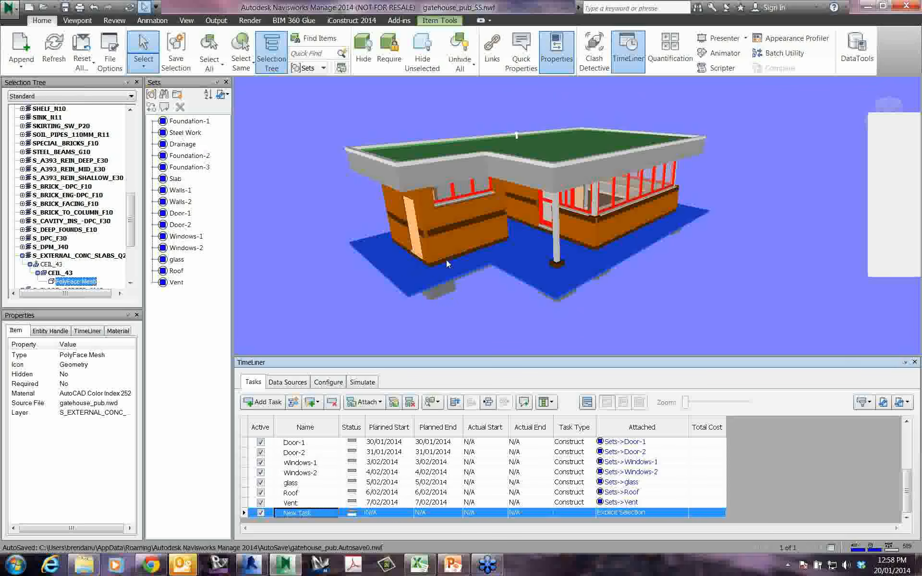
{"action": "left_click", "coordinate": [351, 294]}
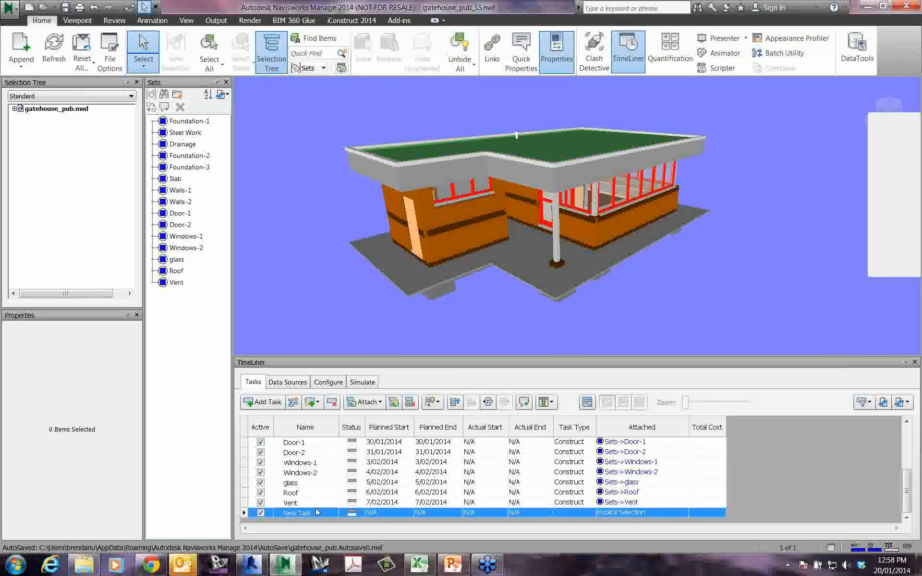
- Examine the attachment options and the sets available for the new task, without attaching a set
{"action": "right_click", "coordinate": [315, 512]}
{"action": "mouse_move", "coordinate": [327, 523]}
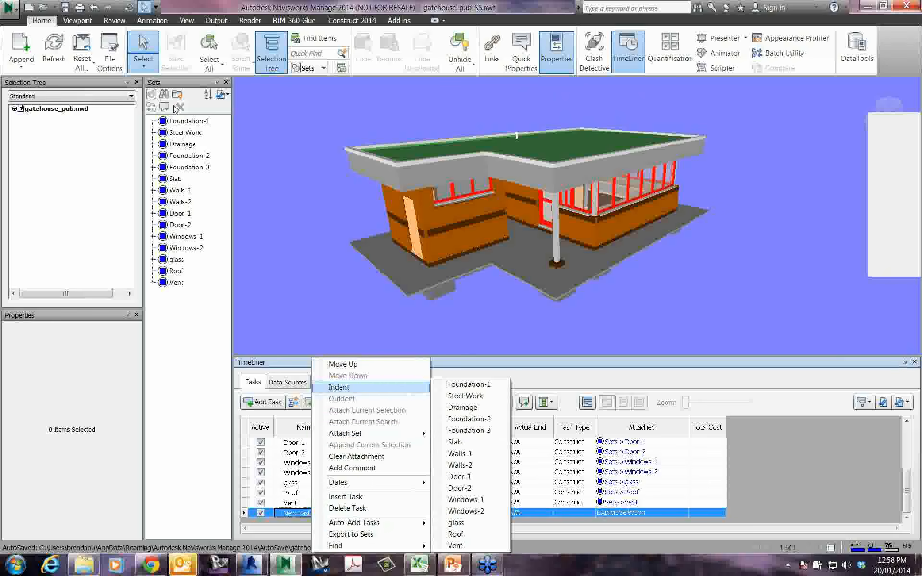
{"action": "mouse_move", "coordinate": [422, 437]}
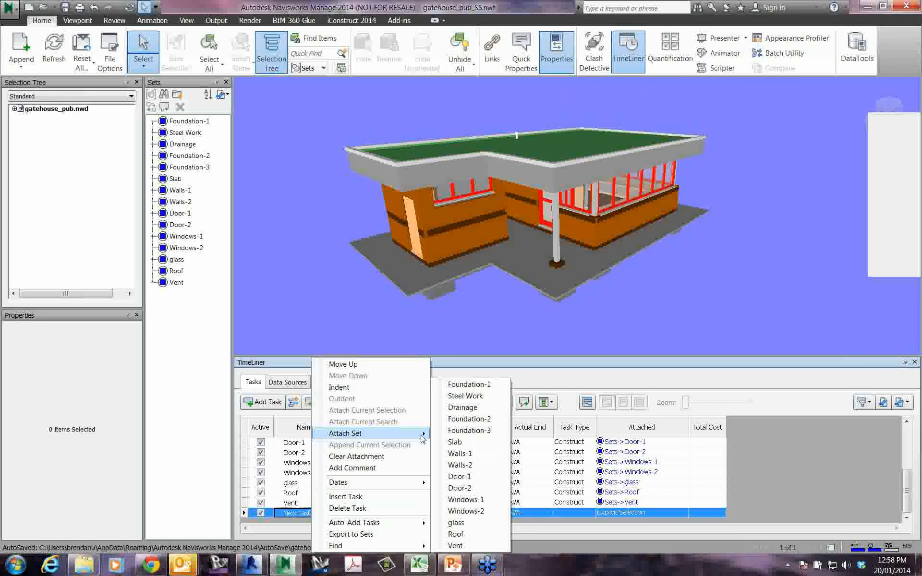
{"action": "left_click", "coordinate": [297, 289]}
{"action": "left_click", "coordinate": [296, 514]}
{"action": "right_click", "coordinate": [297, 514]}
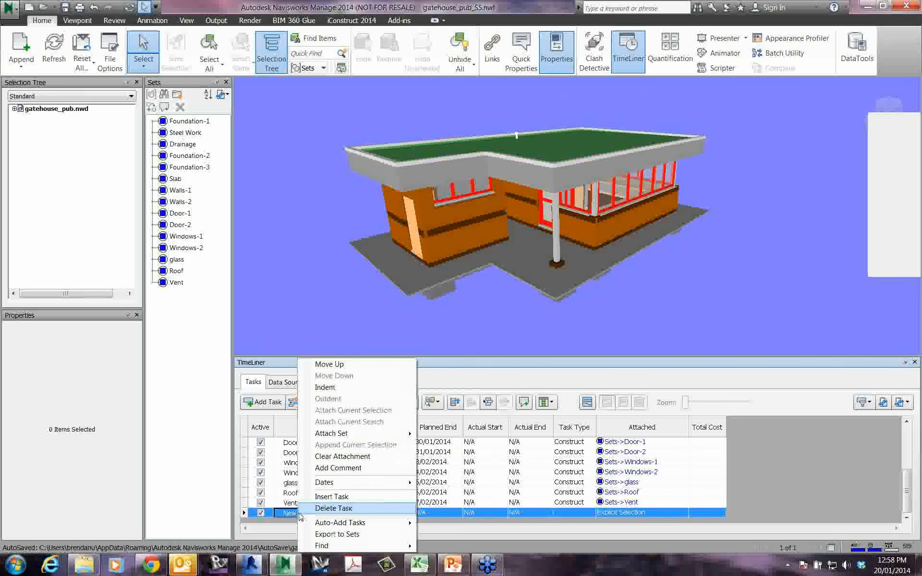
{"action": "mouse_move", "coordinate": [368, 435]}
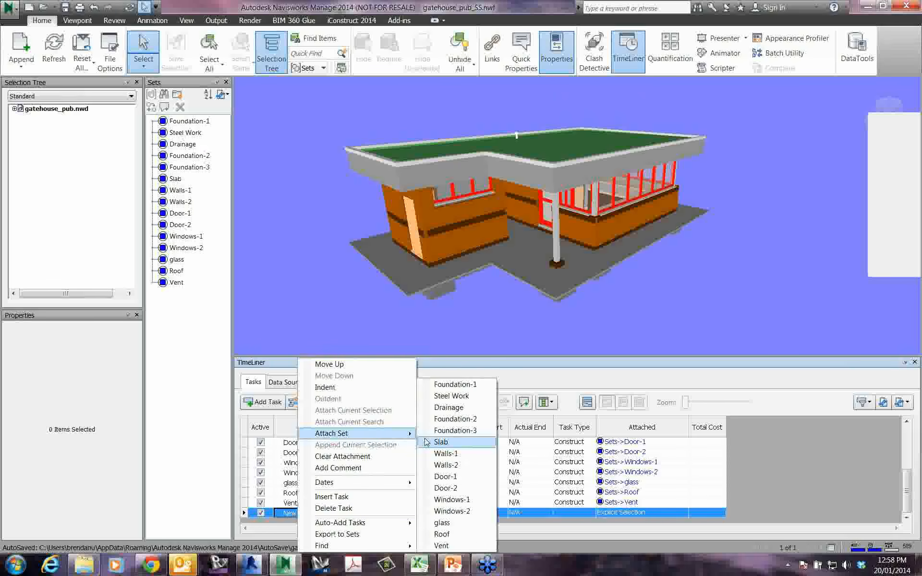
{"action": "left_click", "coordinate": [317, 287]}
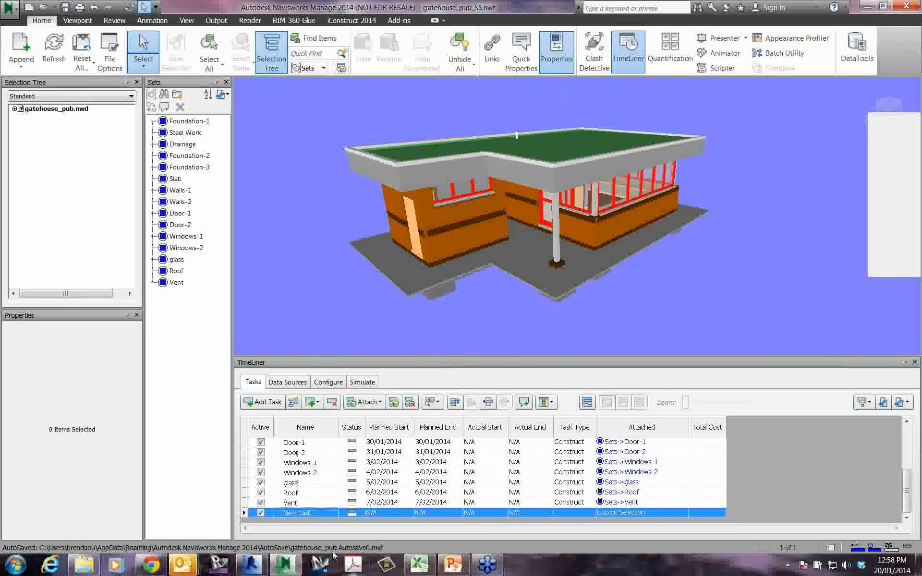
- Delete the new task from the end of the task list
{"action": "left_click", "coordinate": [296, 513]}
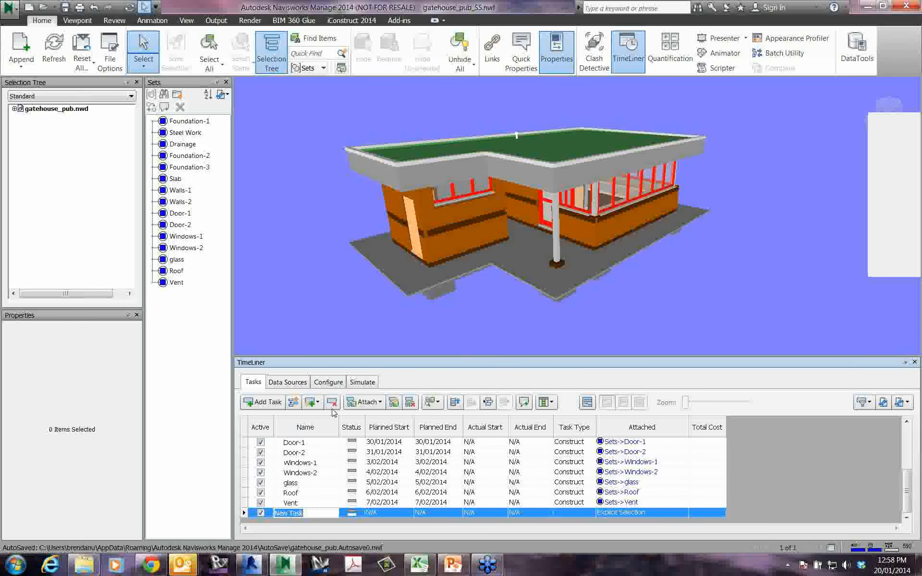
{"action": "key", "text": "Tab"}
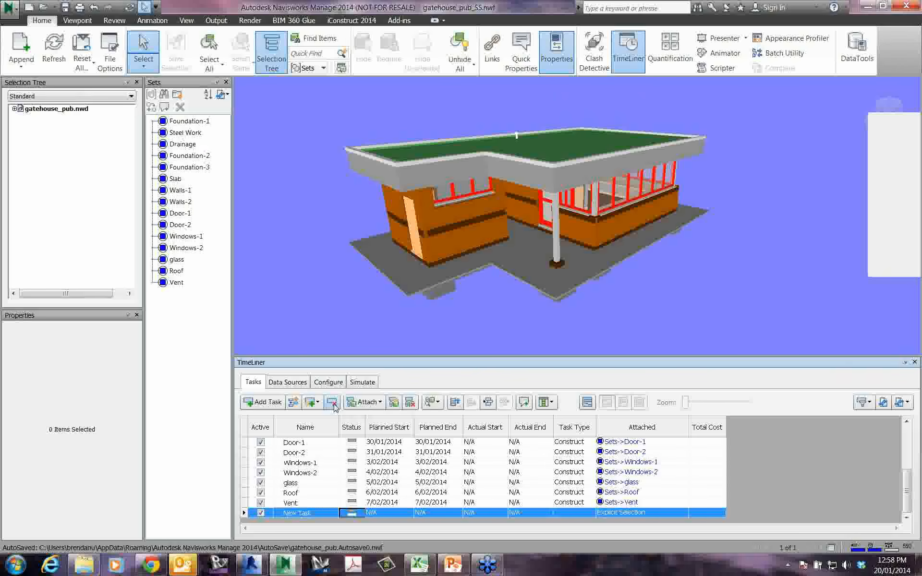
{"action": "left_click", "coordinate": [332, 404]}
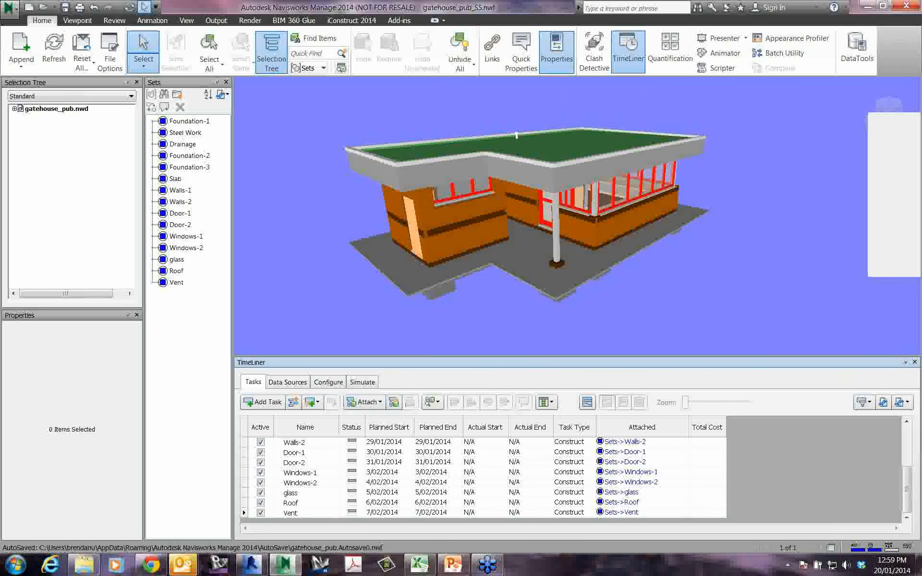
- Look through the generated tasks and inspect the editable name and planned start date of the Foundation-1 task
{"action": "scroll", "coordinate": [380, 465], "scroll_direction": "up", "scroll_amount": 3}
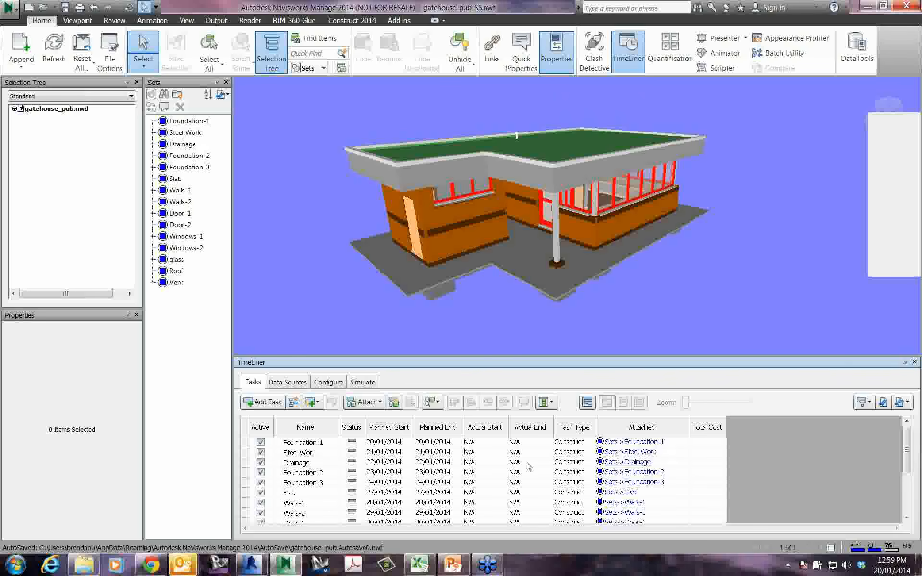
{"action": "mouse_move", "coordinate": [907, 434]}
{"action": "left_mouse_down"}
{"action": "mouse_move", "coordinate": [907, 462]}
{"action": "mouse_move", "coordinate": [907, 441]}
{"action": "left_mouse_up"}
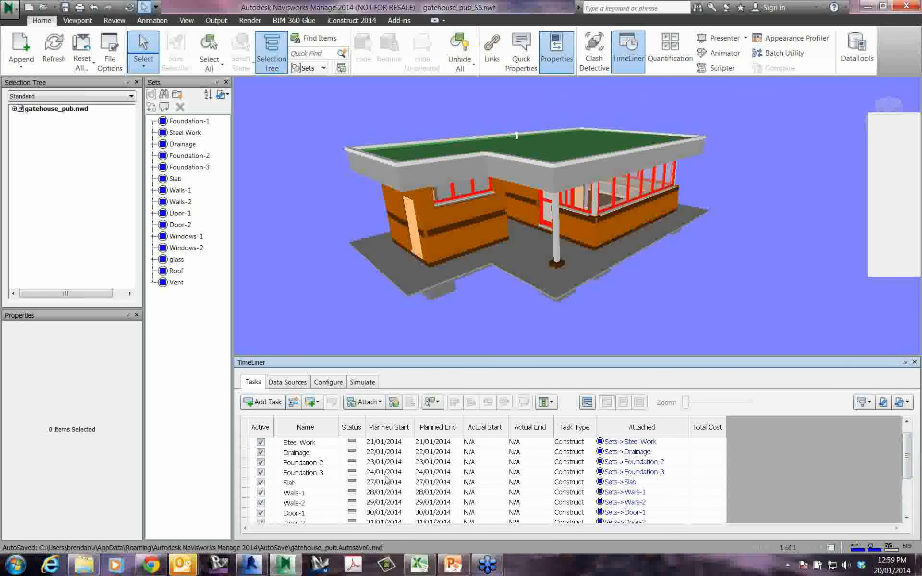
{"action": "mouse_move", "coordinate": [907, 451]}
{"action": "left_mouse_down"}
{"action": "mouse_move", "coordinate": [904, 490]}
{"action": "mouse_move", "coordinate": [903, 444]}
{"action": "left_mouse_up"}
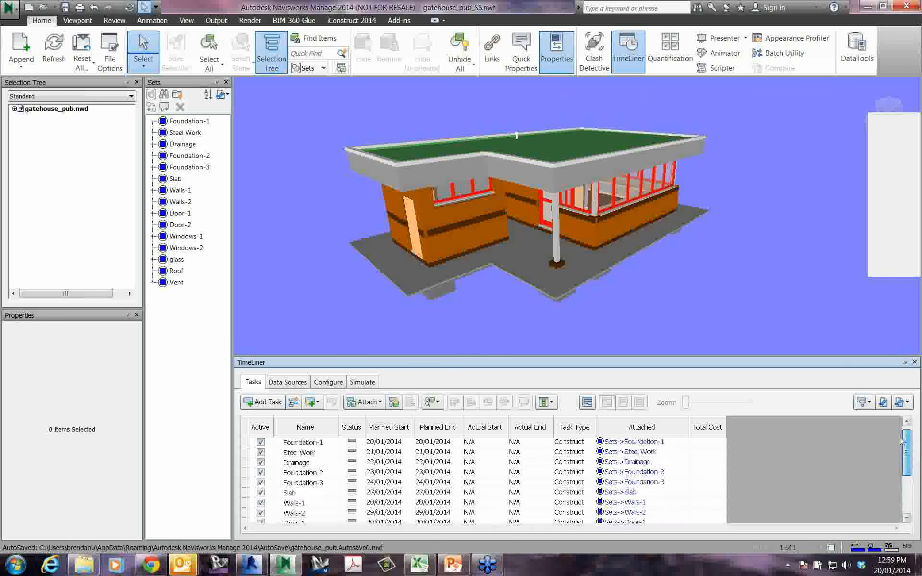
{"action": "left_click", "coordinate": [408, 443]}
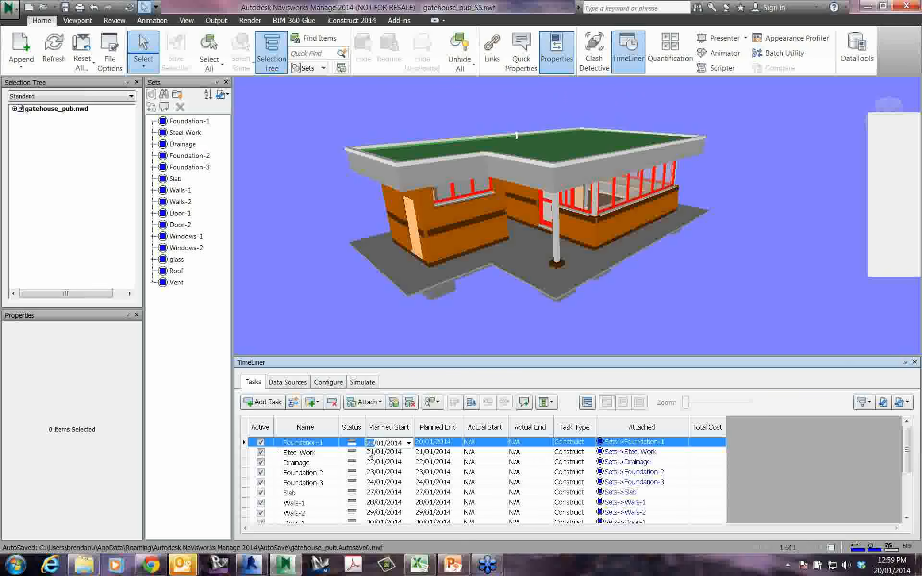
{"action": "left_click", "coordinate": [408, 443]}
{"action": "left_click", "coordinate": [408, 444]}
{"action": "left_click", "coordinate": [332, 443]}
{"action": "left_click", "coordinate": [314, 443]}
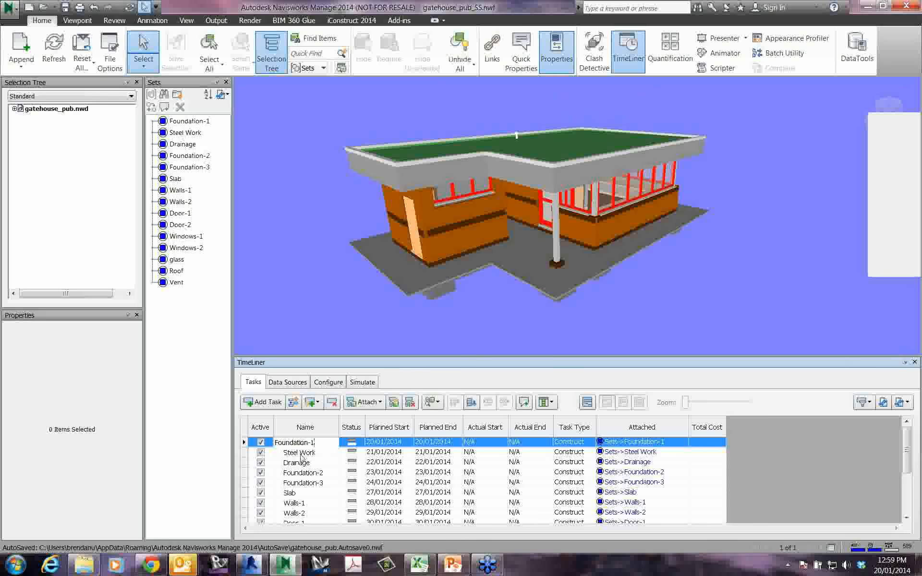
{"action": "left_click", "coordinate": [404, 442]}
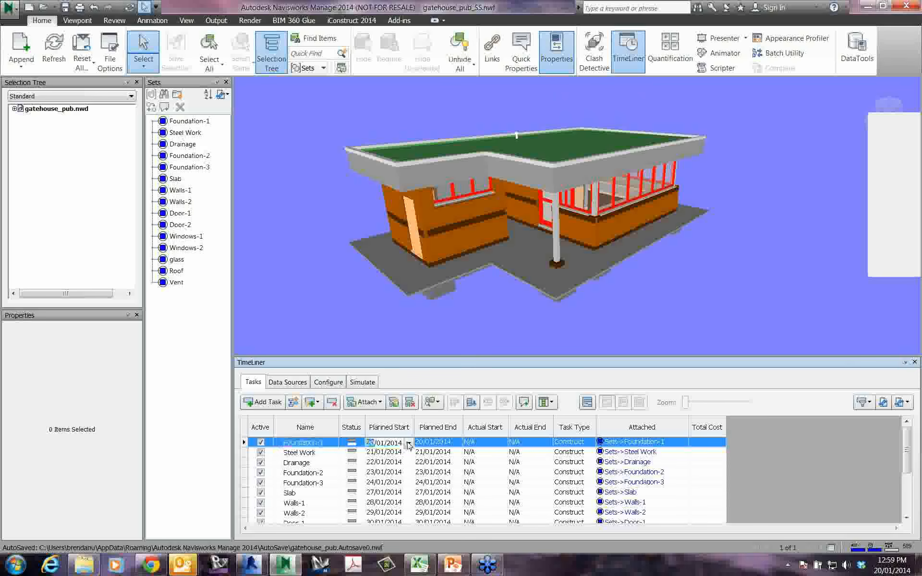
{"action": "left_click", "coordinate": [408, 444]}
{"action": "left_click", "coordinate": [408, 444]}
{"action": "left_click", "coordinate": [409, 443]}
{"action": "left_click", "coordinate": [410, 443]}
{"action": "key", "text": "Escape"}
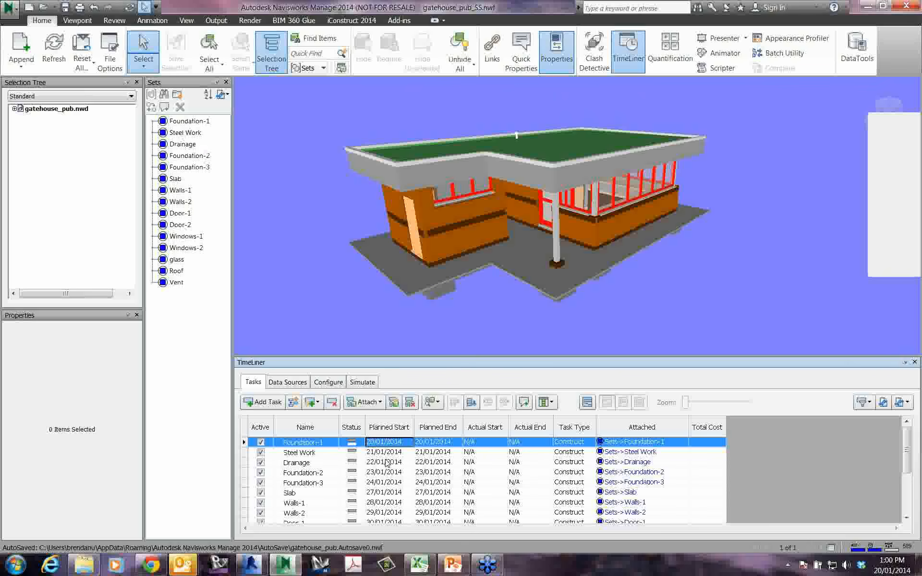
- Compare the TimeLiner data sources list with the task list and its planned start dates
{"action": "left_click", "coordinate": [286, 382]}
{"action": "left_click", "coordinate": [254, 383]}
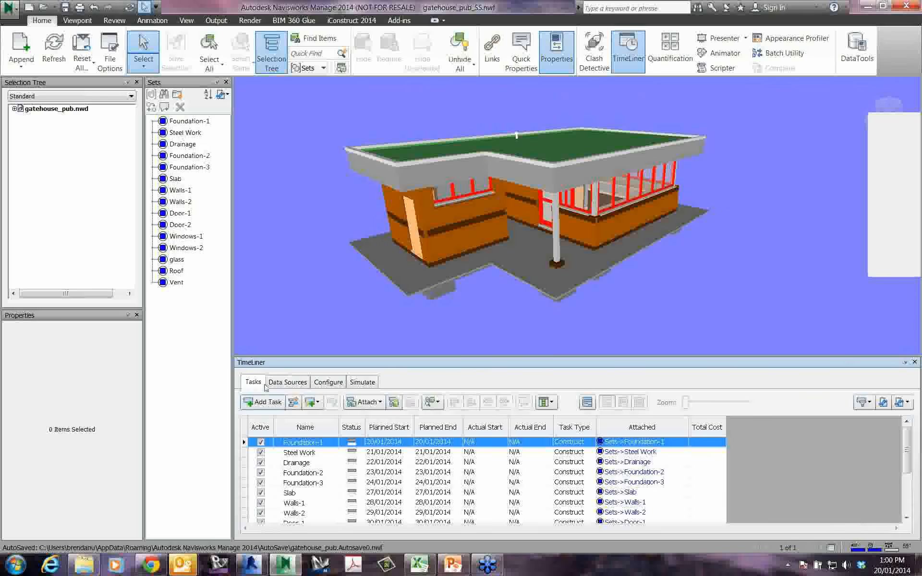
{"action": "left_click", "coordinate": [267, 383]}
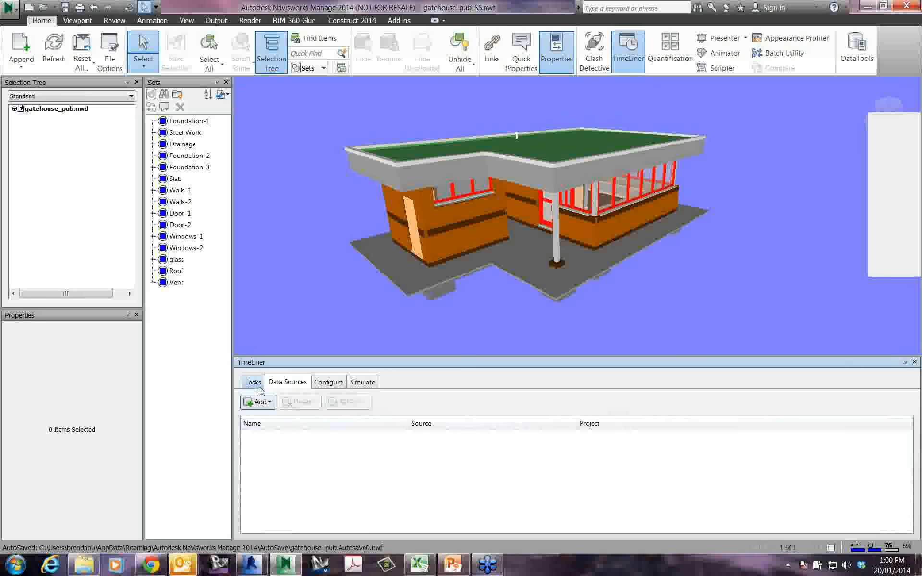
{"action": "left_click", "coordinate": [254, 382]}
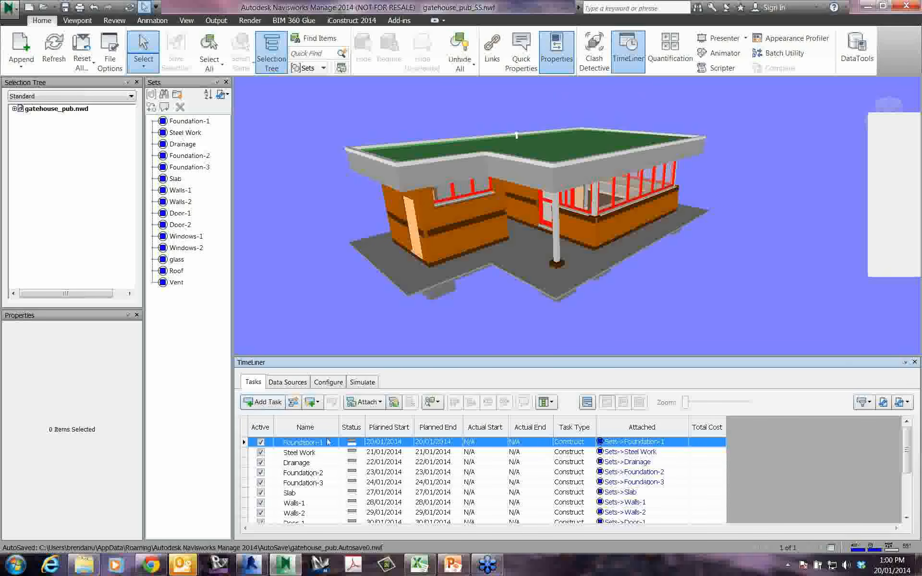
{"action": "left_click", "coordinate": [386, 442]}
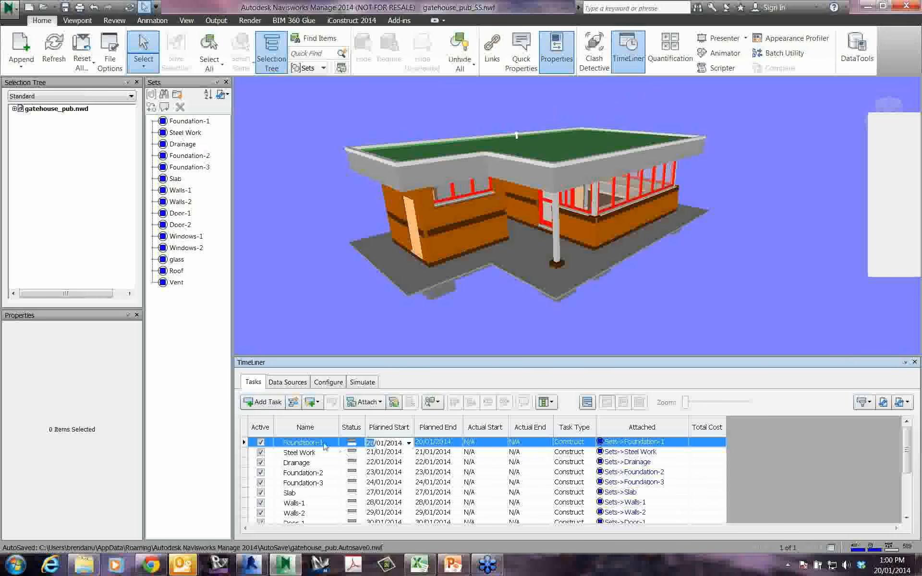
{"action": "left_click", "coordinate": [287, 382]}
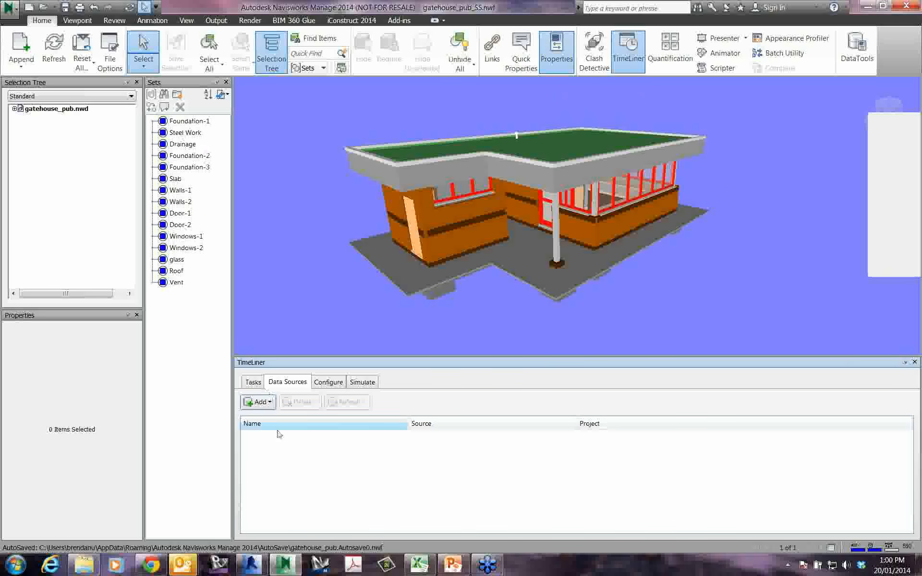
{"action": "left_click", "coordinate": [253, 382]}
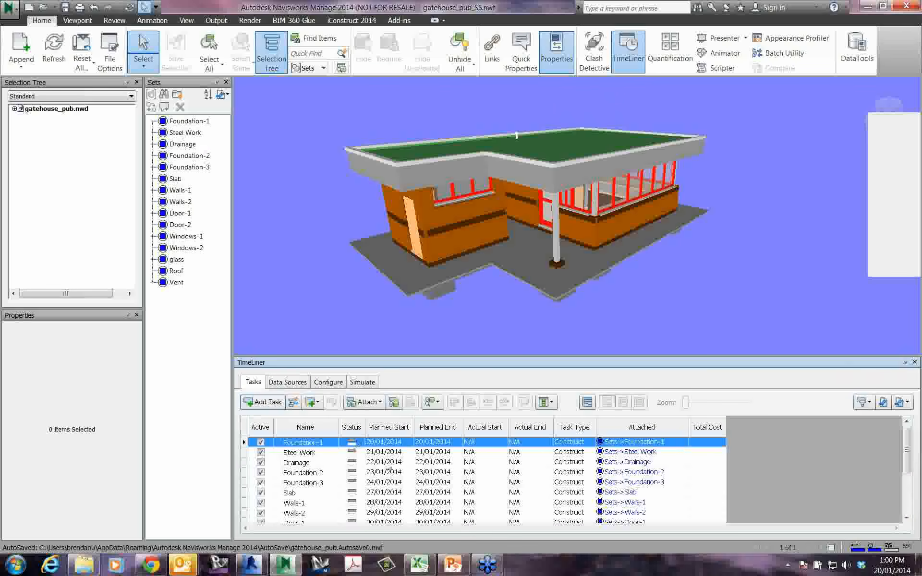
{"action": "left_click", "coordinate": [288, 382]}
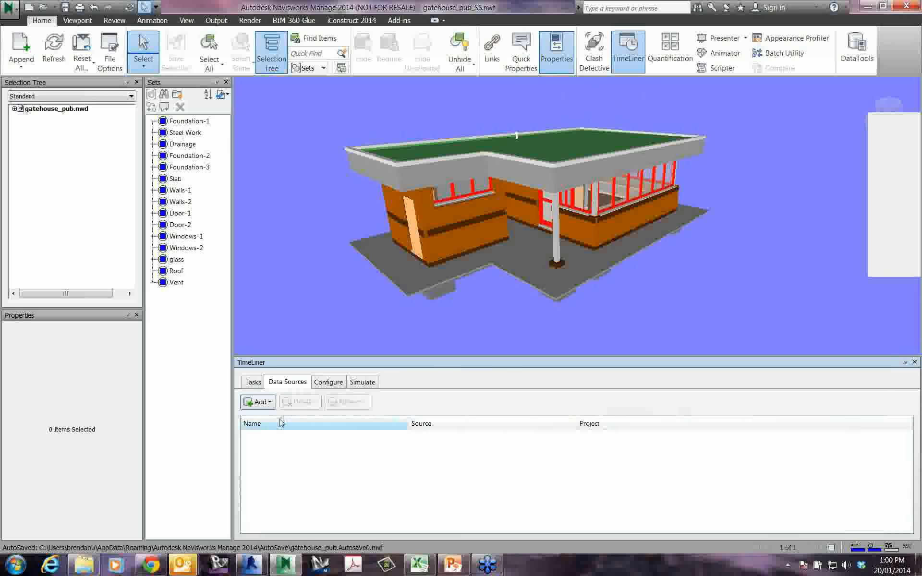
{"action": "left_click", "coordinate": [253, 382]}
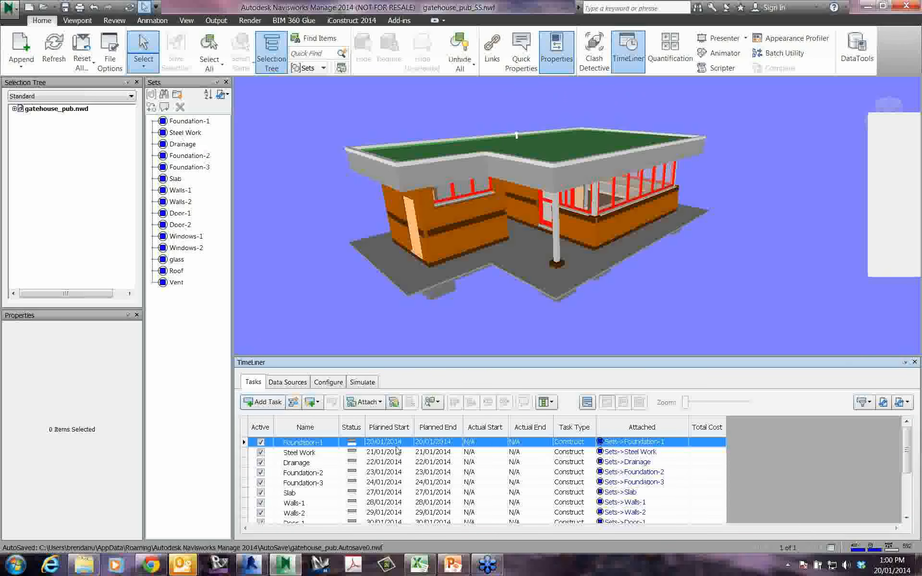
{"action": "left_click", "coordinate": [287, 383]}
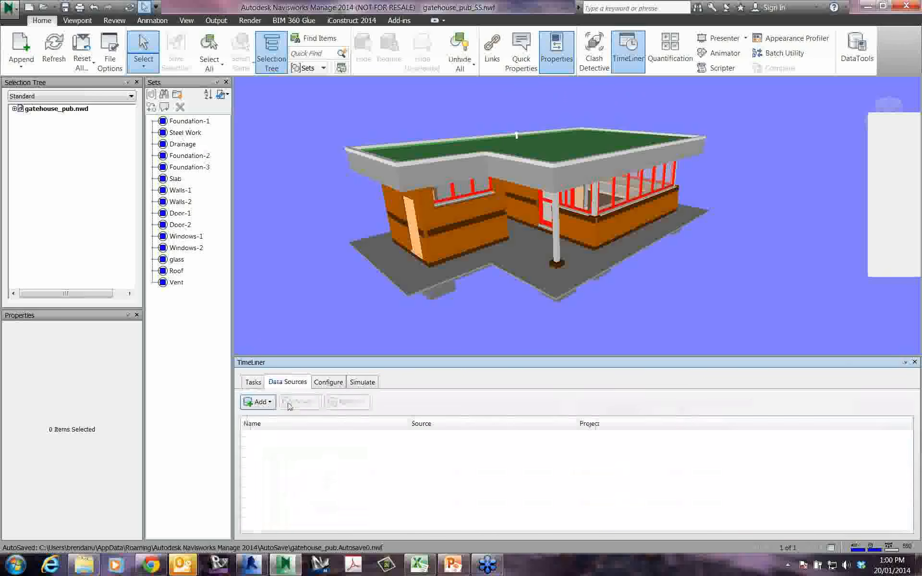
{"action": "left_click", "coordinate": [253, 383]}
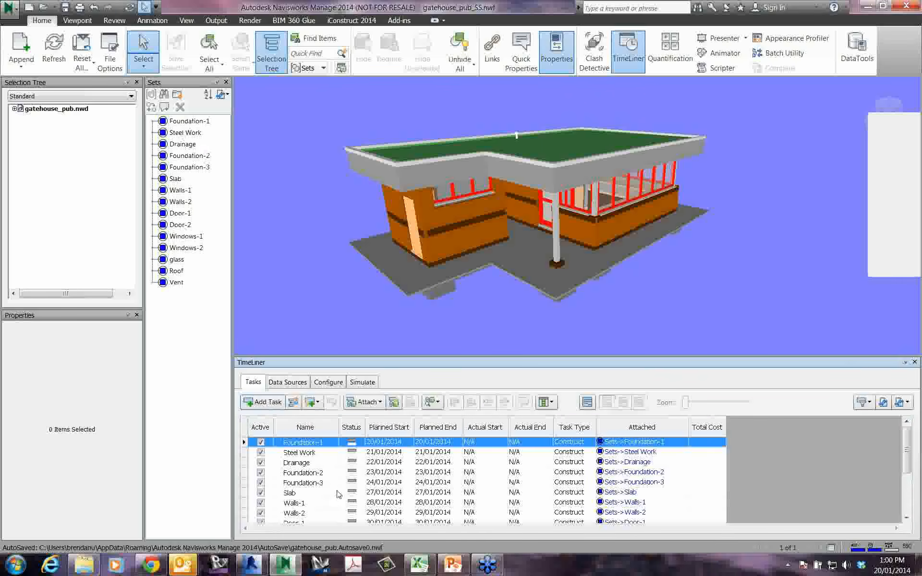
{"action": "left_click", "coordinate": [288, 383]}
{"action": "left_click", "coordinate": [254, 382]}
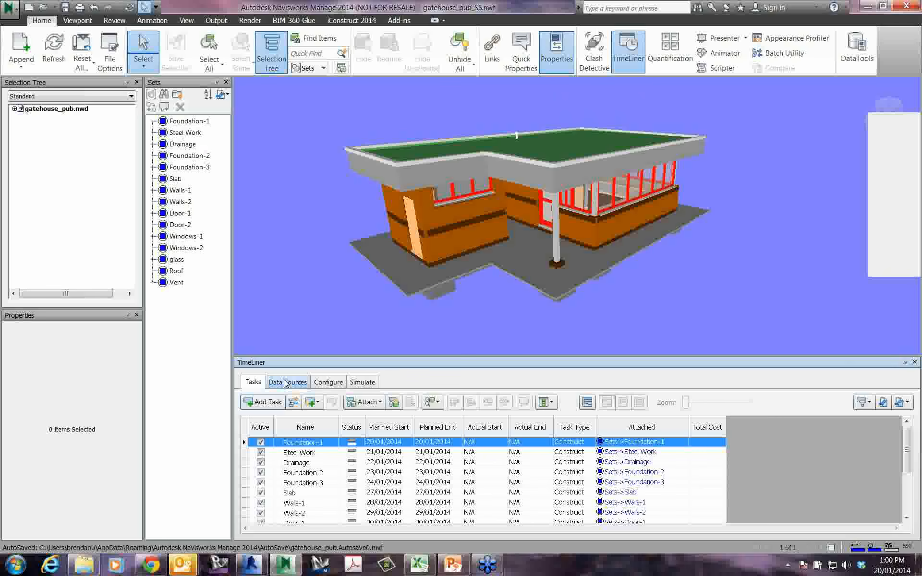
{"action": "left_click", "coordinate": [288, 383]}
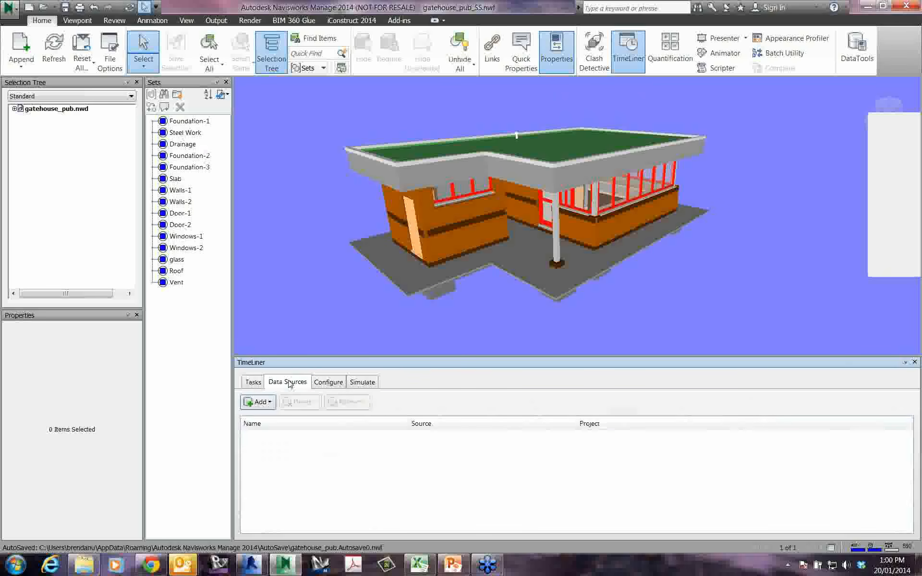
{"action": "left_click", "coordinate": [253, 382]}
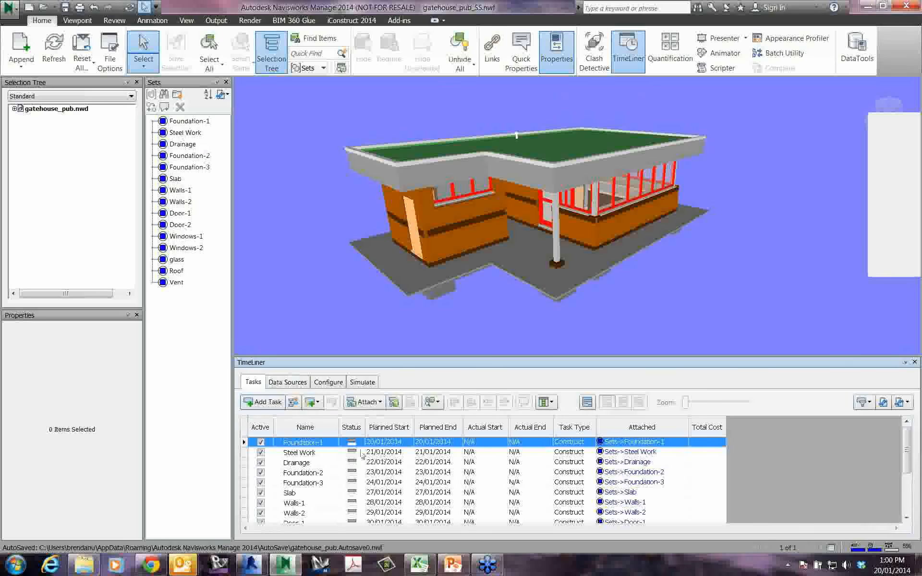
- Check the empty data sources list again and look over the generated tasks with their attached sets
{"action": "left_click", "coordinate": [287, 383]}
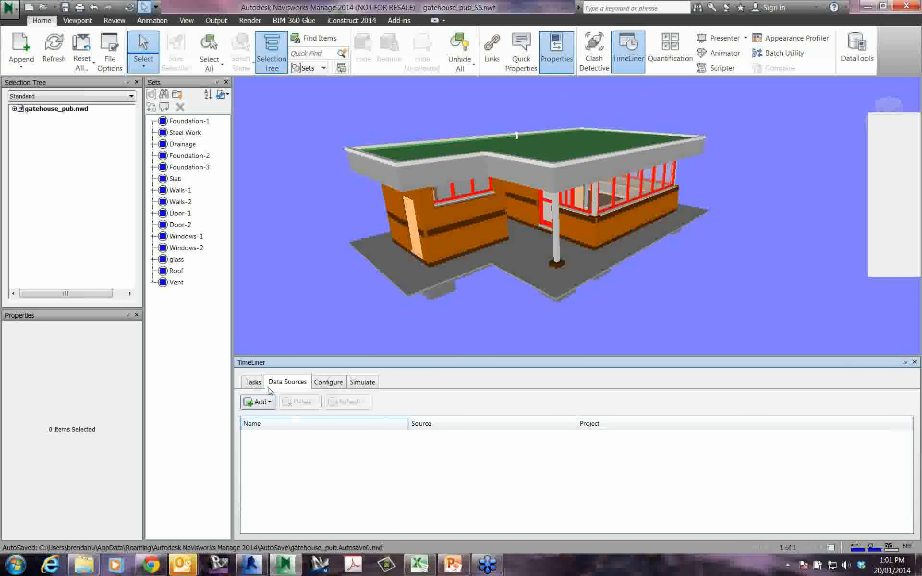
{"action": "left_click", "coordinate": [254, 382]}
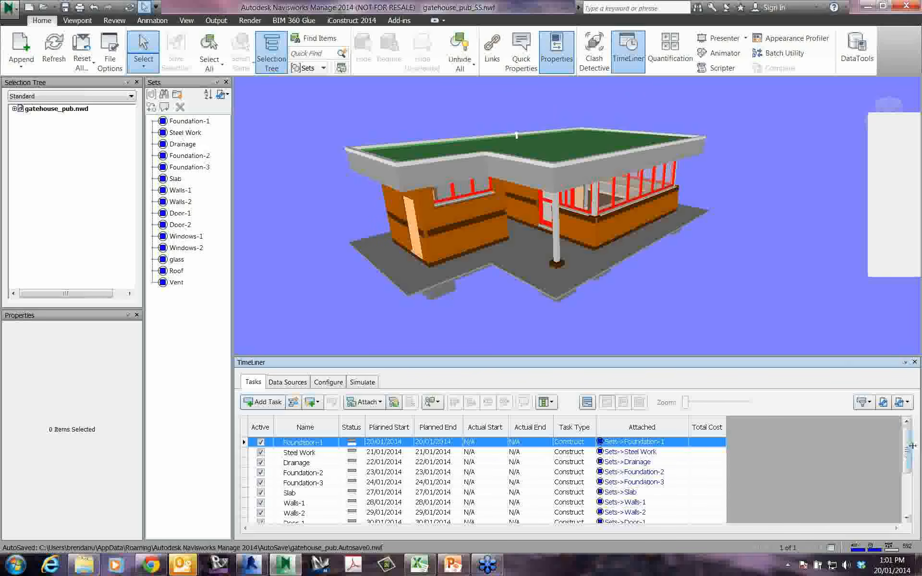
{"action": "mouse_move", "coordinate": [908, 450]}
{"action": "left_mouse_down"}
{"action": "mouse_move", "coordinate": [907, 491]}
{"action": "mouse_move", "coordinate": [907, 454]}
{"action": "left_mouse_up"}
{"action": "left_click_drag", "start_coordinate": [906, 452], "coordinate": [913, 419]}
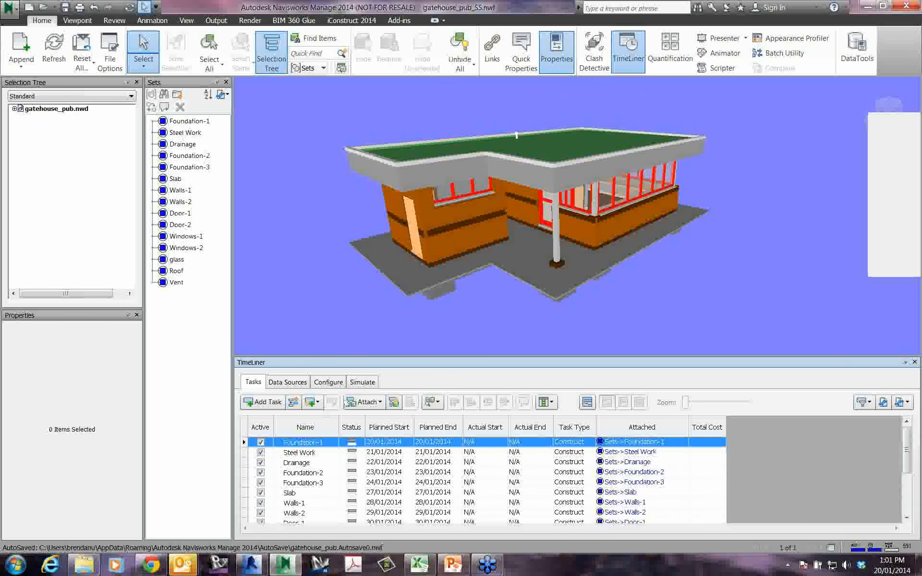
- Compare the generated task list with the opening state of the construction simulation
{"action": "left_click", "coordinate": [369, 384]}
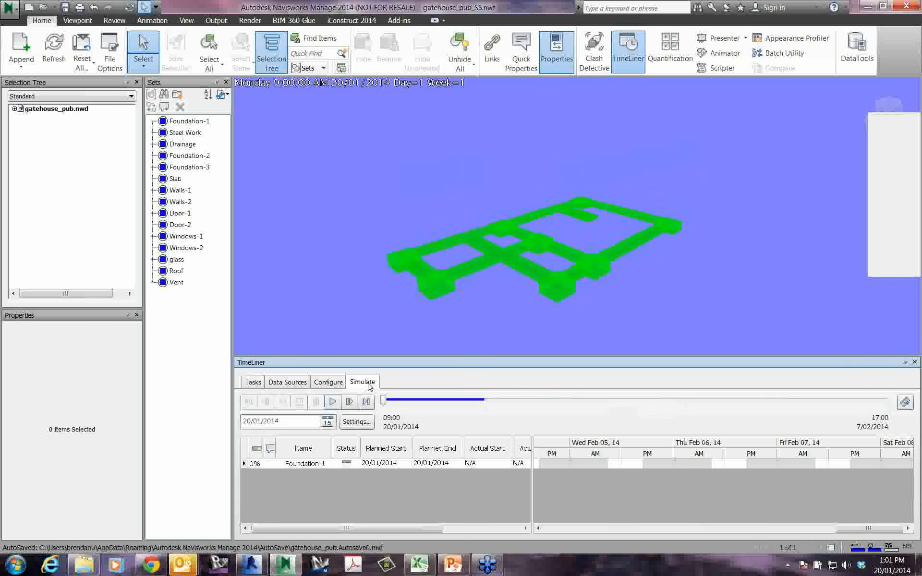
{"action": "left_click", "coordinate": [253, 382]}
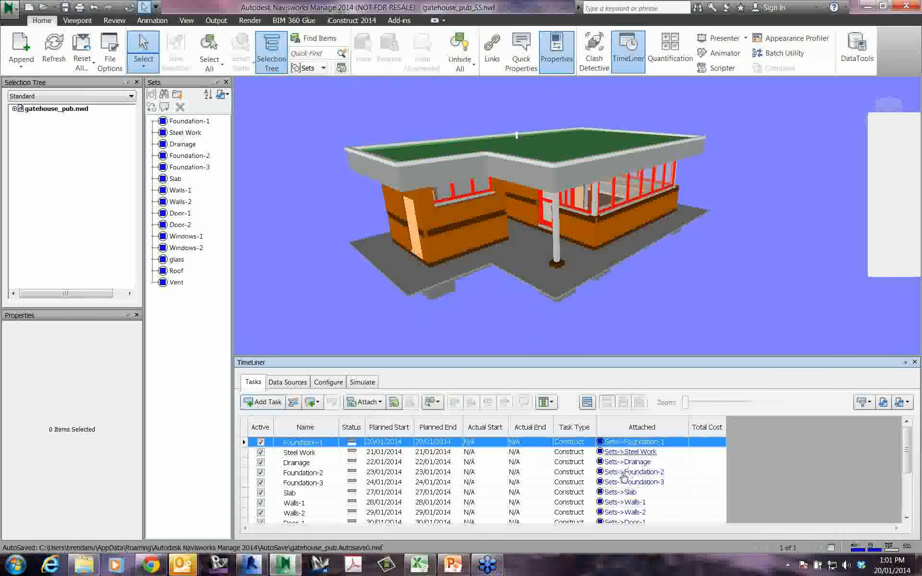
{"action": "left_click", "coordinate": [369, 386]}
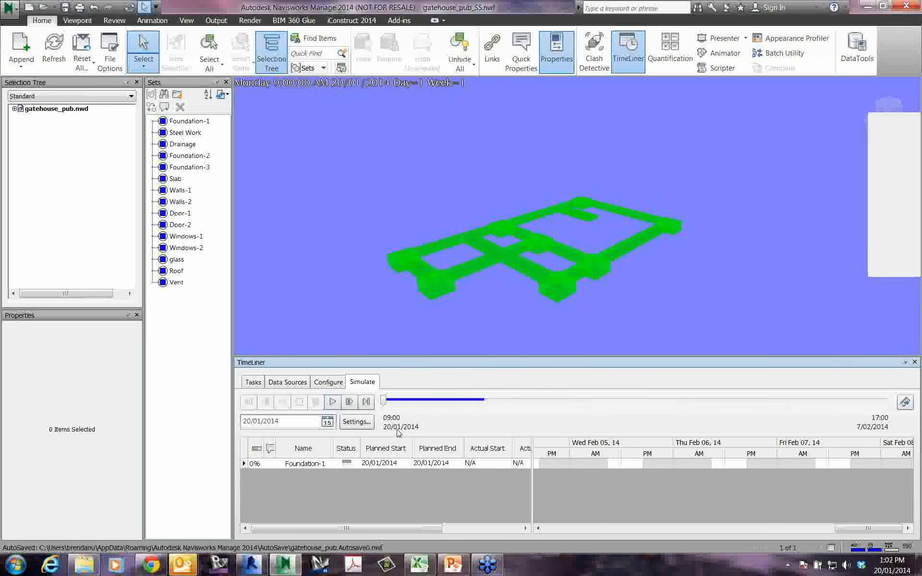
{"action": "left_click", "coordinate": [253, 382]}
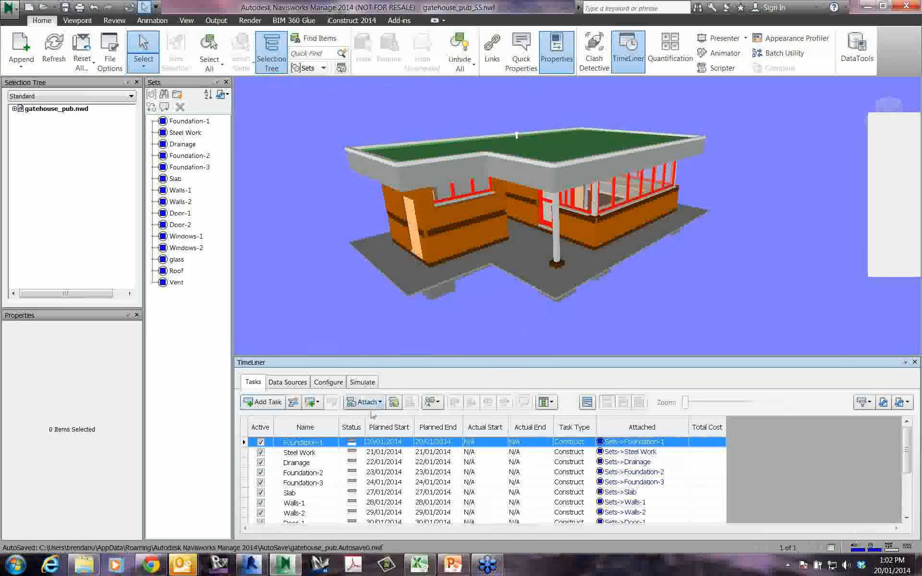
{"action": "left_click", "coordinate": [358, 384]}
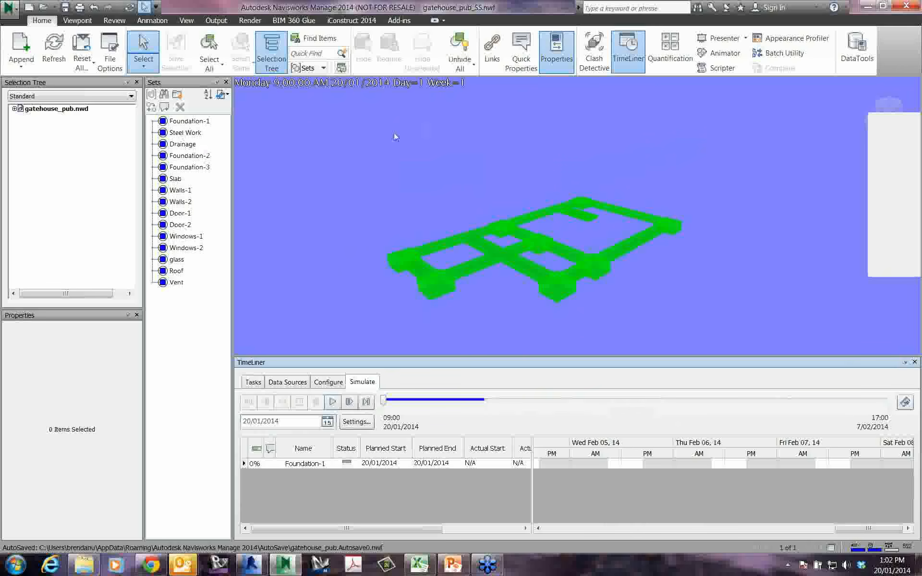
{"action": "left_click", "coordinate": [253, 382]}
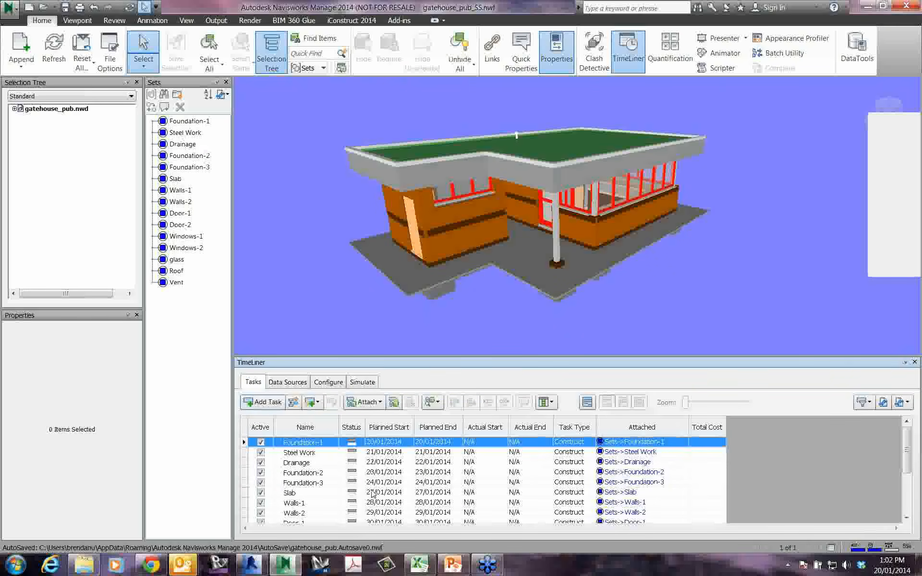
- Play the construction simulation through to its end while viewing the gatehouse from a slightly different angle
{"action": "left_click", "coordinate": [360, 384]}
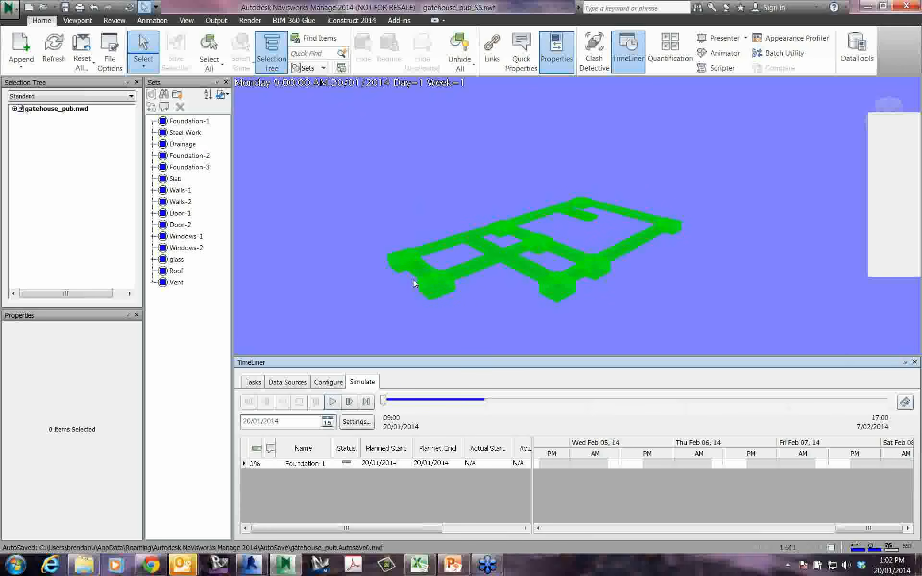
{"action": "middle_click_drag", "start_coordinate": [400, 268], "coordinate": [401, 253]}
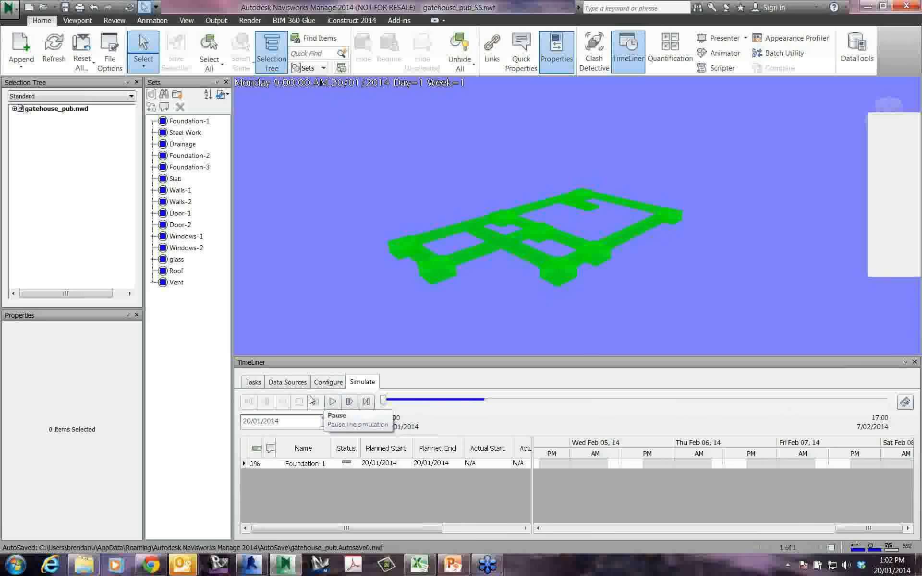
{"action": "left_click", "coordinate": [333, 402]}
{"action": "left_click", "coordinate": [334, 402]}
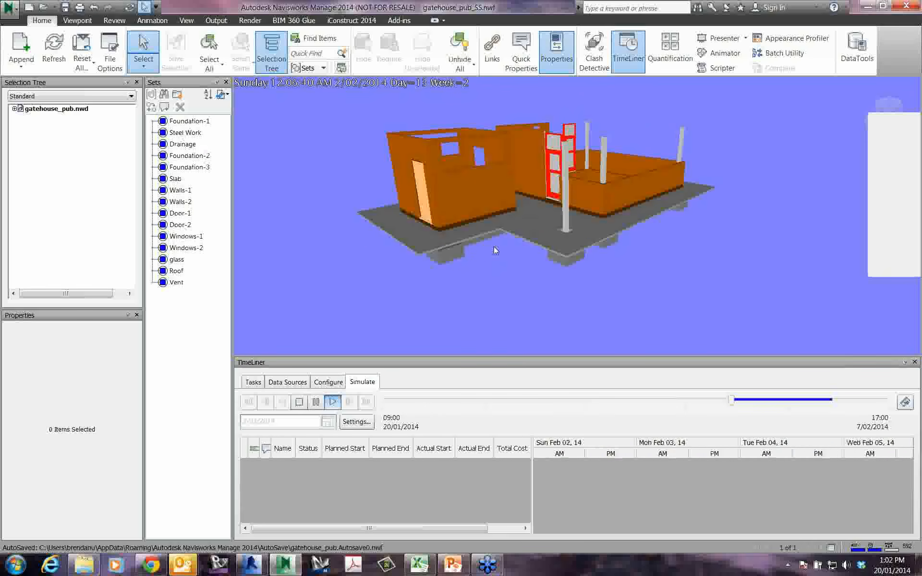
{"action": "middle_click_drag", "start_coordinate": [484, 249], "coordinate": [480, 257], "text": "shift"}
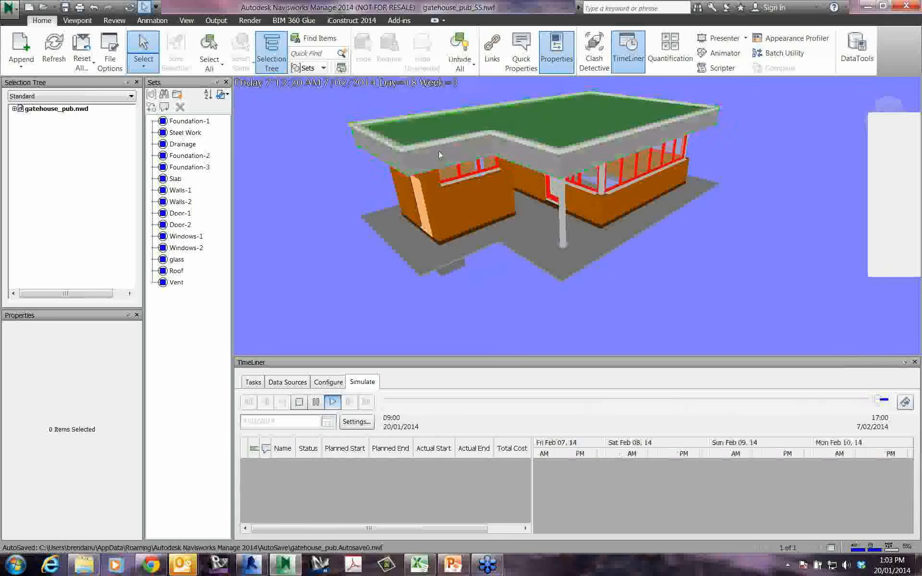
{"action": "middle_click_drag", "start_coordinate": [489, 252], "coordinate": [377, 338], "text": "shift"}
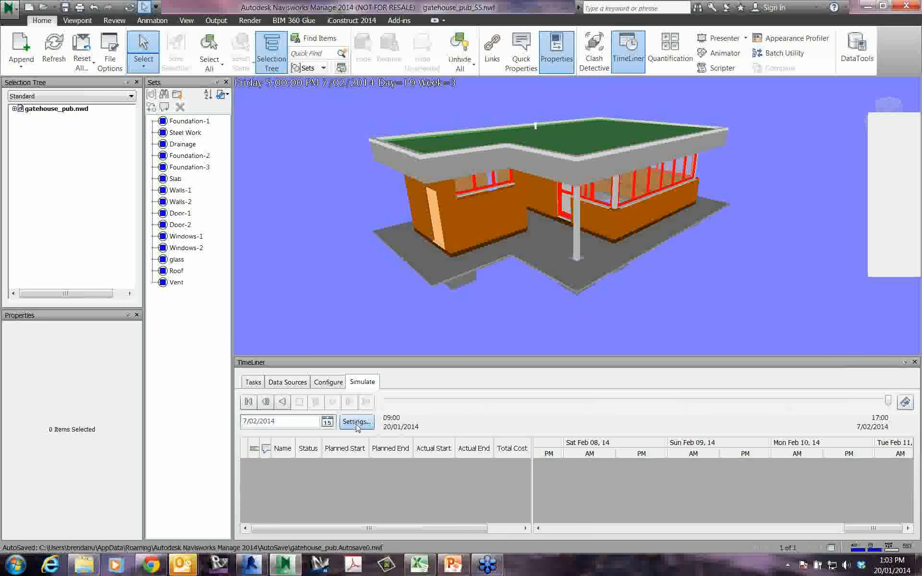
- Examine the simulation settings without changing them, and rewind the simulation to its start
{"action": "left_click", "coordinate": [356, 422]}
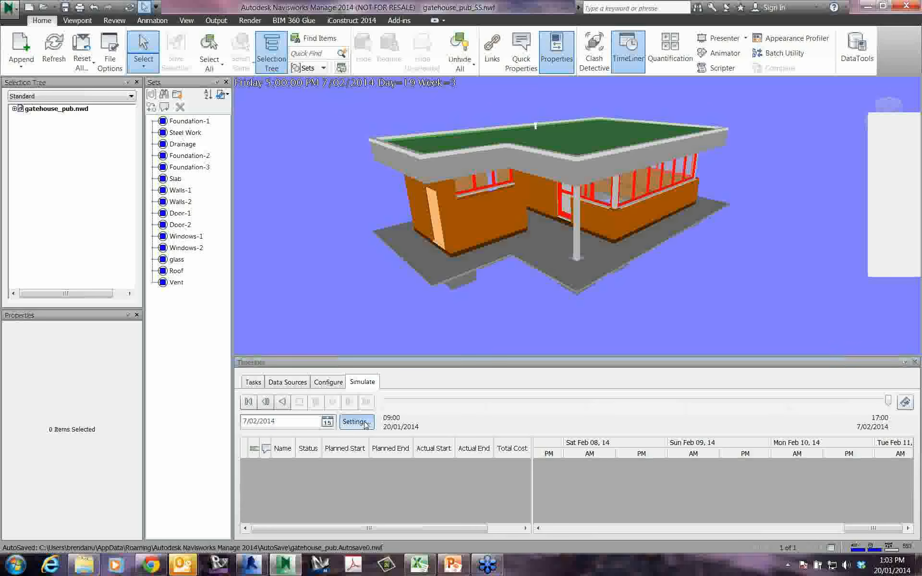
{"action": "left_click_drag", "start_coordinate": [405, 109], "coordinate": [244, 106]}
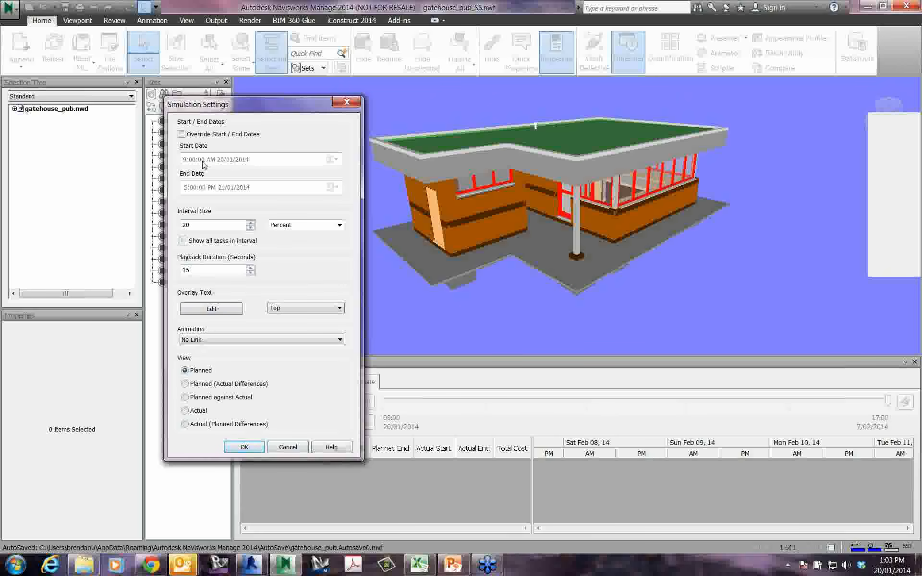
{"action": "left_click", "coordinate": [287, 447]}
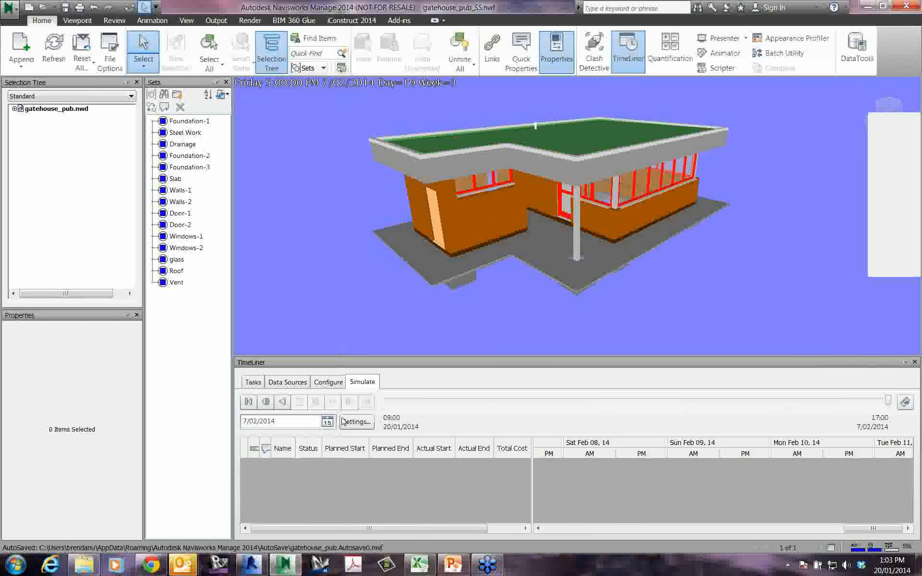
{"action": "left_click", "coordinate": [248, 402]}
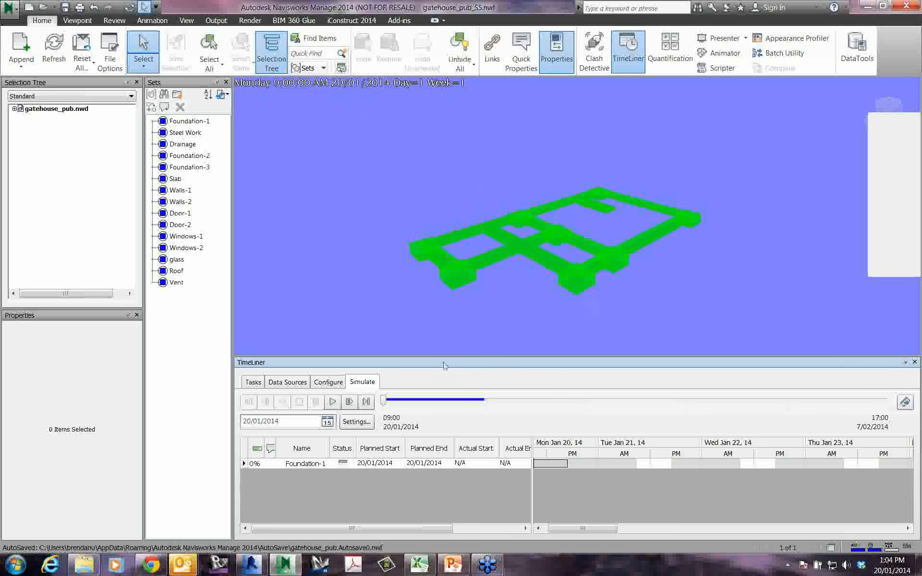
- Examine the start and end date override options in the simulation settings, discarding the override
{"action": "left_click", "coordinate": [351, 425]}
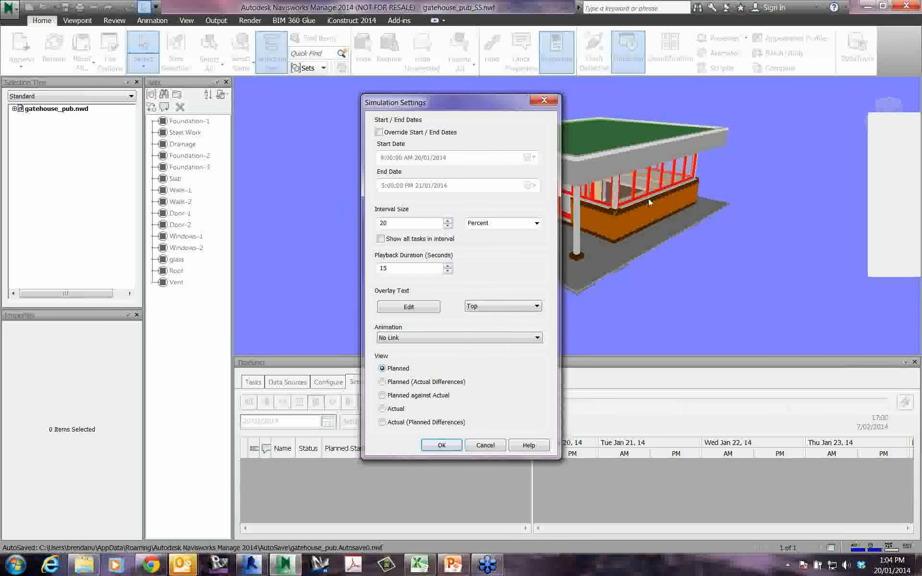
{"action": "left_click_drag", "start_coordinate": [422, 103], "coordinate": [403, 103]}
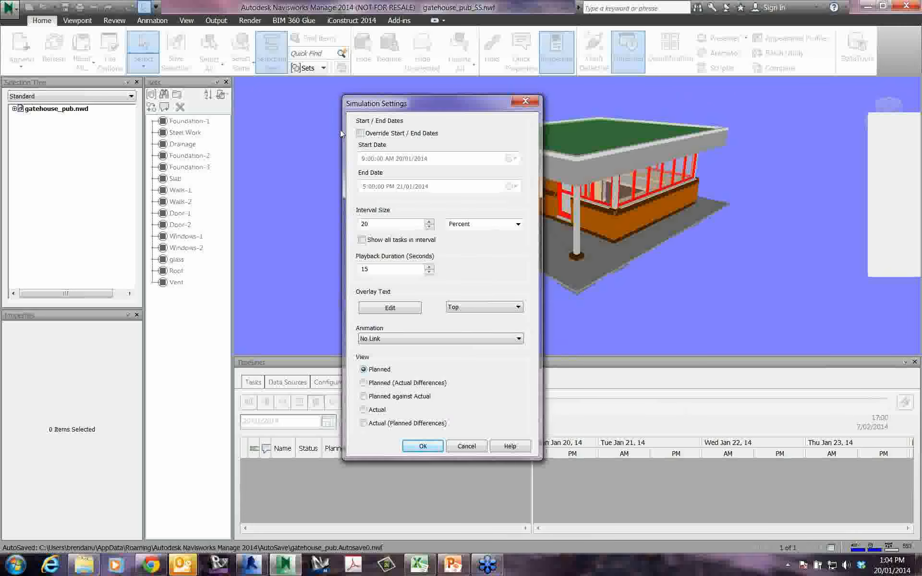
{"action": "left_click", "coordinate": [360, 133]}
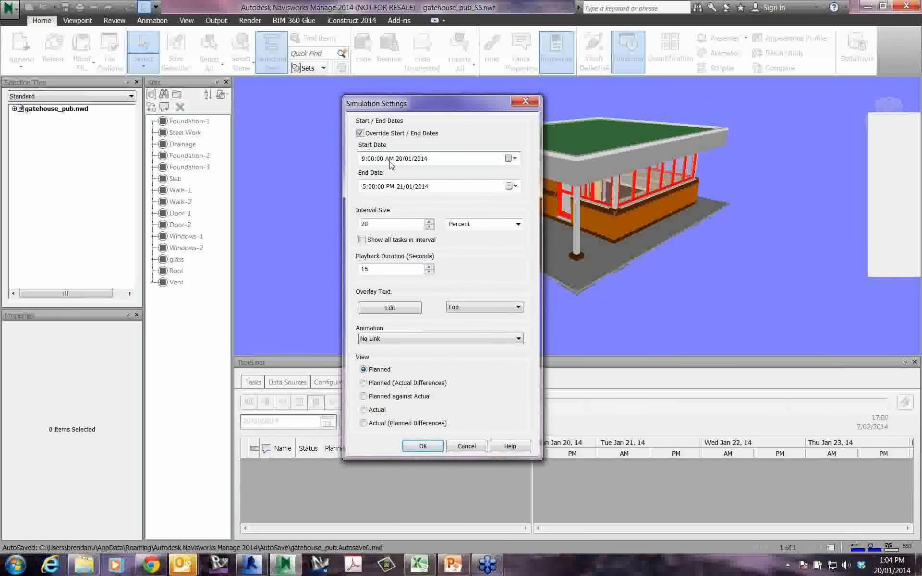
{"action": "left_click", "coordinate": [514, 159]}
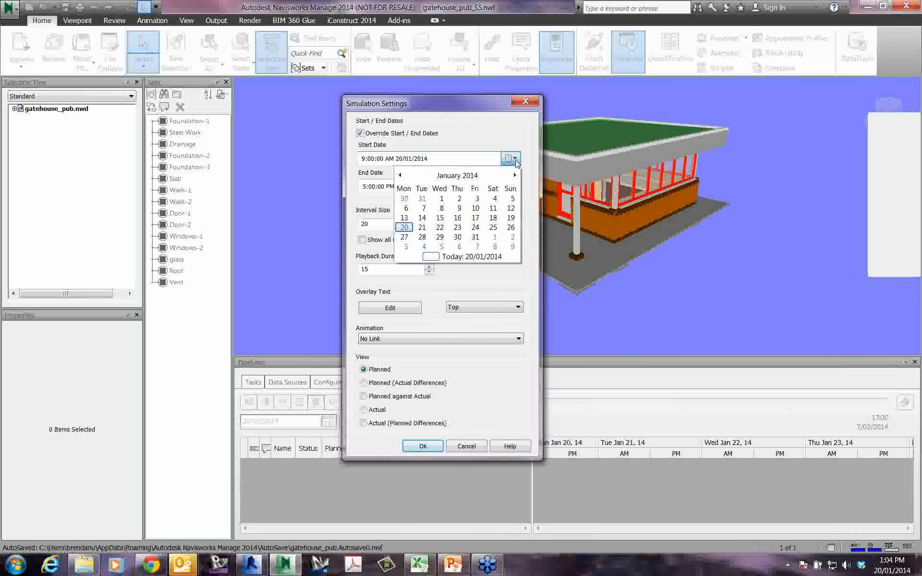
{"action": "left_click", "coordinate": [515, 159]}
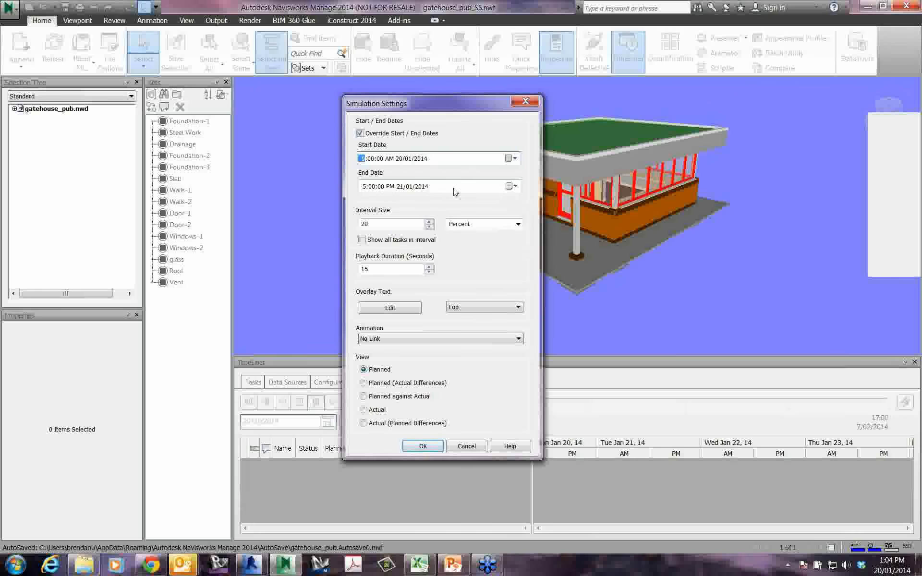
{"action": "left_click", "coordinate": [515, 187]}
{"action": "left_click", "coordinate": [515, 187]}
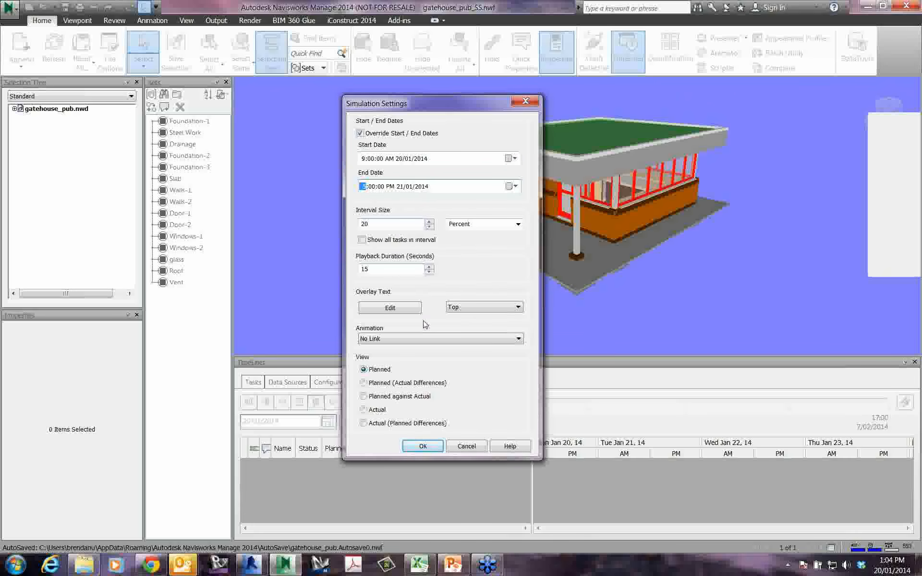
{"action": "left_click", "coordinate": [467, 452]}
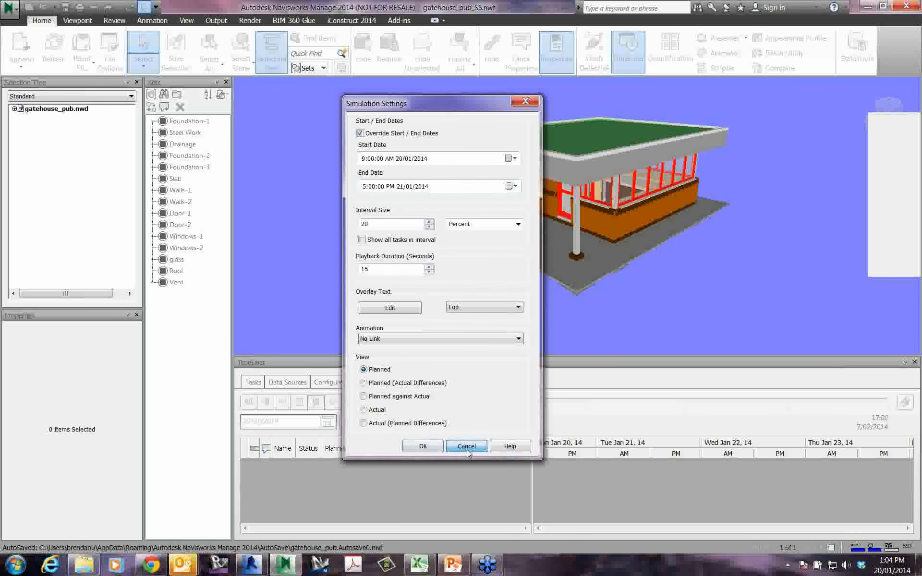
- Review the task list and recheck the simulation settings without changing them
{"action": "left_click", "coordinate": [255, 383]}
{"action": "mouse_move", "coordinate": [905, 440]}
{"action": "left_mouse_down"}
{"action": "mouse_move", "coordinate": [903, 479]}
{"action": "mouse_move", "coordinate": [904, 442]}
{"action": "left_mouse_up"}
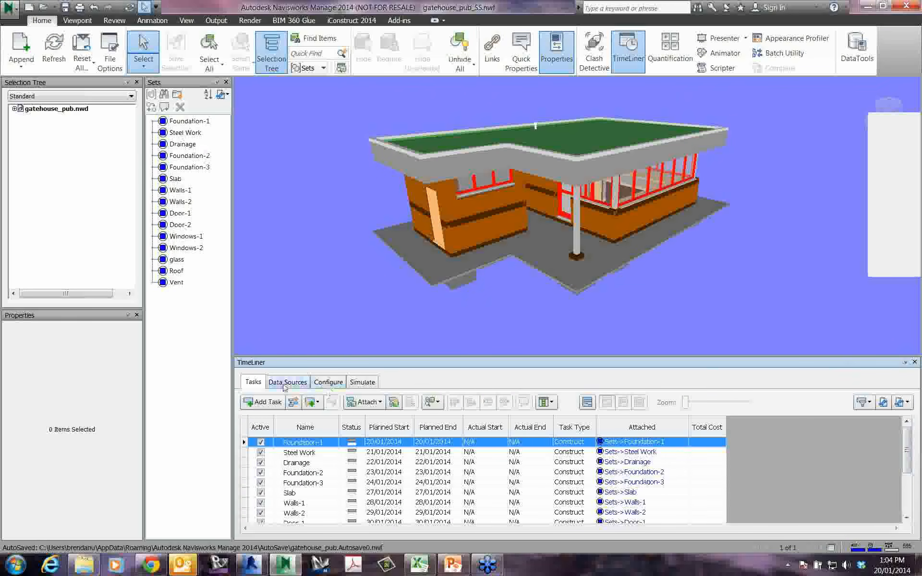
{"action": "left_click", "coordinate": [362, 382]}
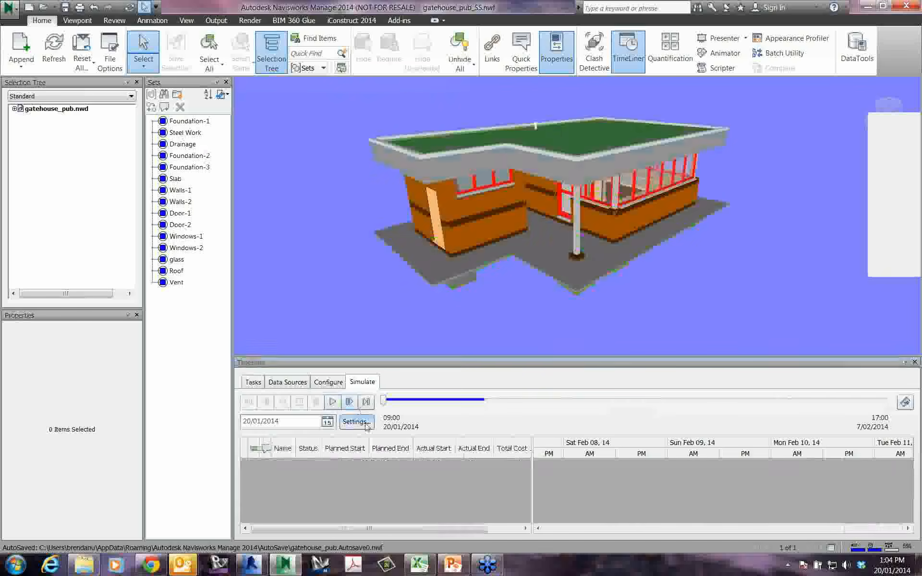
{"action": "left_click", "coordinate": [356, 422]}
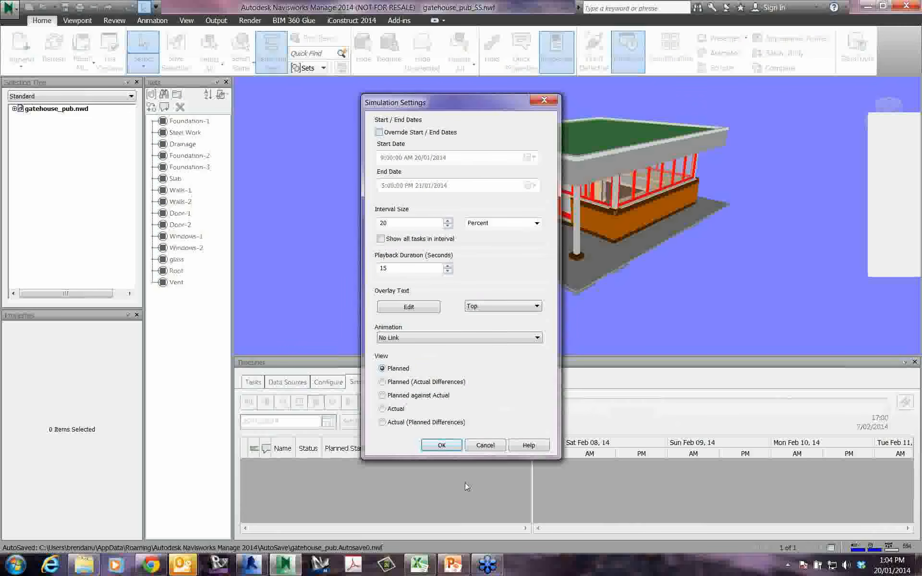
{"action": "left_click", "coordinate": [485, 445]}
- Play the simulation briefly, stop it, and check the task list against the simulation's starting state
{"action": "left_click", "coordinate": [334, 403]}
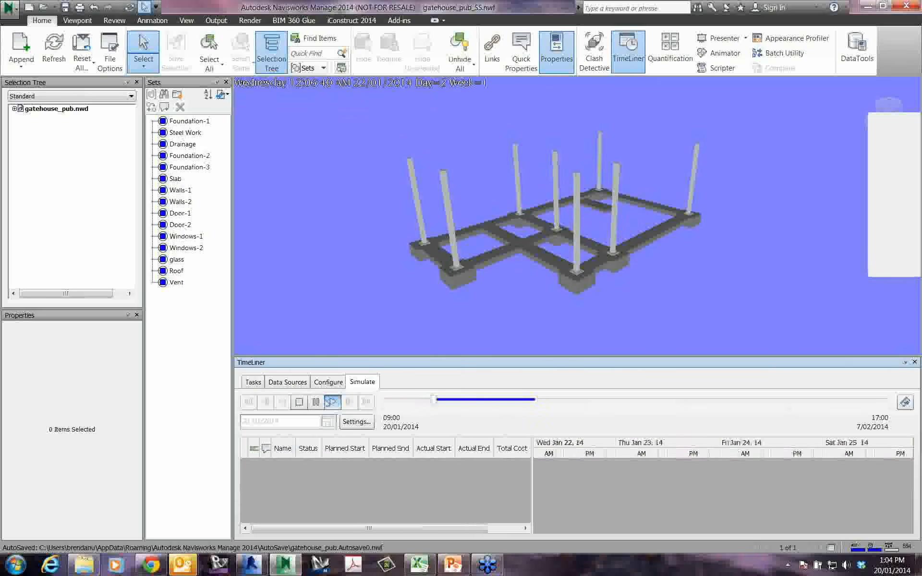
{"action": "left_click", "coordinate": [302, 402]}
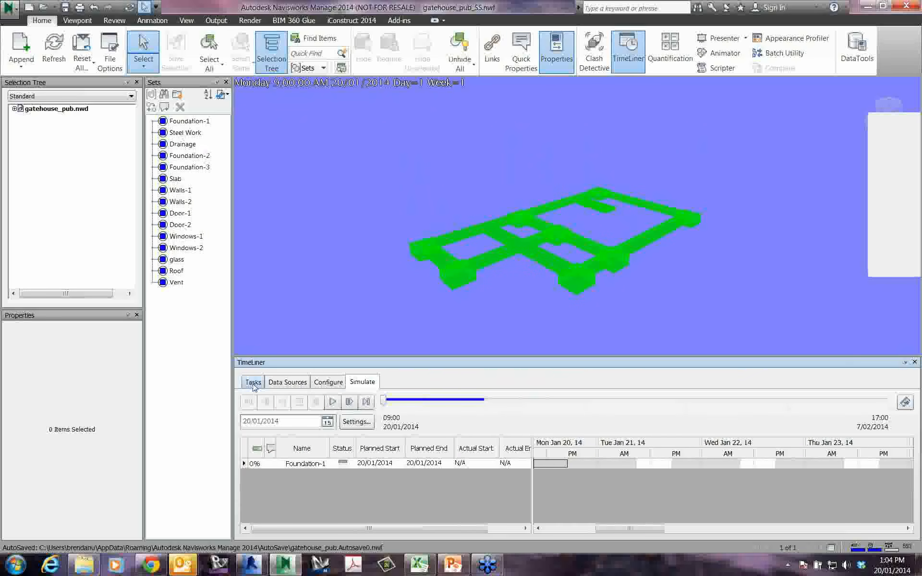
{"action": "left_click", "coordinate": [253, 384]}
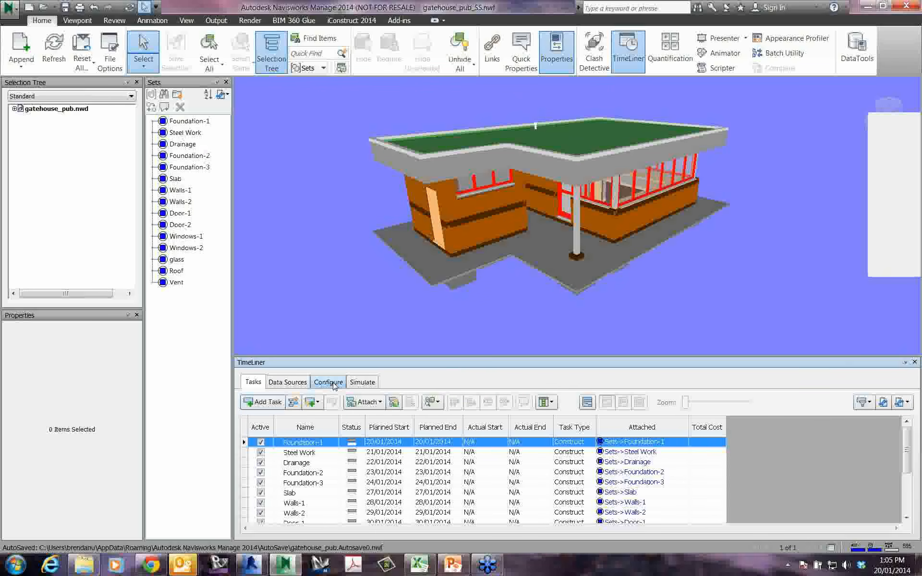
{"action": "left_click", "coordinate": [369, 383]}
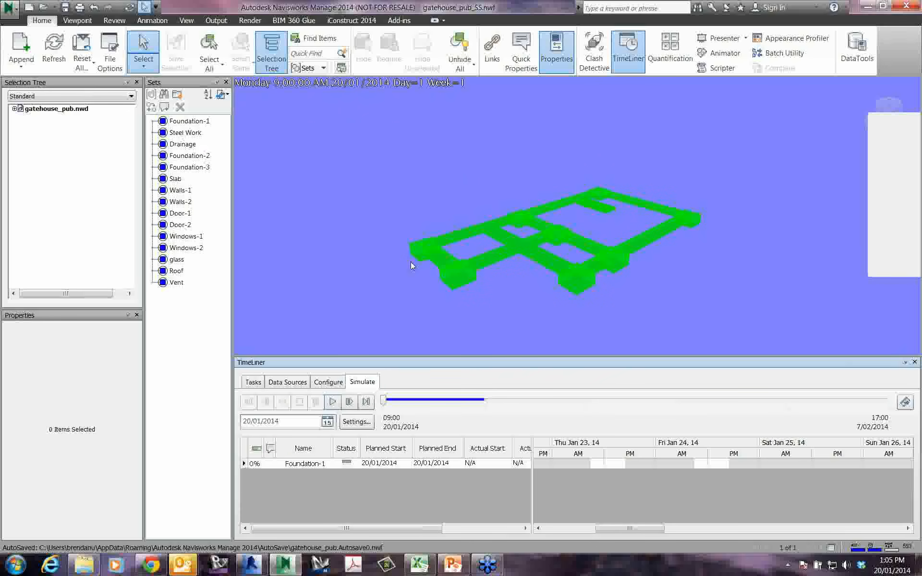
- Examine the start and end appearances of the task types alongside the colour and transparency values in Appearance Definitions
{"action": "left_click", "coordinate": [326, 383]}
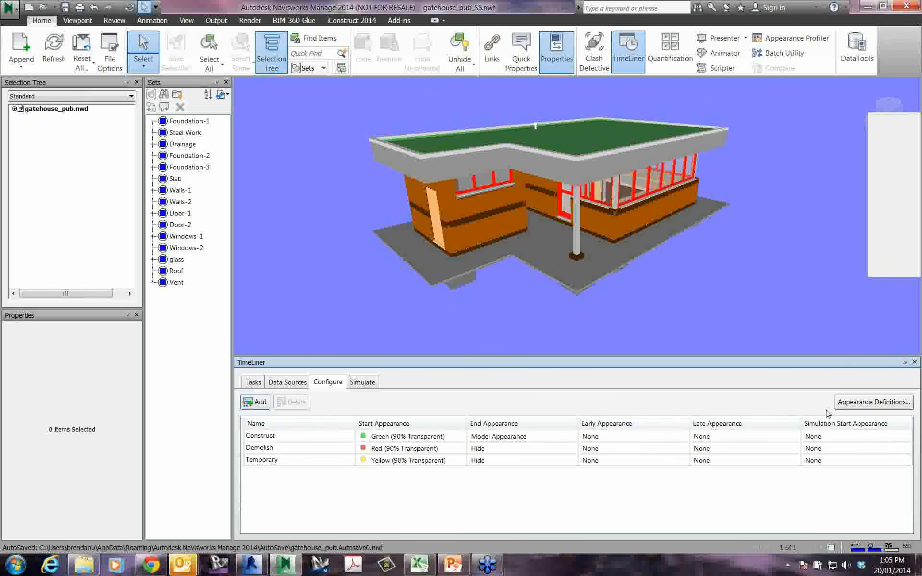
{"action": "left_click", "coordinate": [871, 405]}
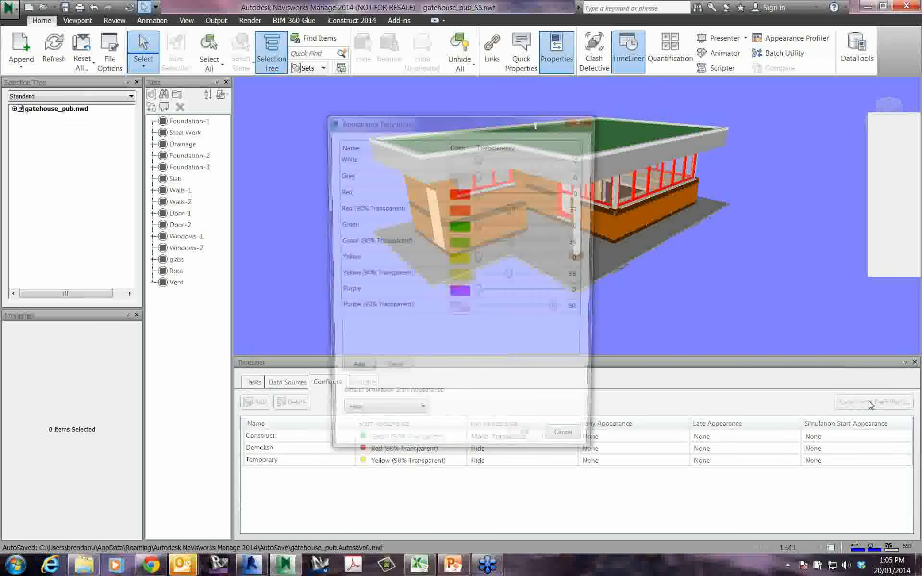
{"action": "mouse_move", "coordinate": [415, 119]}
{"action": "left_mouse_down"}
{"action": "mouse_move", "coordinate": [359, 113]}
{"action": "mouse_move", "coordinate": [405, 116]}
{"action": "left_mouse_up"}
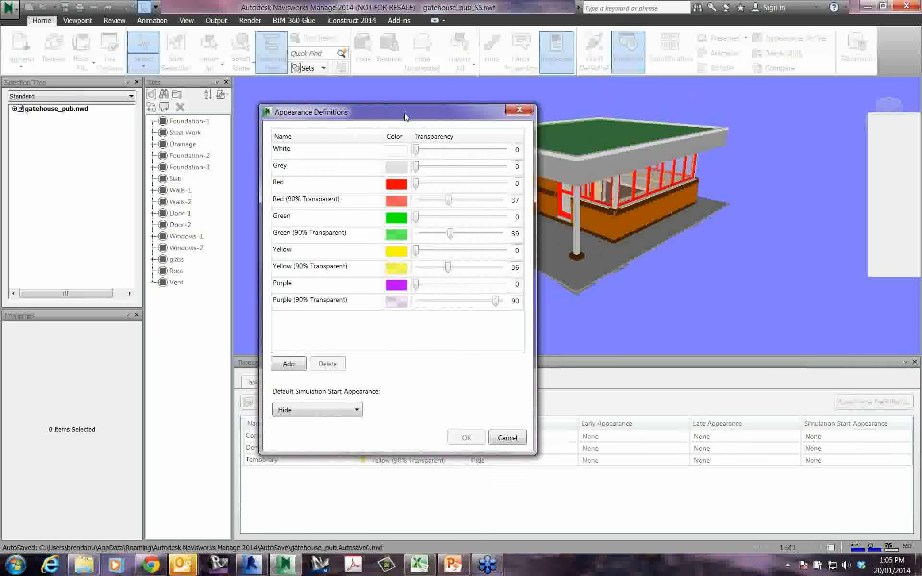
{"action": "left_click_drag", "start_coordinate": [405, 116], "coordinate": [380, 111]}
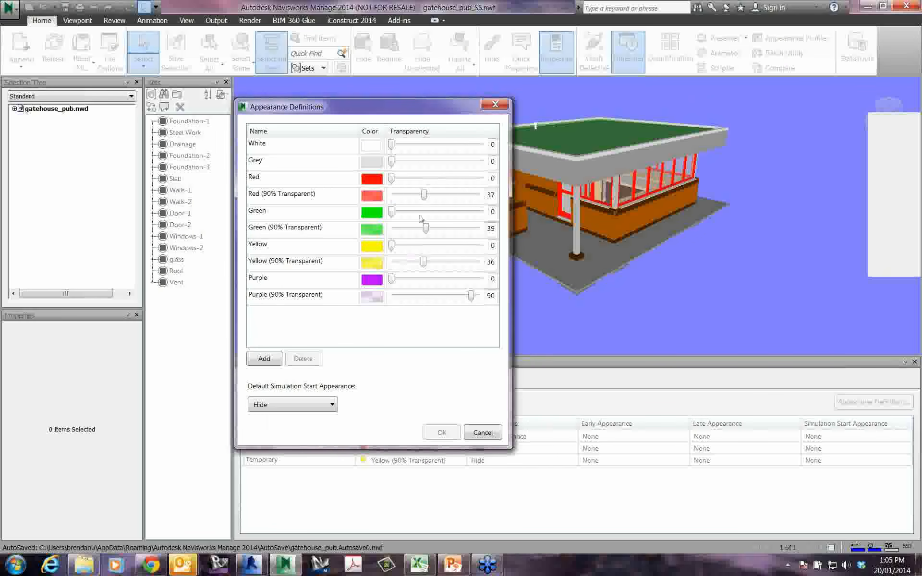
{"action": "left_click_drag", "start_coordinate": [327, 111], "coordinate": [374, 97]}
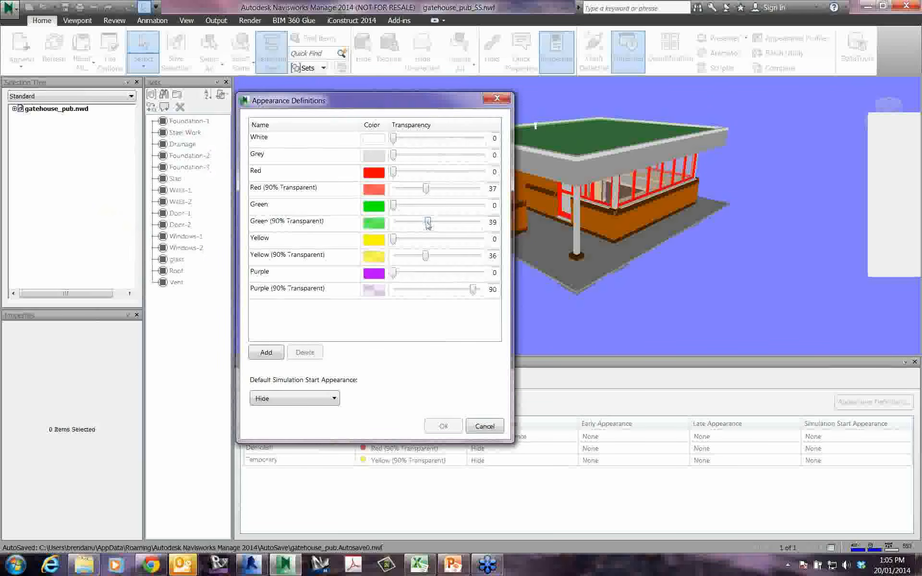
{"action": "left_click_drag", "start_coordinate": [353, 106], "coordinate": [613, 114]}
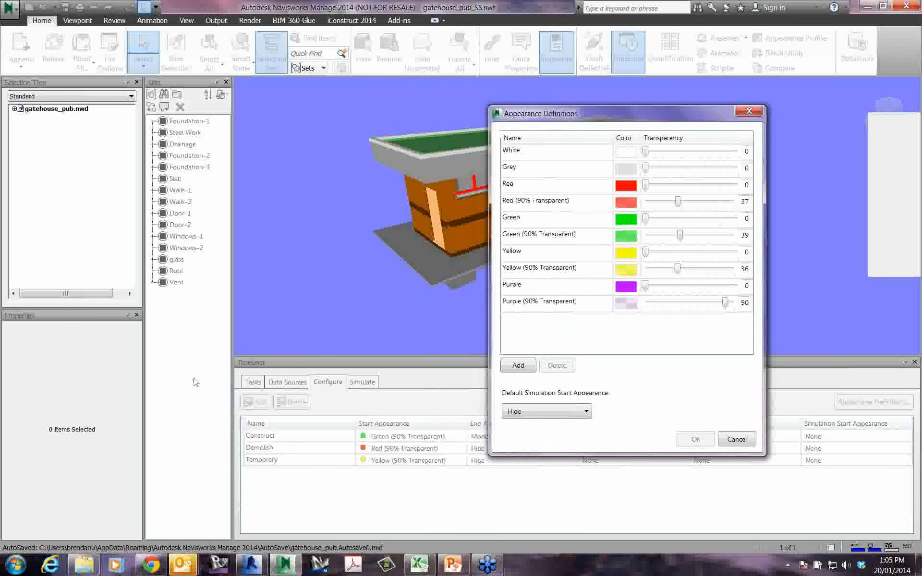
{"action": "left_click", "coordinate": [384, 447]}
{"action": "left_click_drag", "start_coordinate": [602, 112], "coordinate": [612, 105]}
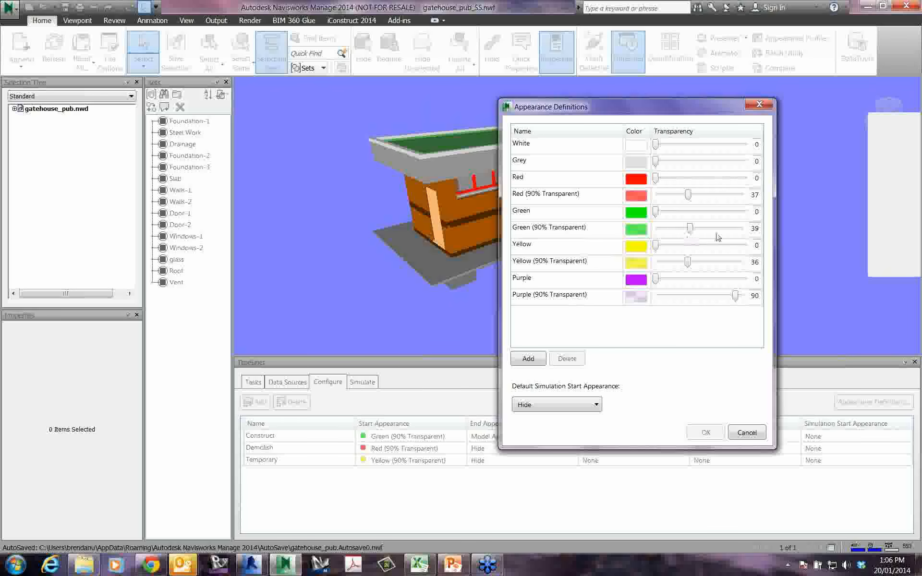
- Try transparency values of 90 and 51 for the Green (90% Transparent) appearance definition
{"action": "left_click", "coordinate": [692, 231]}
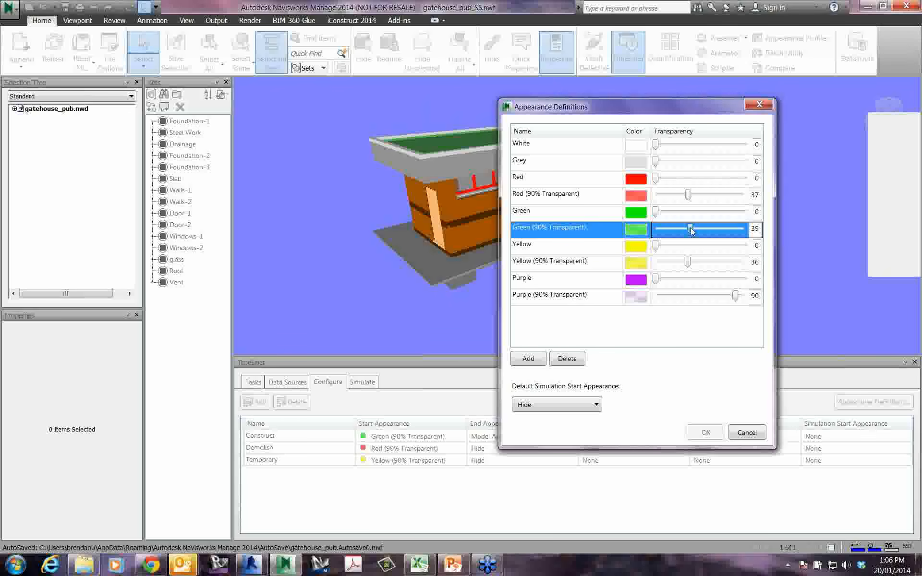
{"action": "left_click_drag", "start_coordinate": [692, 231], "coordinate": [737, 230]}
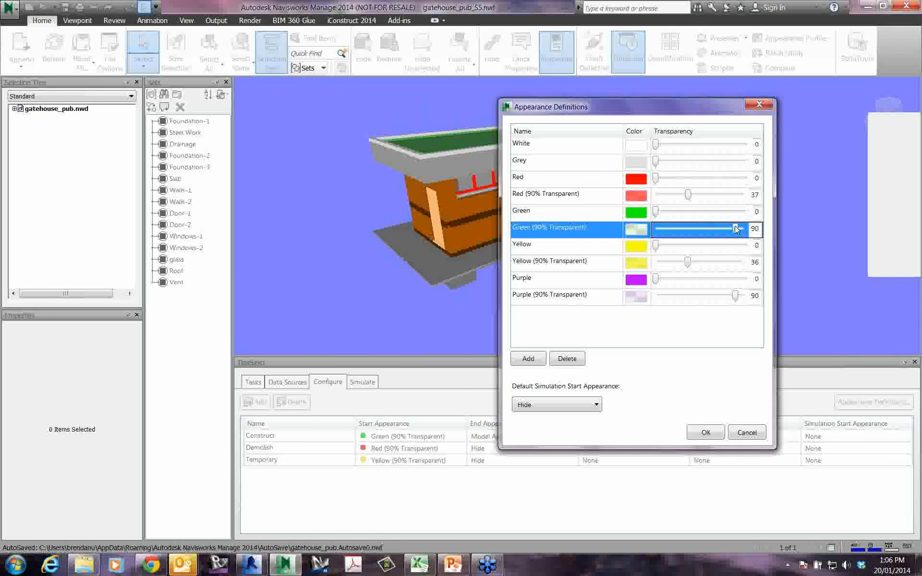
{"action": "left_click_drag", "start_coordinate": [737, 229], "coordinate": [700, 234]}
{"action": "left_click", "coordinate": [572, 227]}
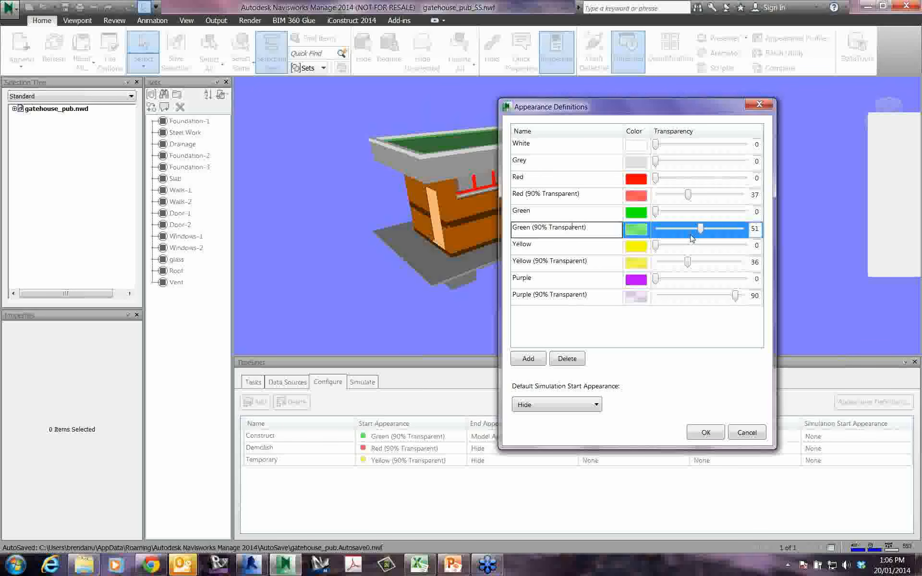
{"action": "left_click", "coordinate": [613, 251]}
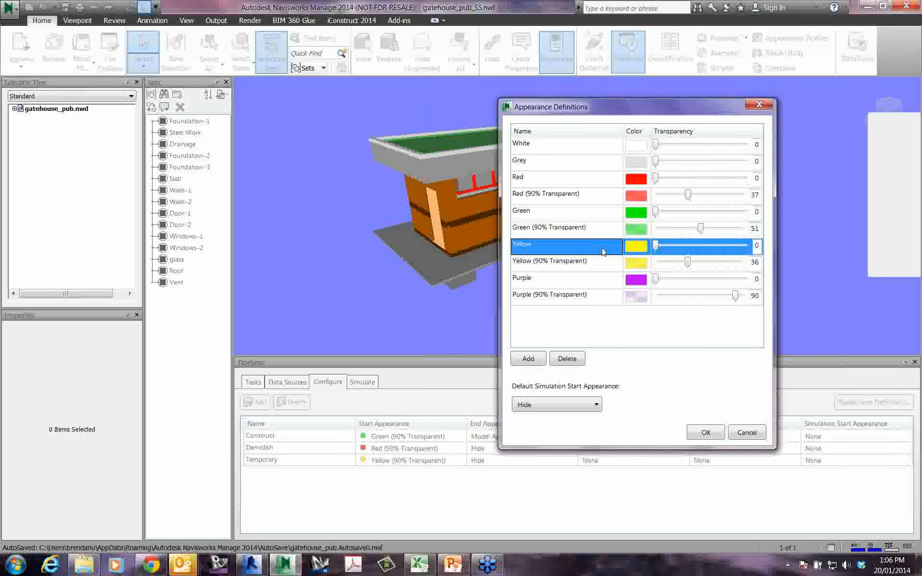
- Set the 90% Transparent definitions' transparency to 33 for green, 32 for red and 33 for yellow, and accept the changes
{"action": "left_click_drag", "start_coordinate": [700, 228], "coordinate": [686, 263]}
{"action": "left_click", "coordinate": [688, 195]}
{"action": "left_click_drag", "start_coordinate": [688, 196], "coordinate": [684, 196]}
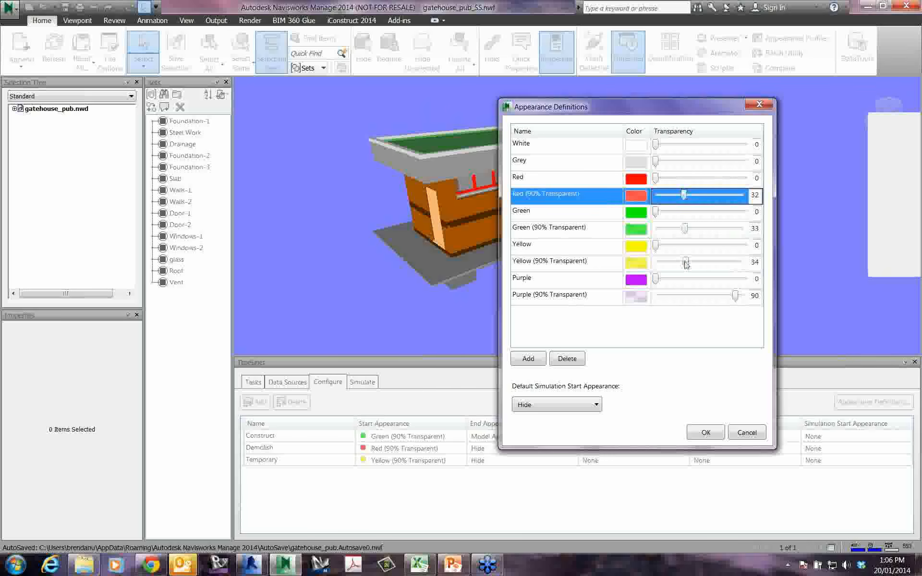
{"action": "left_click_drag", "start_coordinate": [686, 264], "coordinate": [684, 263]}
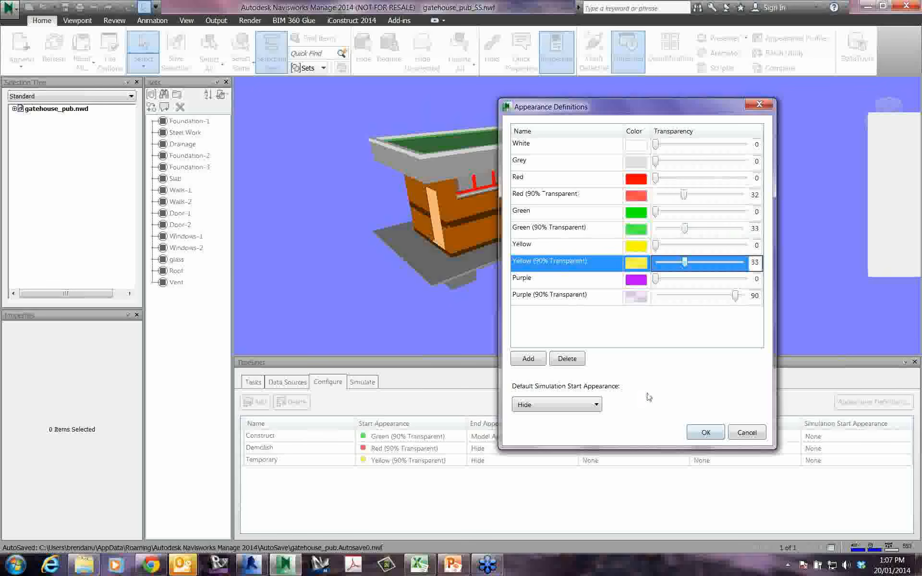
{"action": "left_click", "coordinate": [707, 432]}
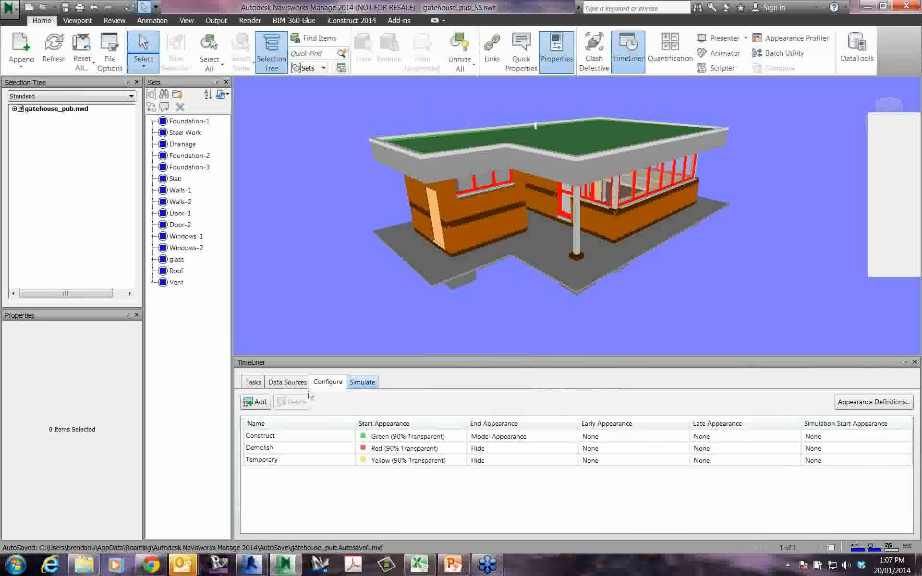
- Compare the configured task types with the task list, and examine the type choices for Steel Work and Drainage without changing them
{"action": "left_click", "coordinate": [253, 382]}
{"action": "left_click", "coordinate": [328, 382]}
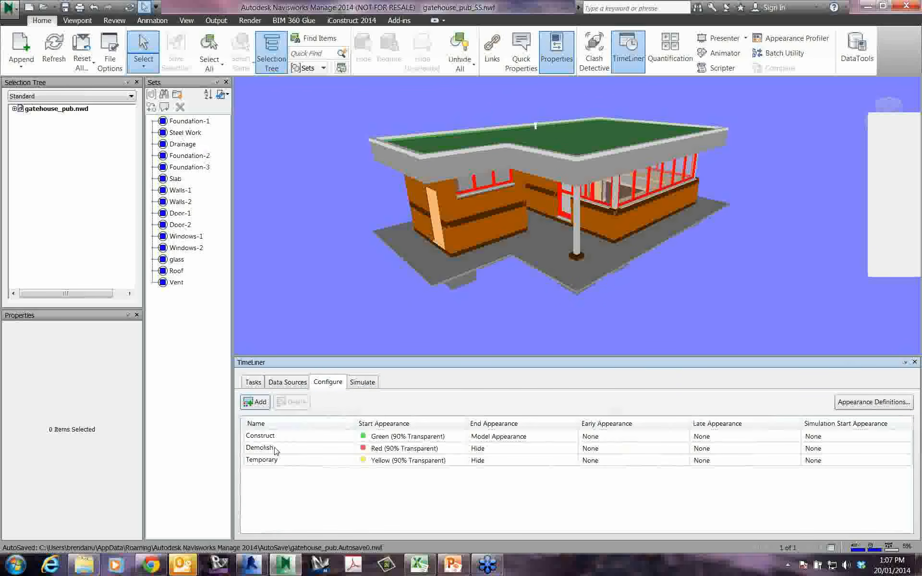
{"action": "left_click", "coordinate": [255, 382]}
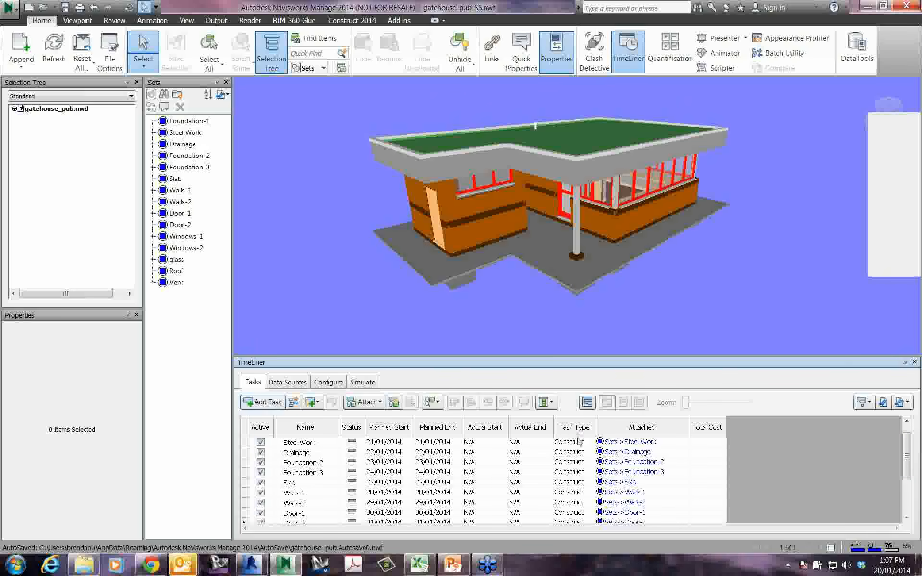
{"action": "key", "text": "ctrl"}
{"action": "left_click", "coordinate": [589, 443]}
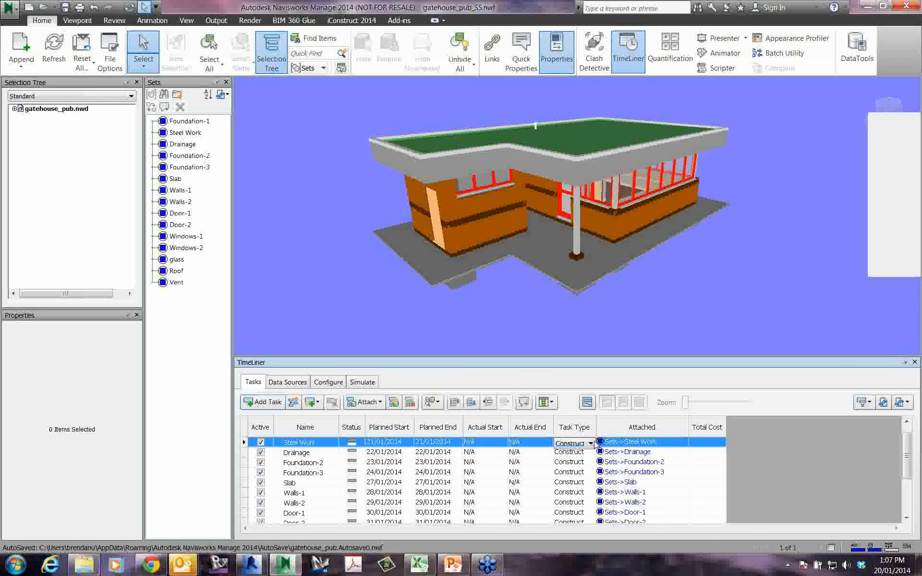
{"action": "left_click", "coordinate": [591, 443]}
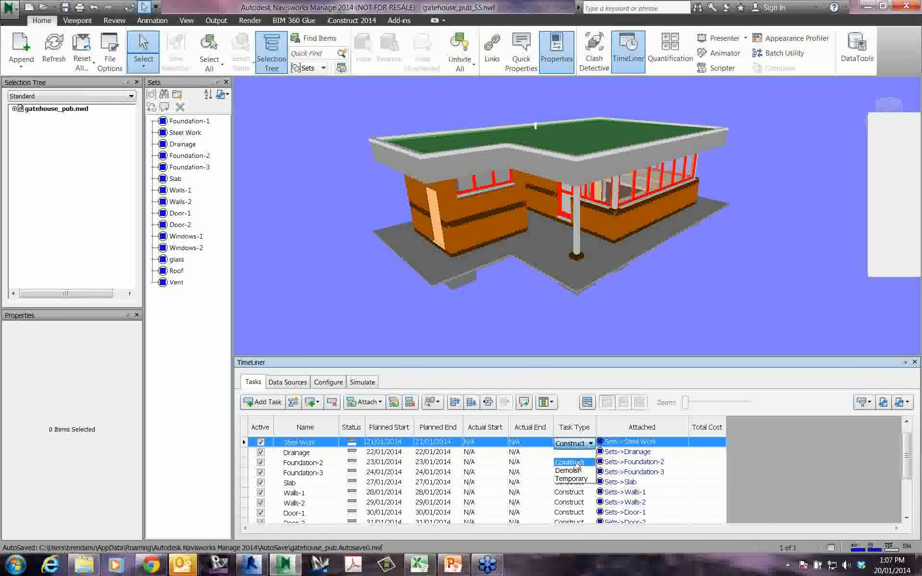
{"action": "left_click", "coordinate": [592, 444]}
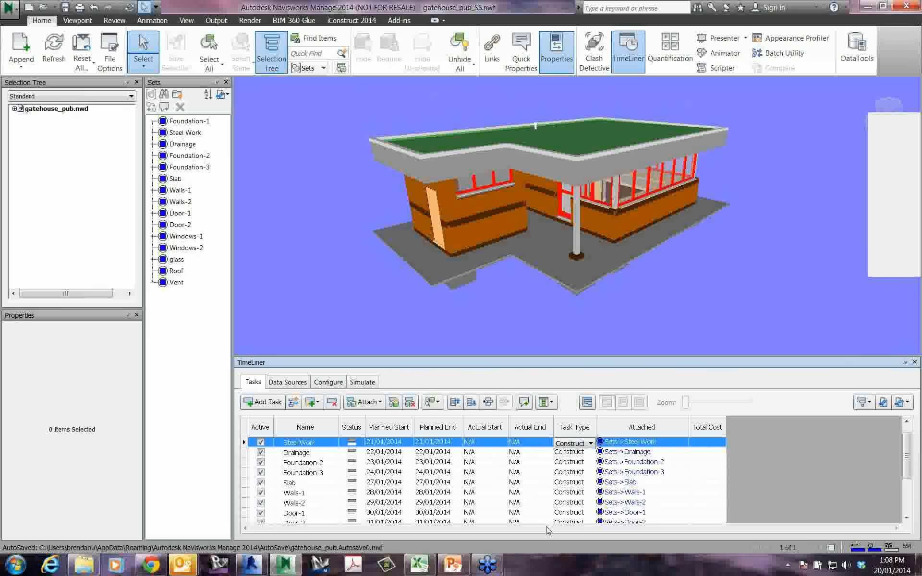
{"action": "left_click", "coordinate": [591, 453]}
{"action": "left_click", "coordinate": [591, 454]}
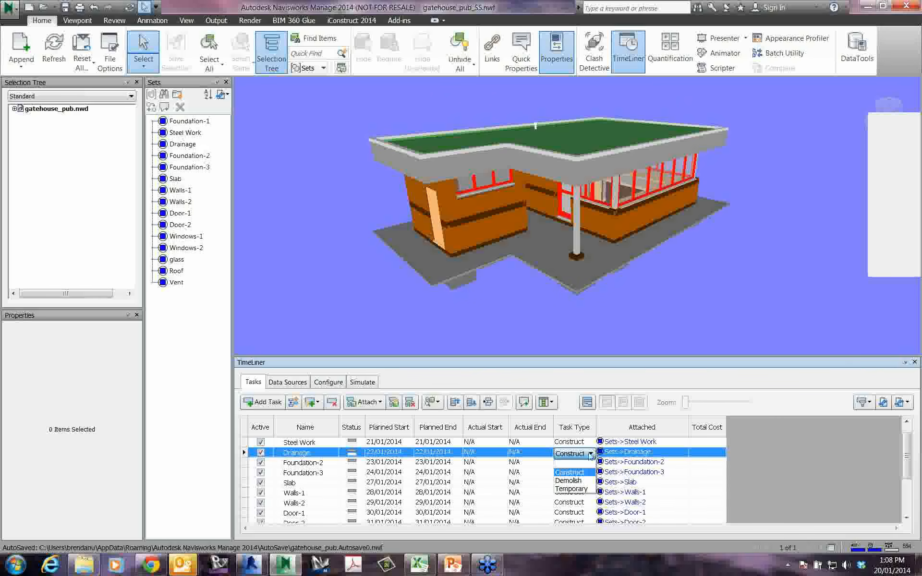
{"action": "left_click", "coordinate": [590, 454]}
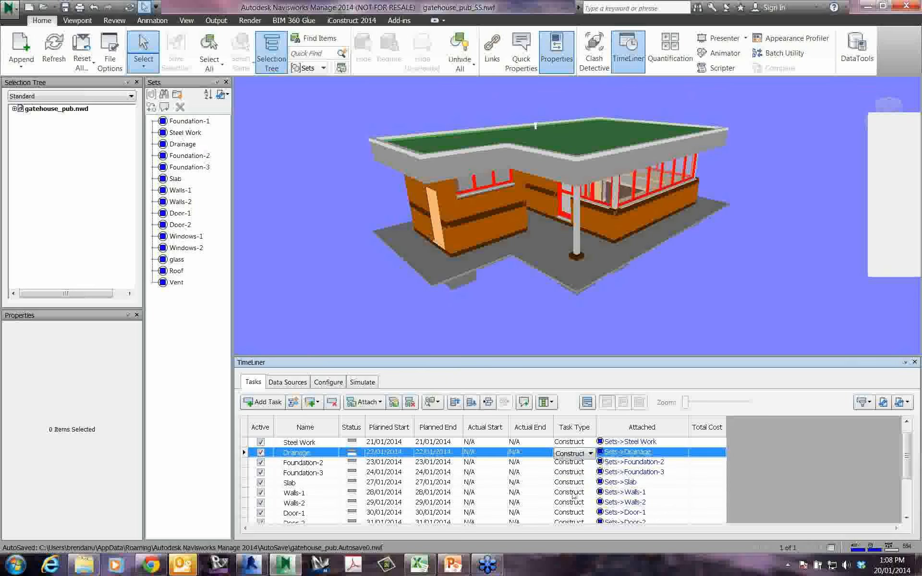
- Set the Slab task's type to Temporary and the Walls-1 task's type to Demolish
{"action": "left_click", "coordinate": [586, 484]}
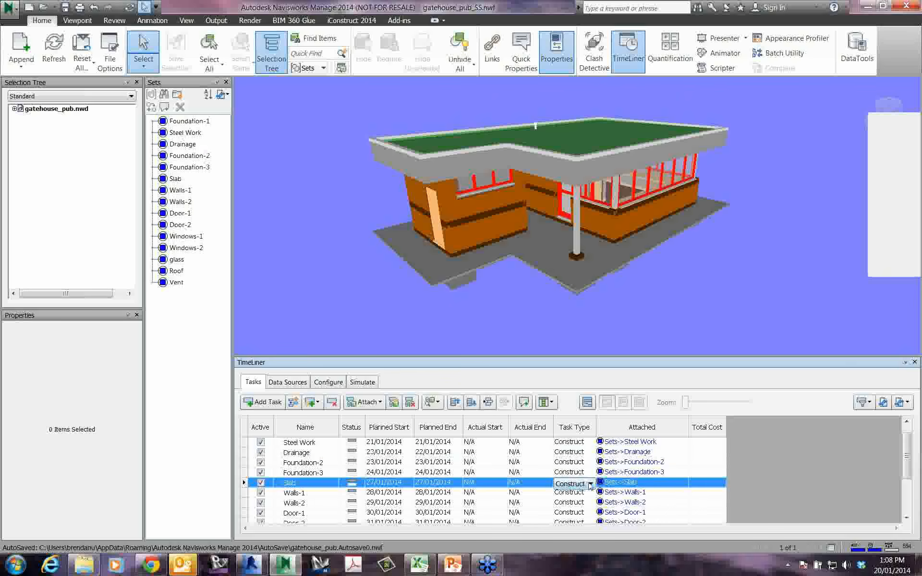
{"action": "left_click", "coordinate": [590, 484]}
{"action": "left_click", "coordinate": [571, 519]}
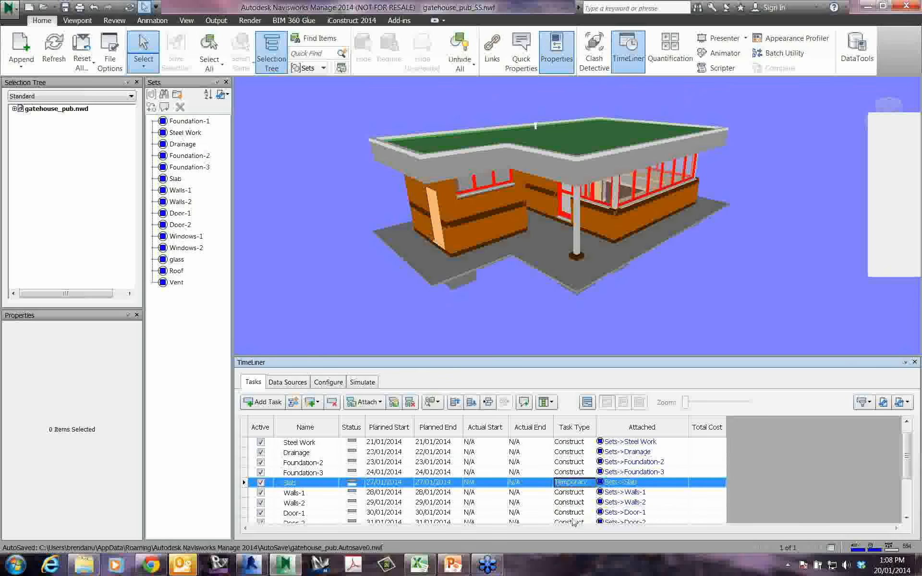
{"action": "left_click", "coordinate": [579, 493]}
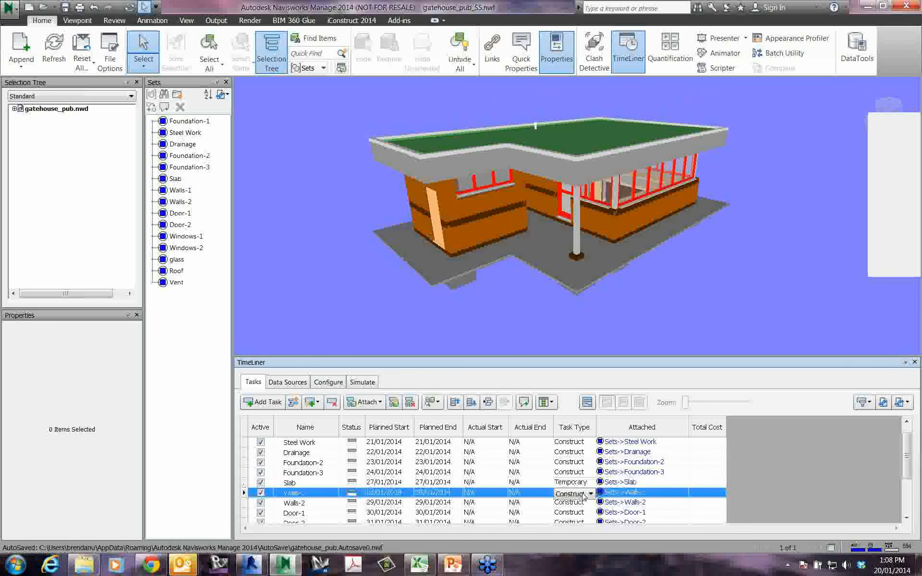
{"action": "left_click", "coordinate": [591, 494]}
{"action": "left_click", "coordinate": [568, 521]}
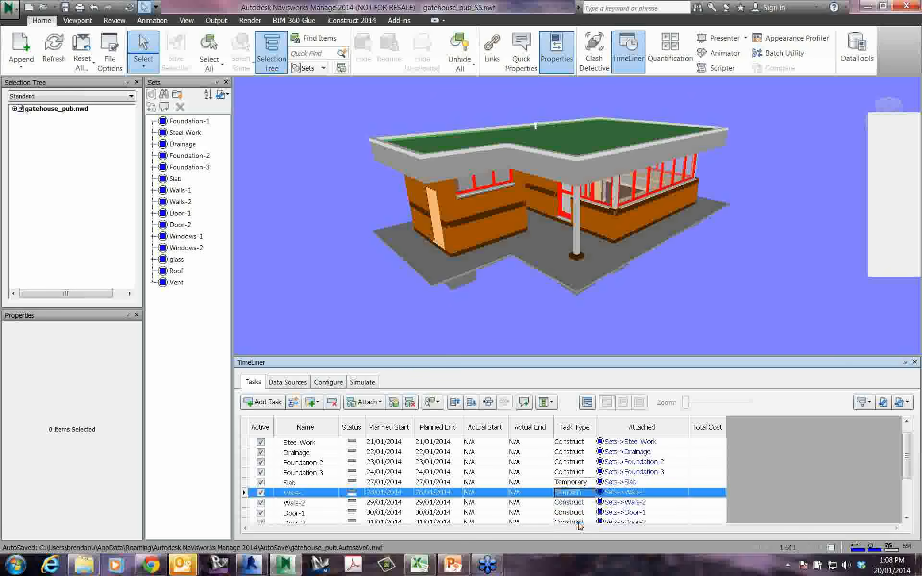
- Play the simulation to check the Temporary and Demolish tasks, pause it, and rewind to the start
{"action": "left_click", "coordinate": [364, 383]}
{"action": "left_click", "coordinate": [332, 402]}
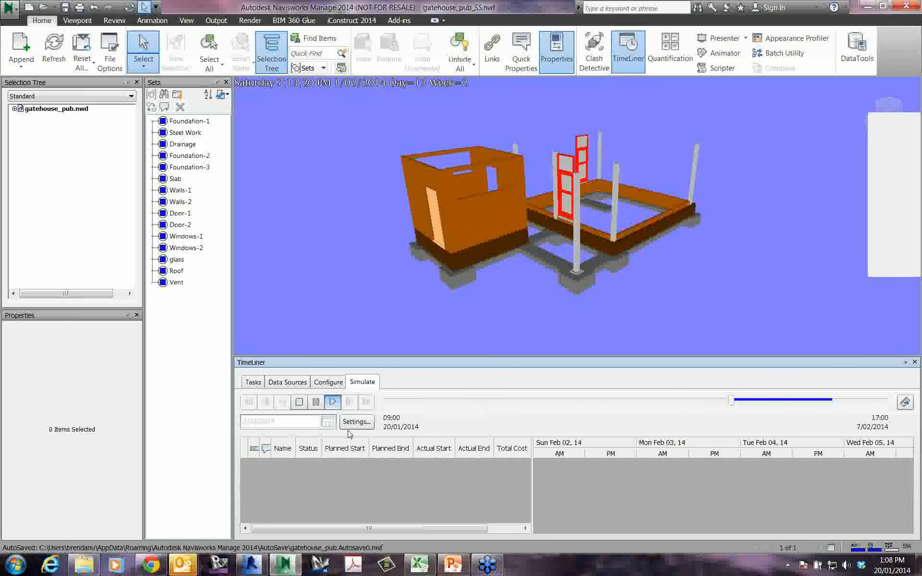
{"action": "left_click", "coordinate": [317, 403]}
{"action": "left_click", "coordinate": [249, 401]}
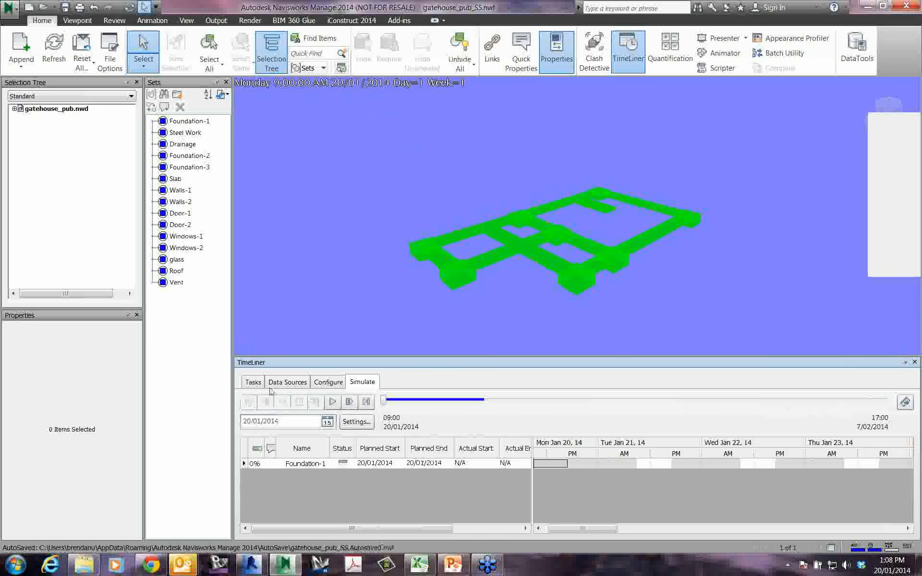
- Move the Slab task's planned end date to early February 2014 and replay the simulation through to its end
{"action": "left_click", "coordinate": [255, 383]}
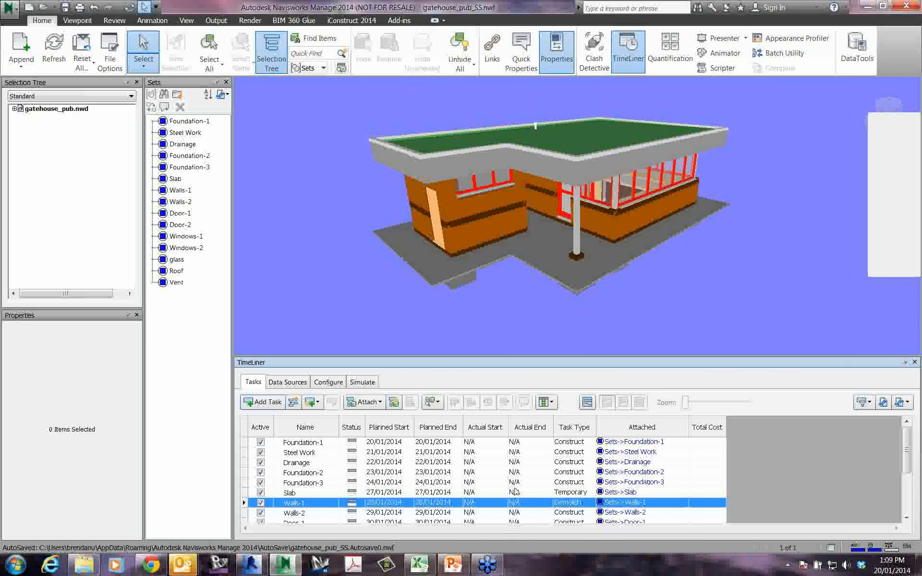
{"action": "left_click", "coordinate": [453, 494]}
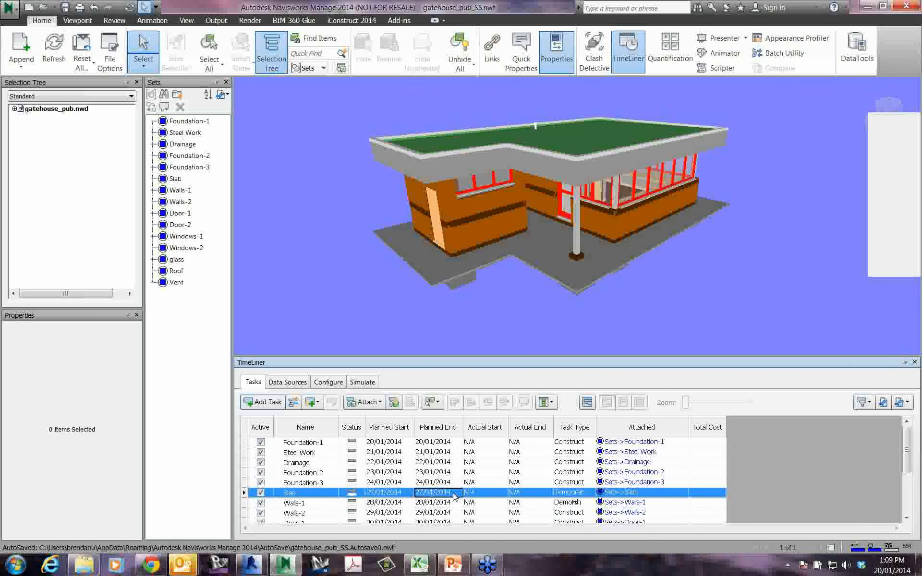
{"action": "left_click", "coordinate": [454, 494]}
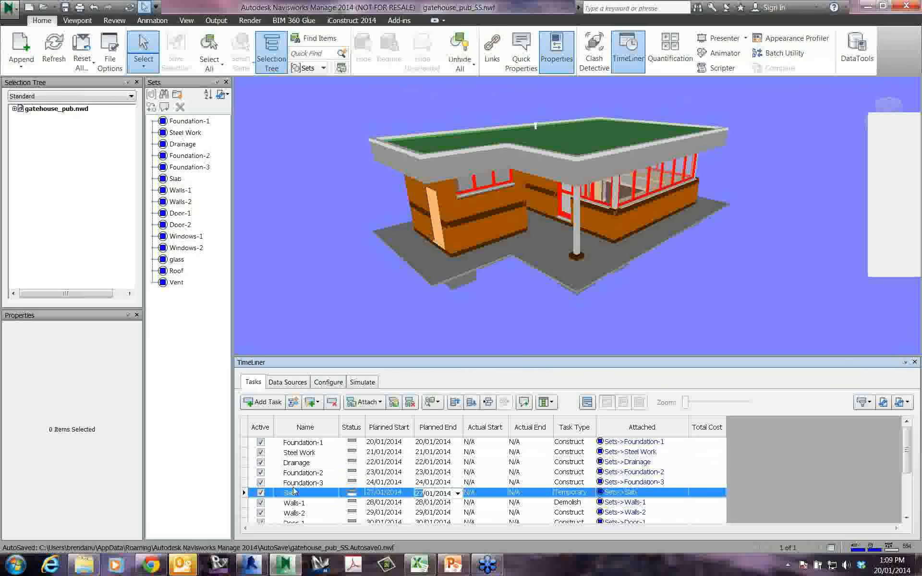
{"action": "left_click", "coordinate": [458, 494]}
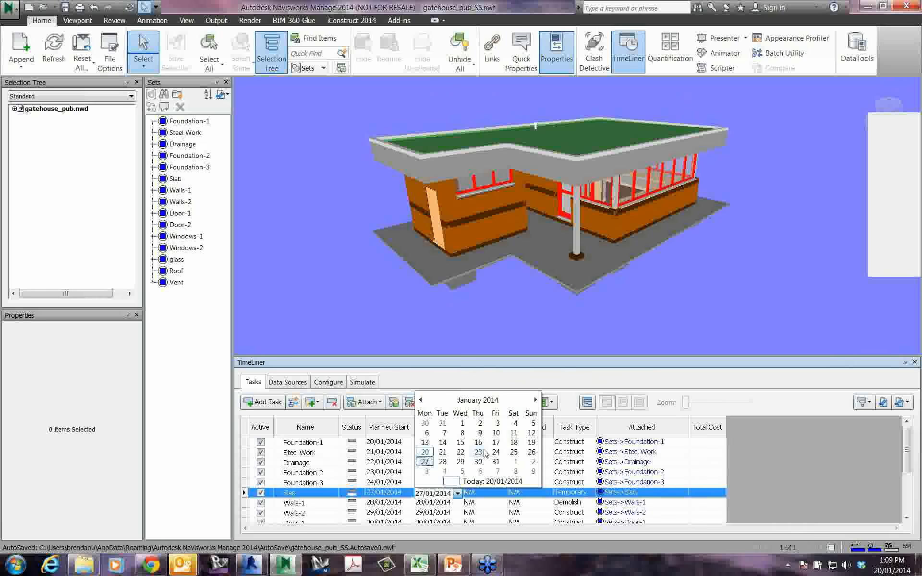
{"action": "left_click", "coordinate": [535, 400]}
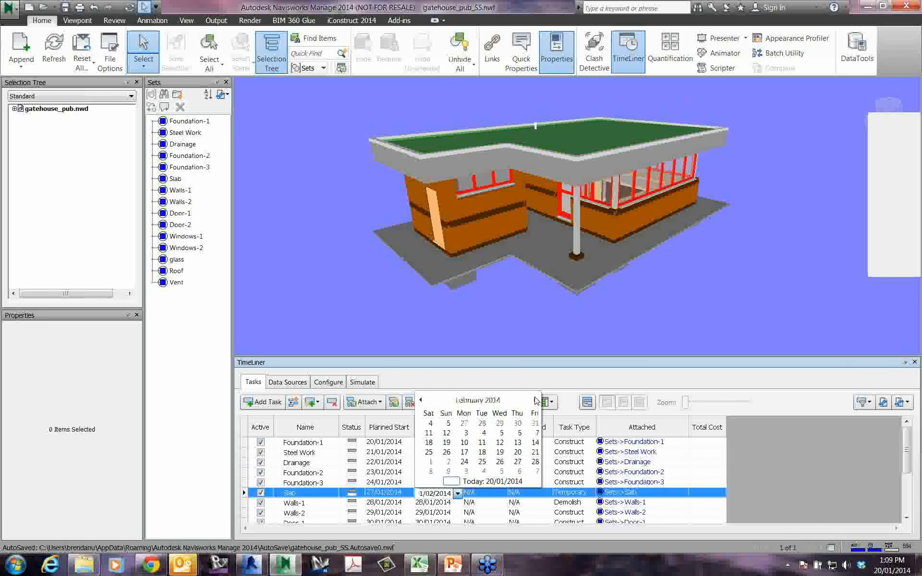
{"action": "left_click", "coordinate": [427, 434]}
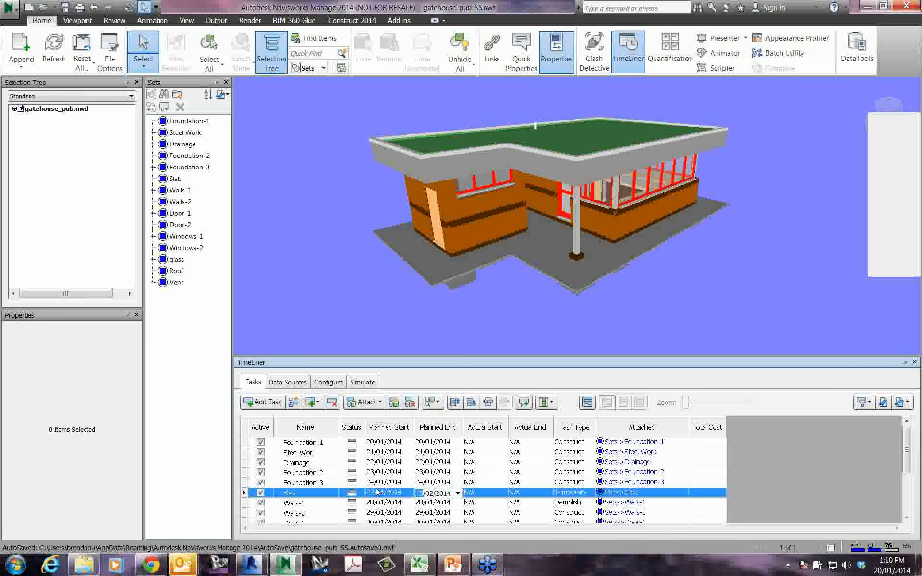
{"action": "left_click", "coordinate": [363, 382]}
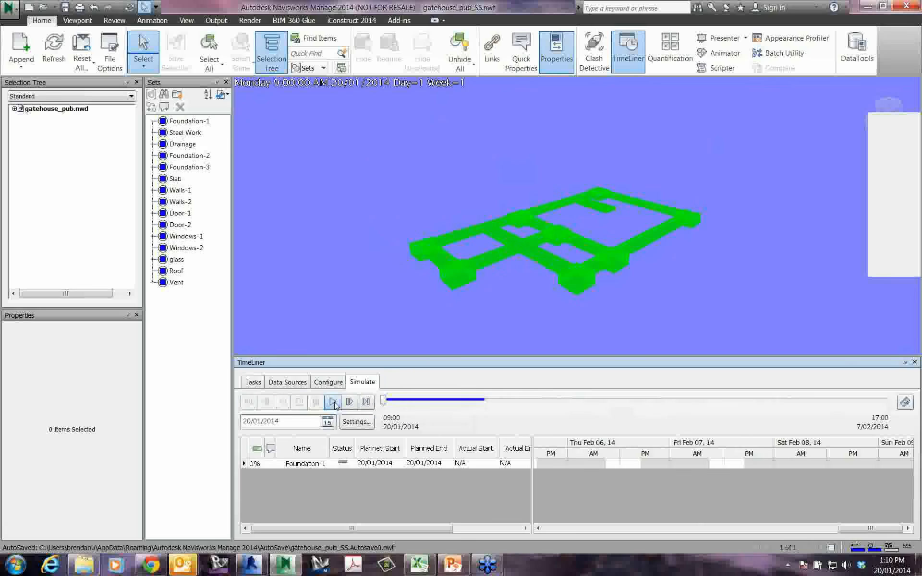
{"action": "left_click", "coordinate": [335, 405]}
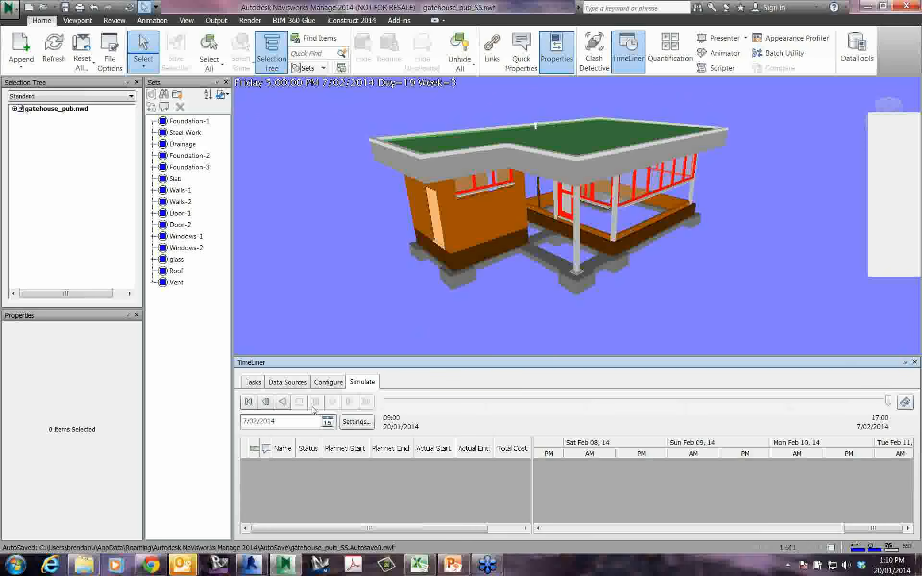
- Set the Slab task's planned end date to 27/01/2014 and its task type to Construct
{"action": "left_click", "coordinate": [254, 383]}
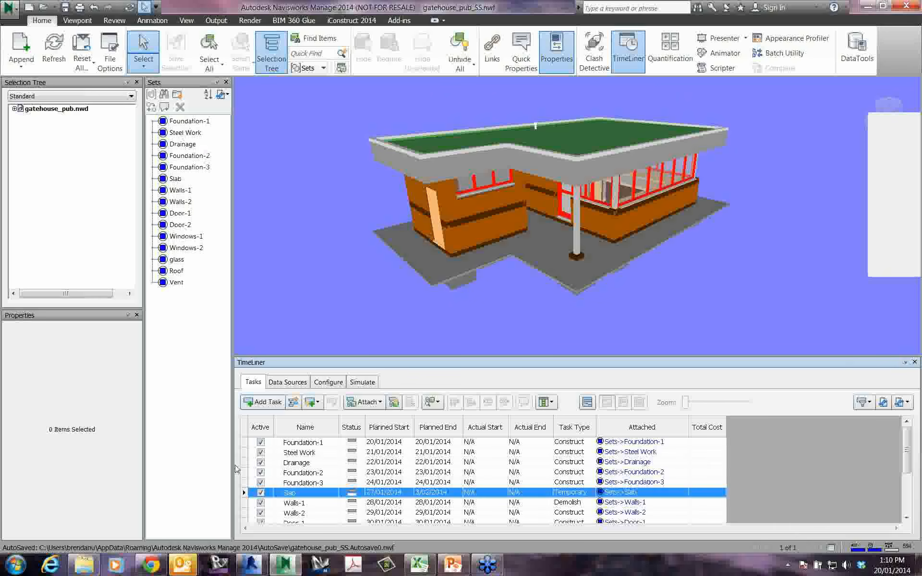
{"action": "mouse_move", "coordinate": [364, 194]}
{"action": "middle_mouse_down", "text": "shift"}
{"action": "mouse_move", "coordinate": [441, 199]}
{"action": "mouse_move", "coordinate": [363, 184]}
{"action": "middle_mouse_up", "text": "shift"}
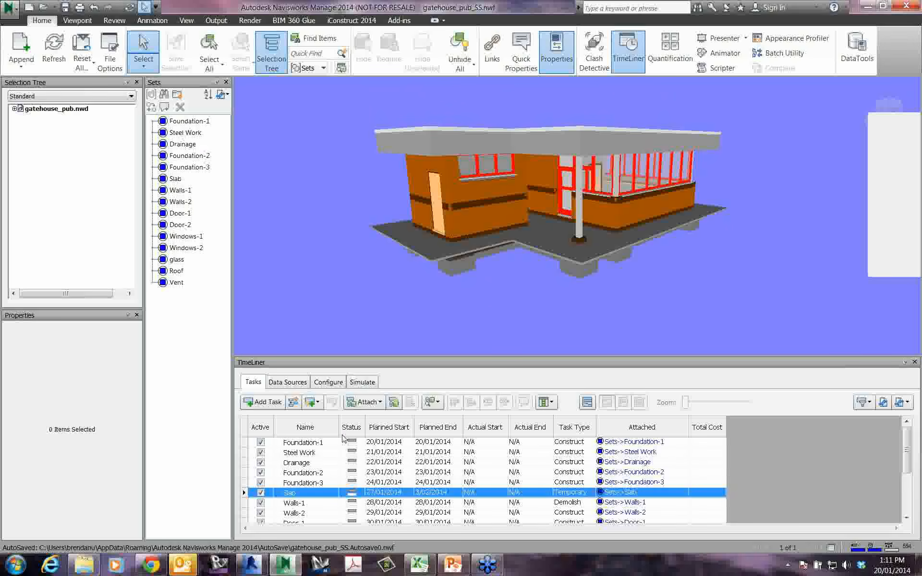
{"action": "left_click", "coordinate": [458, 495]}
{"action": "left_click", "coordinate": [458, 493]}
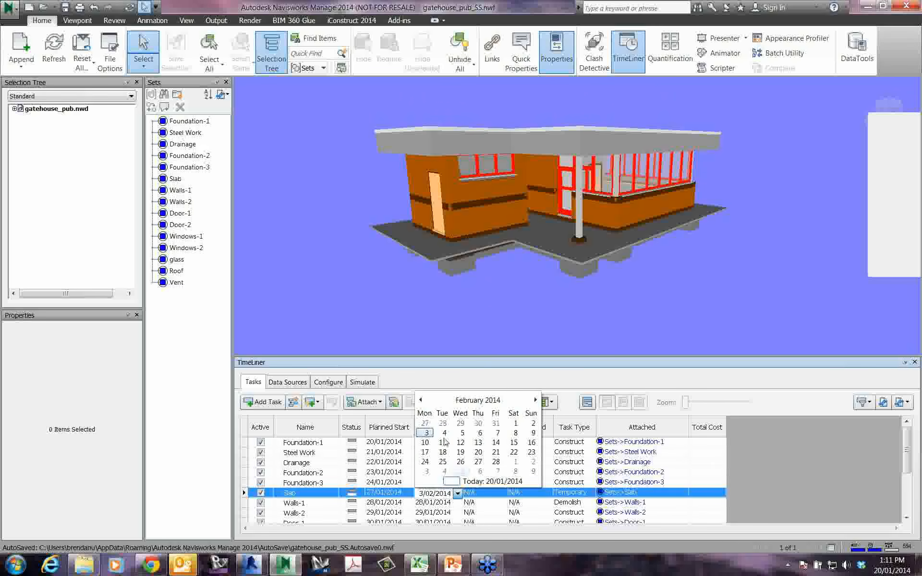
{"action": "left_click", "coordinate": [421, 400]}
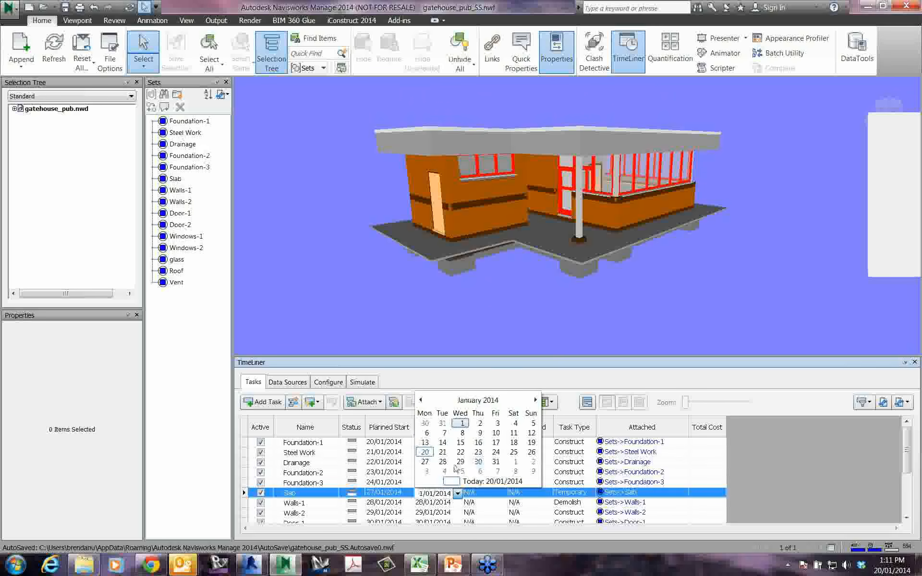
{"action": "left_click", "coordinate": [425, 462]}
{"action": "left_click", "coordinate": [427, 368]}
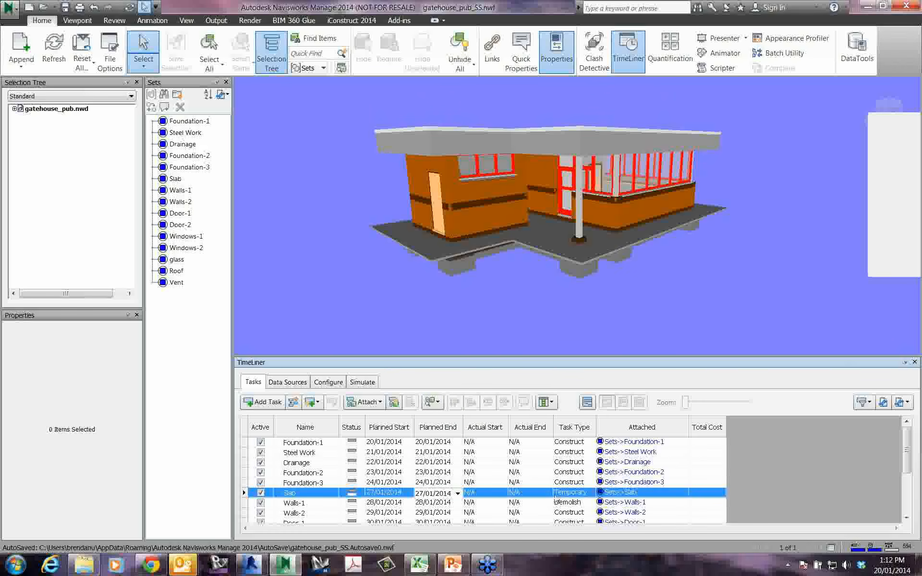
{"action": "left_click", "coordinate": [590, 495]}
{"action": "left_click", "coordinate": [591, 494]}
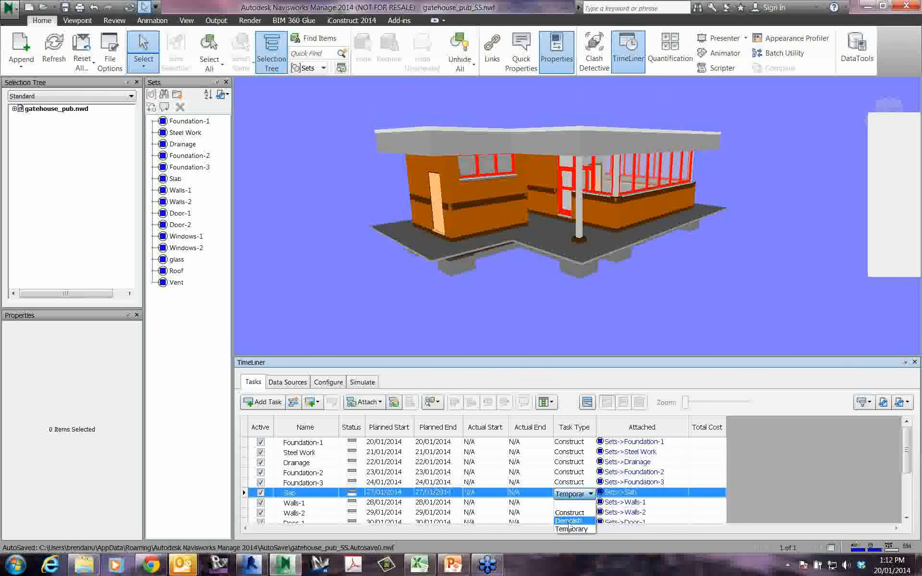
{"action": "left_click", "coordinate": [585, 503]}
- Examine the task type choices for Walls-1 without changing its type
{"action": "scroll", "coordinate": [571, 490], "scroll_direction": "down", "scroll_amount": 1}
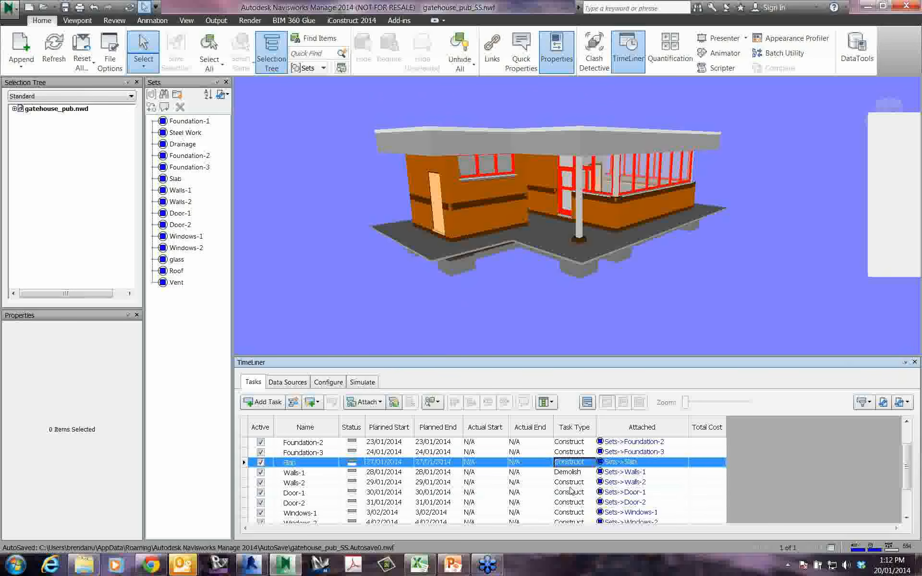
{"action": "left_click", "coordinate": [583, 474]}
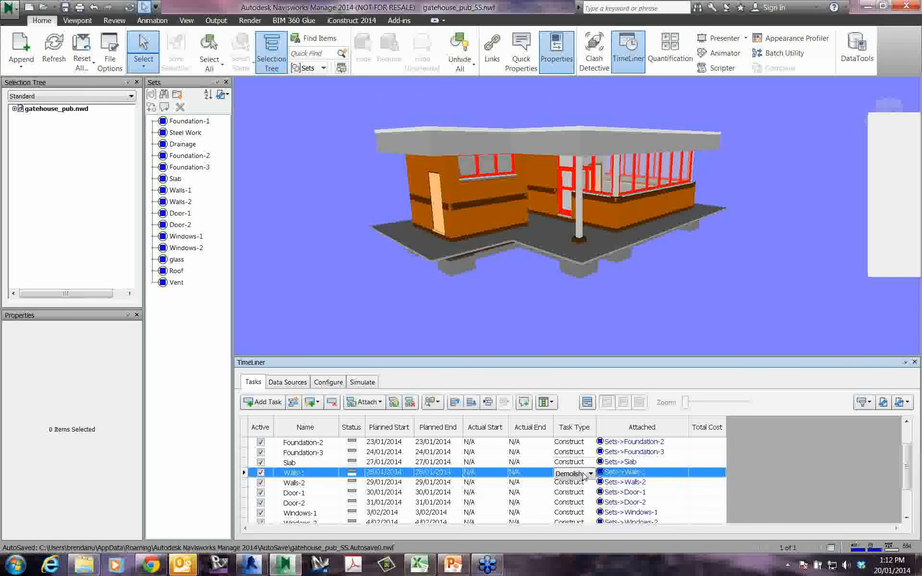
{"action": "left_click", "coordinate": [590, 474]}
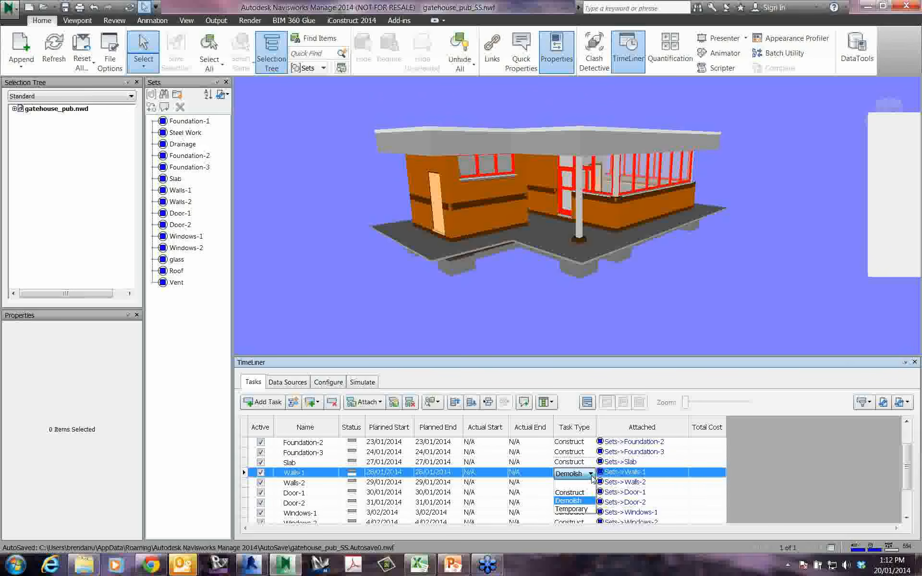
{"action": "left_click", "coordinate": [592, 476]}
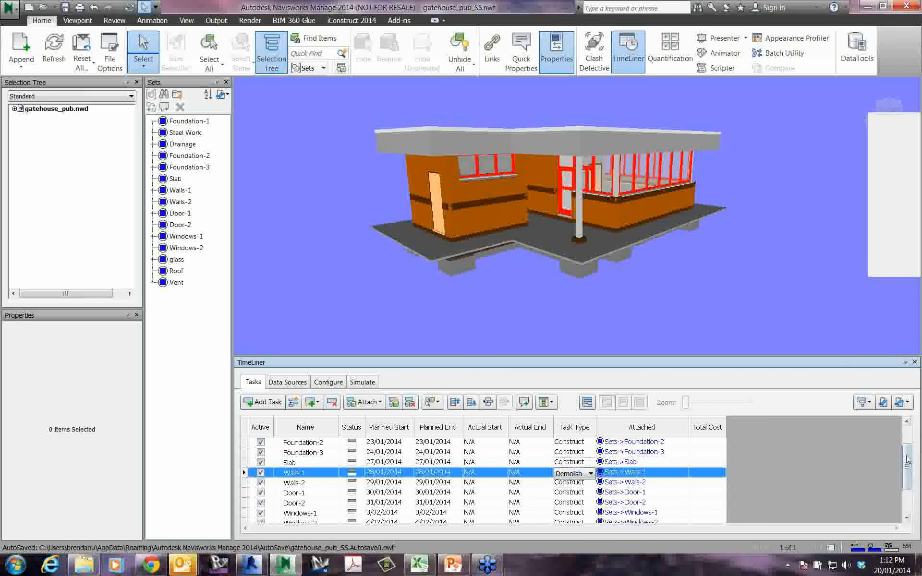
{"action": "scroll", "coordinate": [909, 462], "scroll_direction": "up", "scroll_amount": 1}
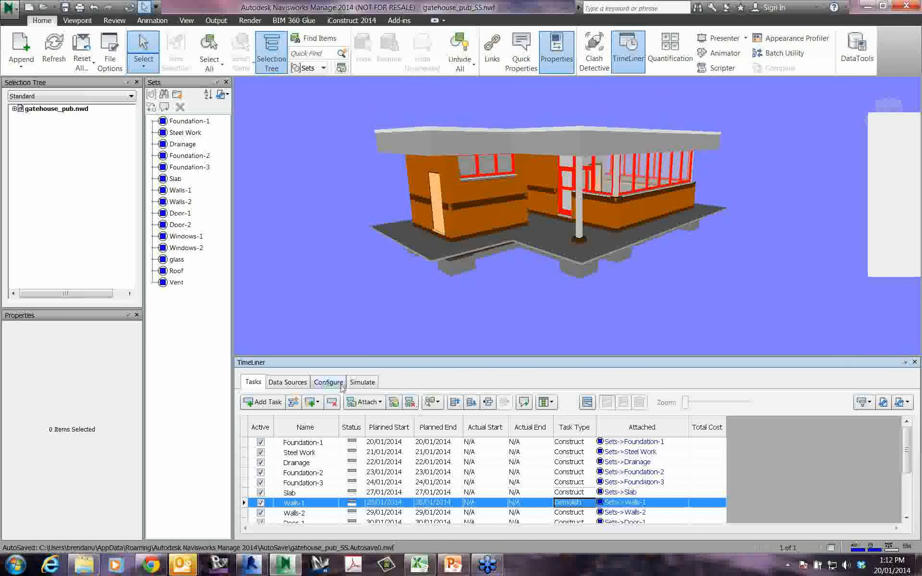
- Play the simulation through to its end to check the Slab as a Construct task and Walls-1 as Demolish
{"action": "left_click", "coordinate": [362, 381]}
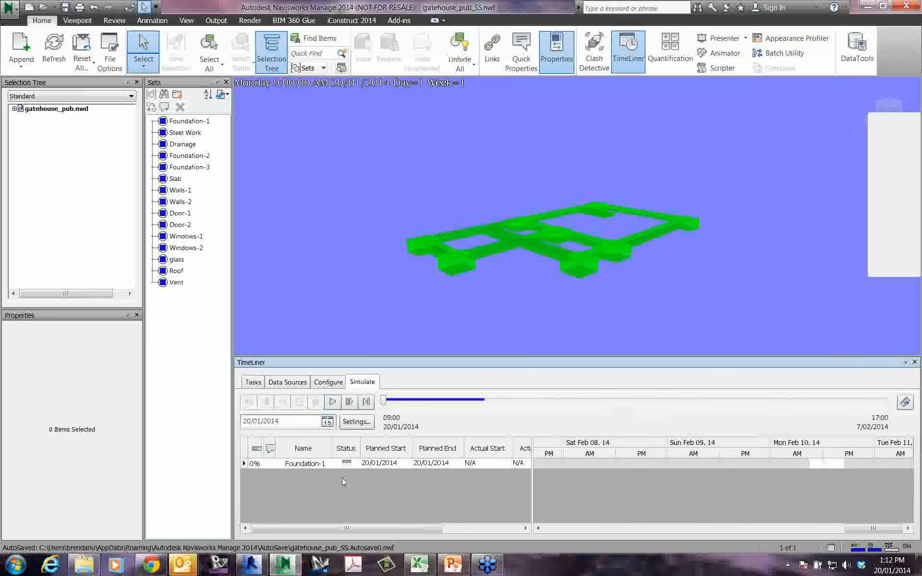
{"action": "left_click", "coordinate": [332, 402]}
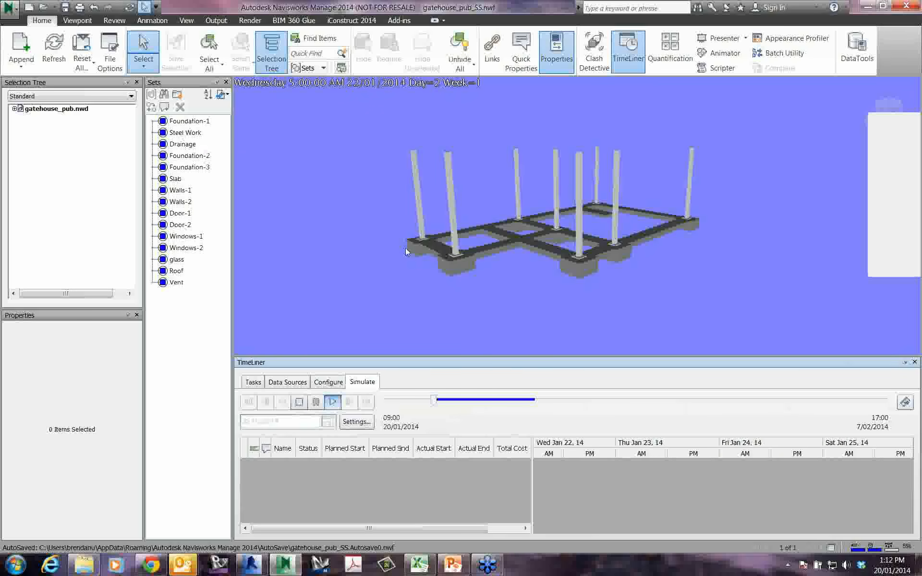
{"action": "middle_click_drag", "start_coordinate": [405, 240], "coordinate": [530, 280], "text": "shift"}
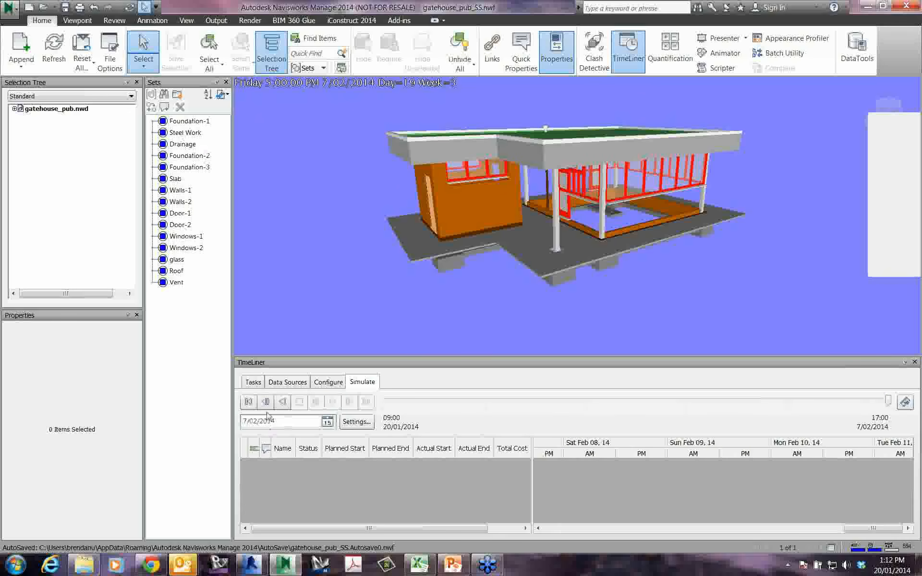
- Set the Walls-1 task's type to Construct
{"action": "left_click", "coordinate": [253, 383]}
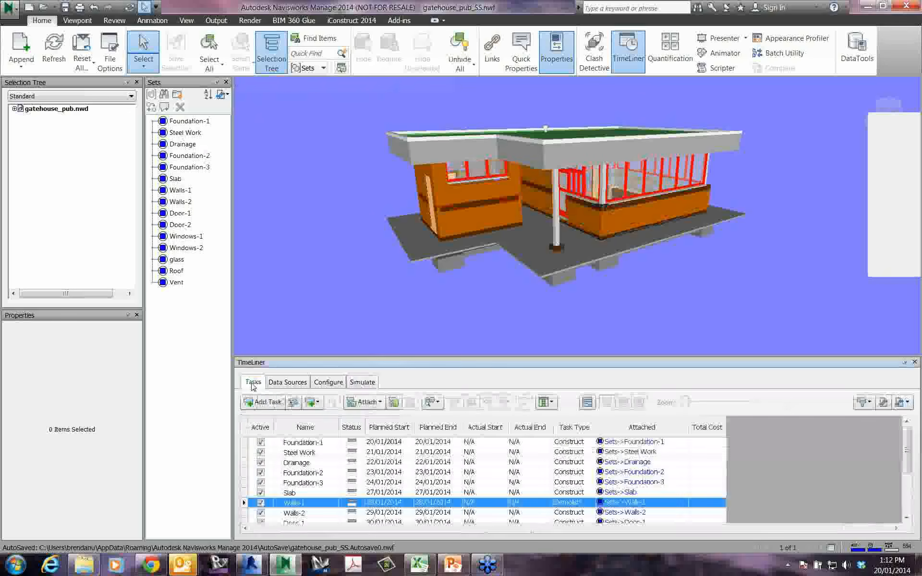
{"action": "left_click", "coordinate": [569, 502]}
{"action": "left_click", "coordinate": [593, 502]}
{"action": "left_click", "coordinate": [570, 508]}
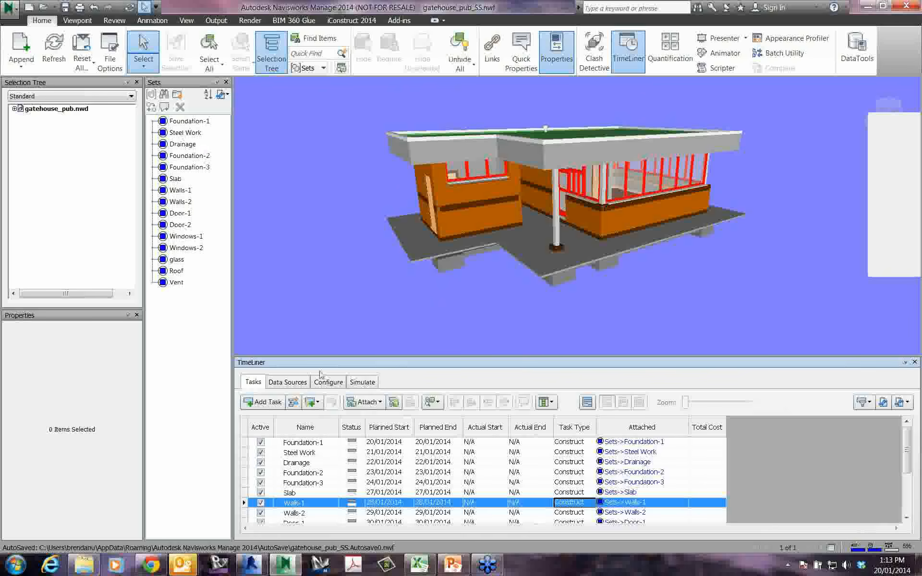
{"action": "left_click", "coordinate": [250, 381]}
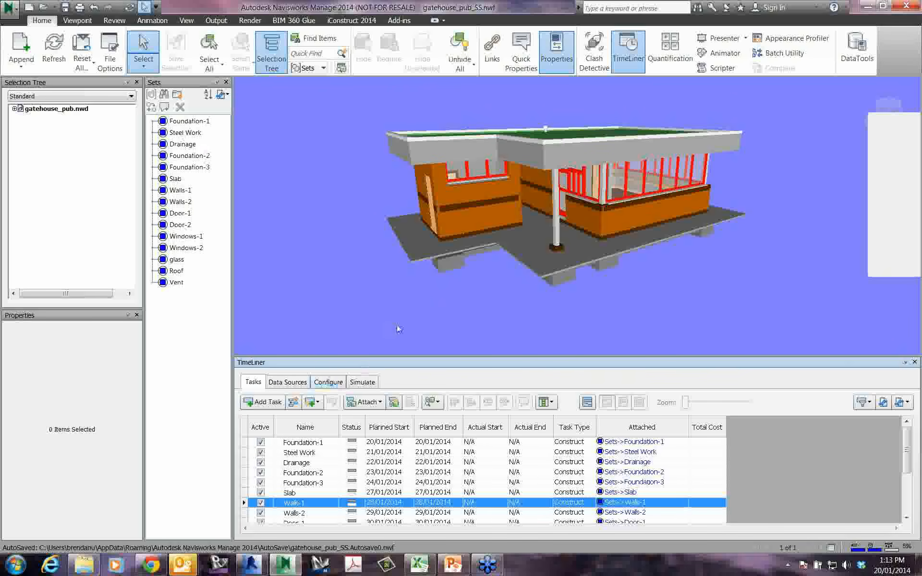
- Replay the full simulation to check Walls-1 as a Construct task and inspect the finished gatehouse
{"action": "left_click", "coordinate": [367, 383]}
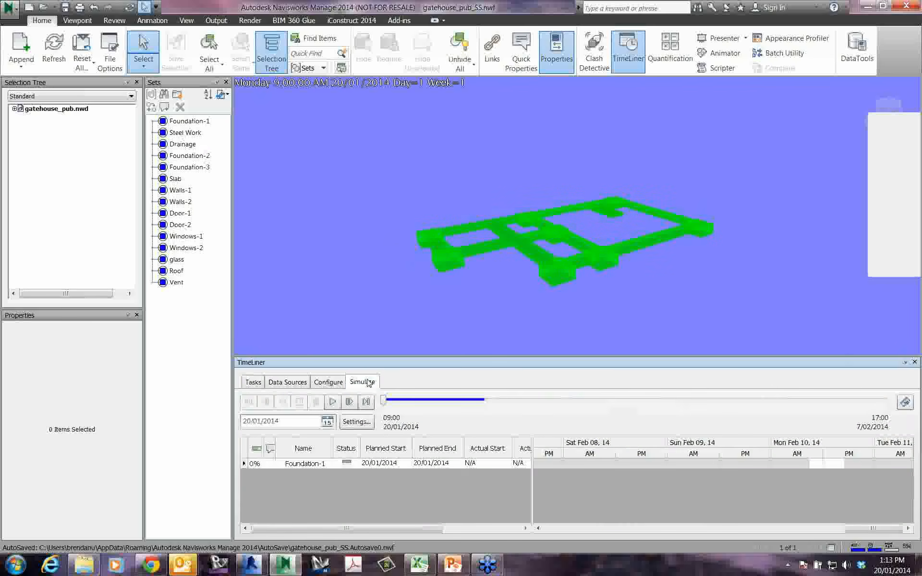
{"action": "left_click", "coordinate": [332, 401]}
{"action": "middle_click_drag", "start_coordinate": [461, 307], "coordinate": [505, 268], "text": "shift"}
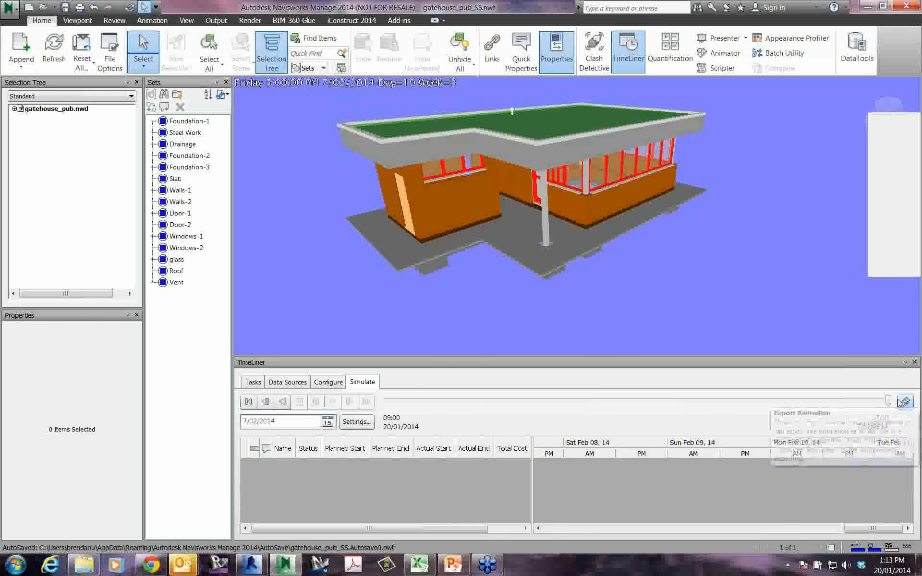
{"action": "middle_click_drag", "start_coordinate": [656, 301], "coordinate": [711, 317]}
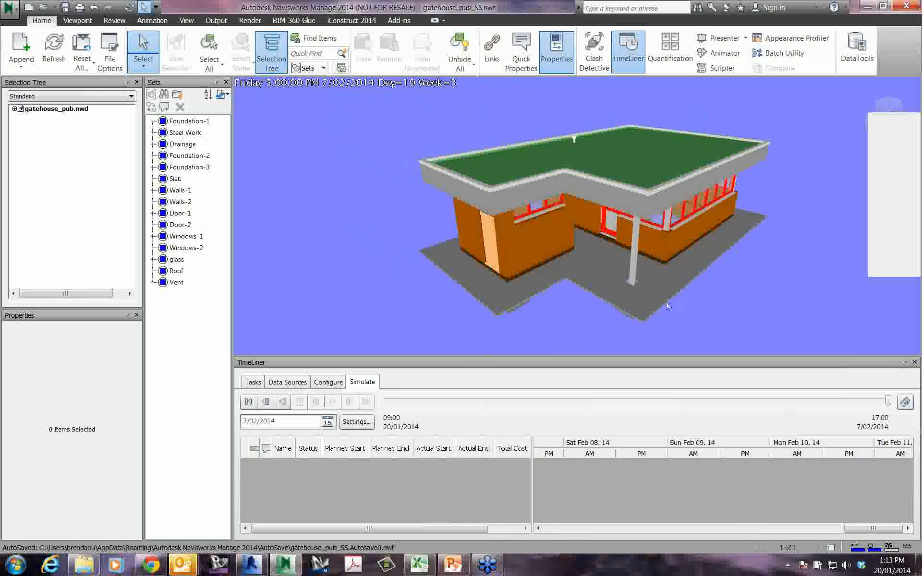
{"action": "mouse_move", "coordinate": [632, 301]}
{"action": "middle_mouse_down", "text": "shift"}
{"action": "mouse_move", "coordinate": [603, 284]}
{"action": "mouse_move", "coordinate": [544, 284]}
{"action": "mouse_move", "coordinate": [478, 250]}
{"action": "mouse_move", "coordinate": [516, 250]}
{"action": "mouse_move", "coordinate": [600, 308]}
{"action": "mouse_move", "coordinate": [552, 250]}
{"action": "mouse_move", "coordinate": [686, 264]}
{"action": "mouse_move", "coordinate": [492, 248]}
{"action": "mouse_move", "coordinate": [515, 255]}
{"action": "middle_mouse_up", "text": "shift"}
- Set the simulation's interval size to 5 percent and play the simulation with the shorter interval
{"action": "left_click", "coordinate": [365, 427]}
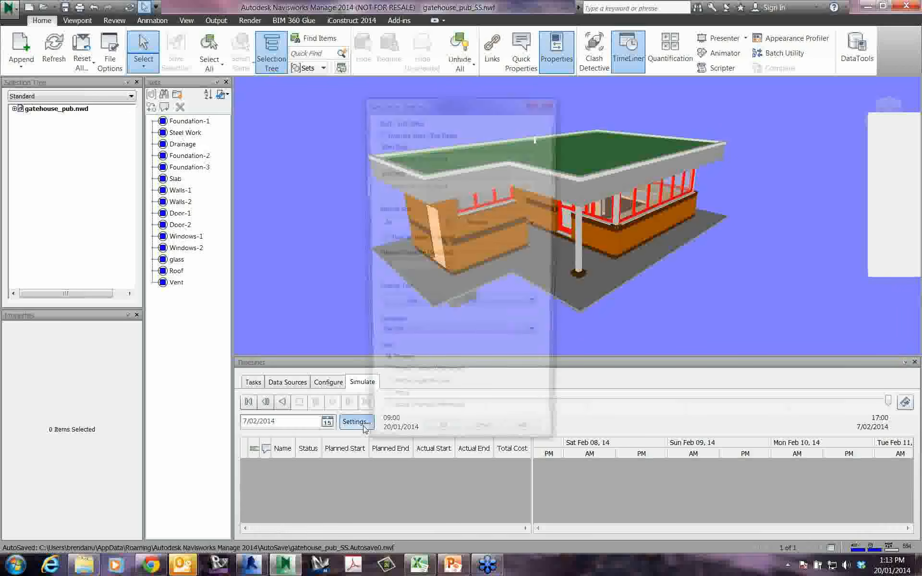
{"action": "left_click_drag", "start_coordinate": [453, 99], "coordinate": [435, 98]}
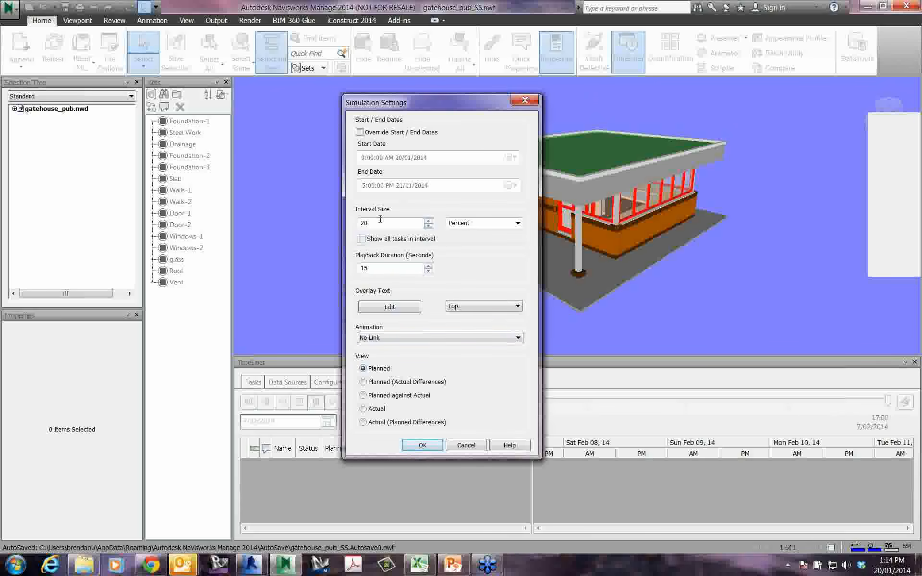
{"action": "left_click", "coordinate": [517, 224]}
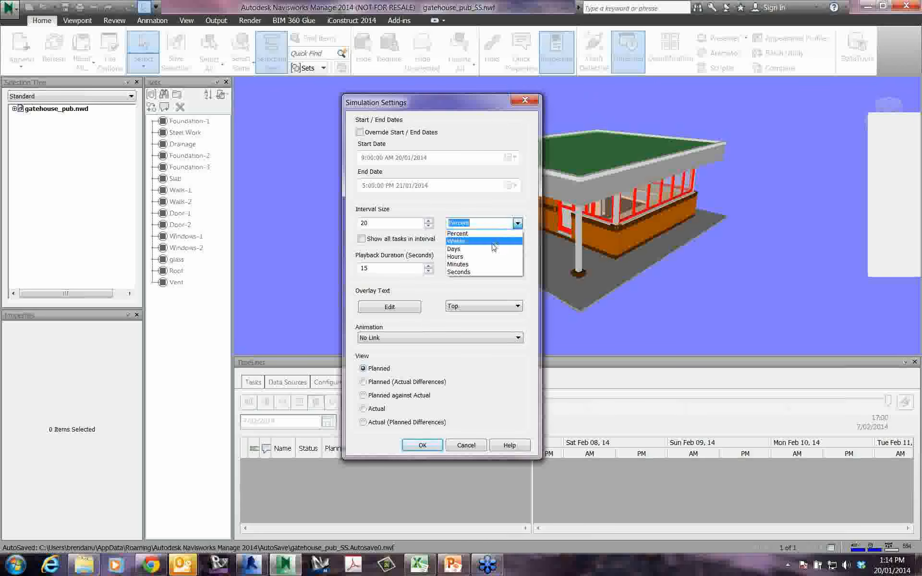
{"action": "left_click", "coordinate": [508, 233]}
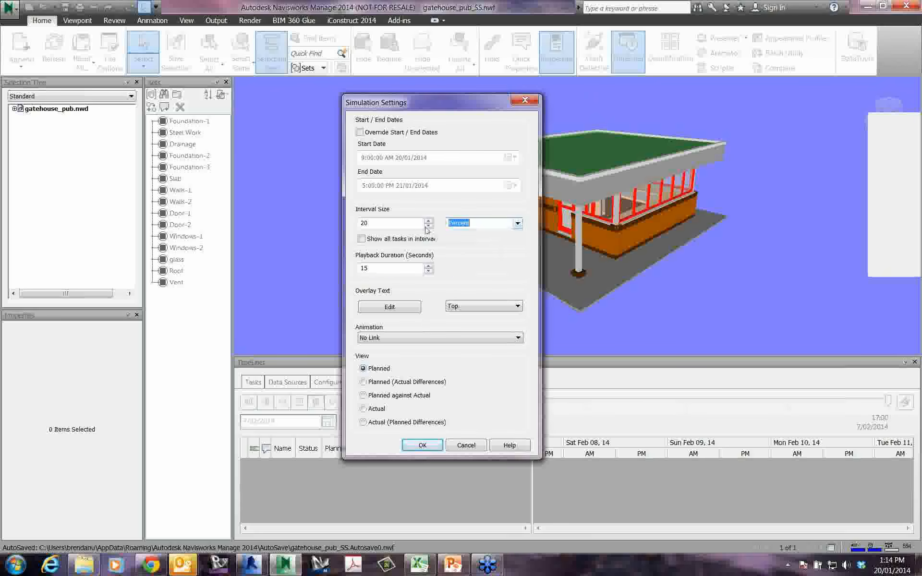
{"action": "left_click", "coordinate": [409, 226]}
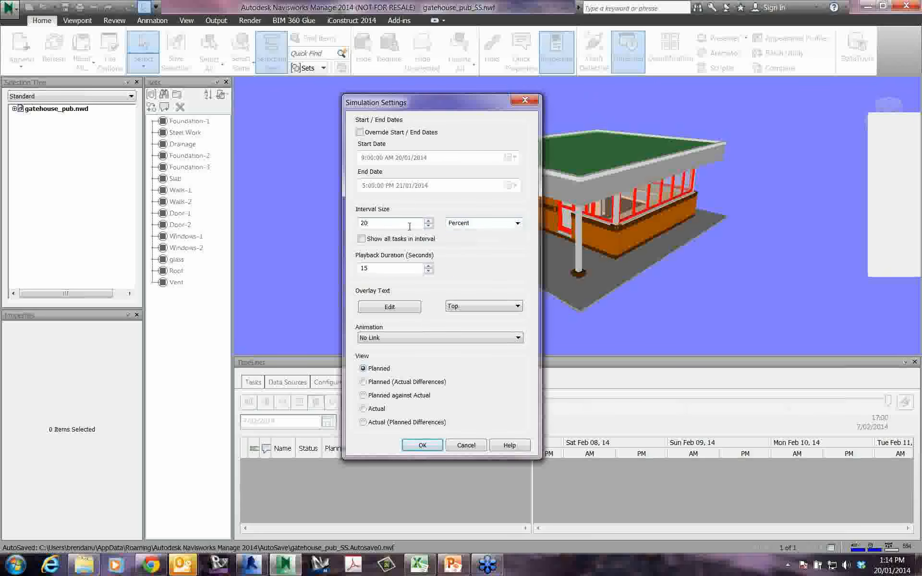
{"action": "left_click_drag", "start_coordinate": [409, 226], "coordinate": [353, 229]}
{"action": "type", "text": "5"}
{"action": "left_click_drag", "start_coordinate": [418, 107], "coordinate": [426, 110]}
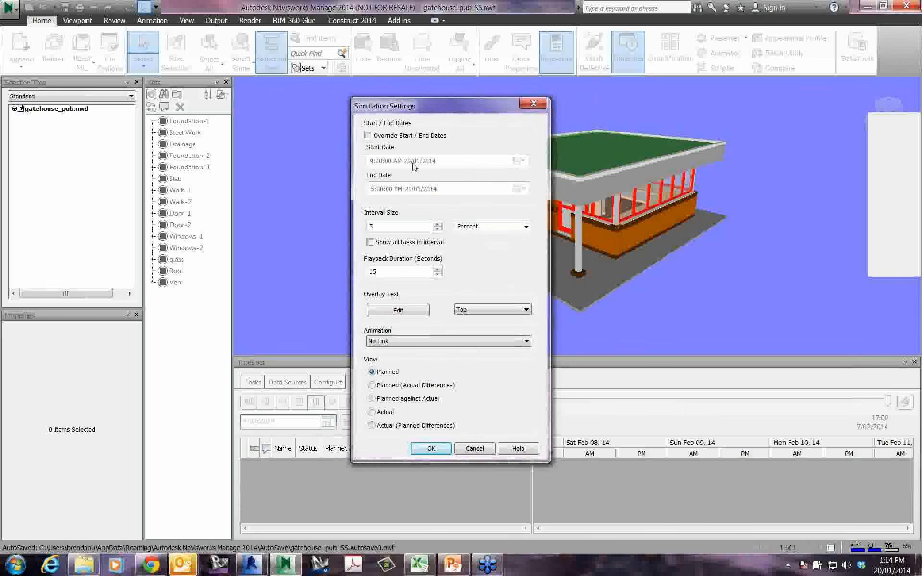
{"action": "left_click", "coordinate": [431, 449]}
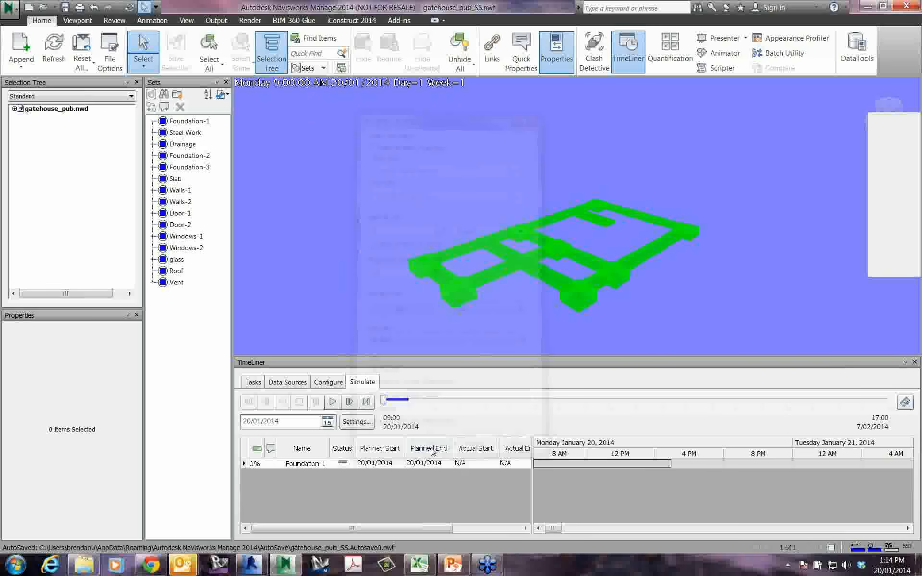
{"action": "left_click", "coordinate": [332, 401]}
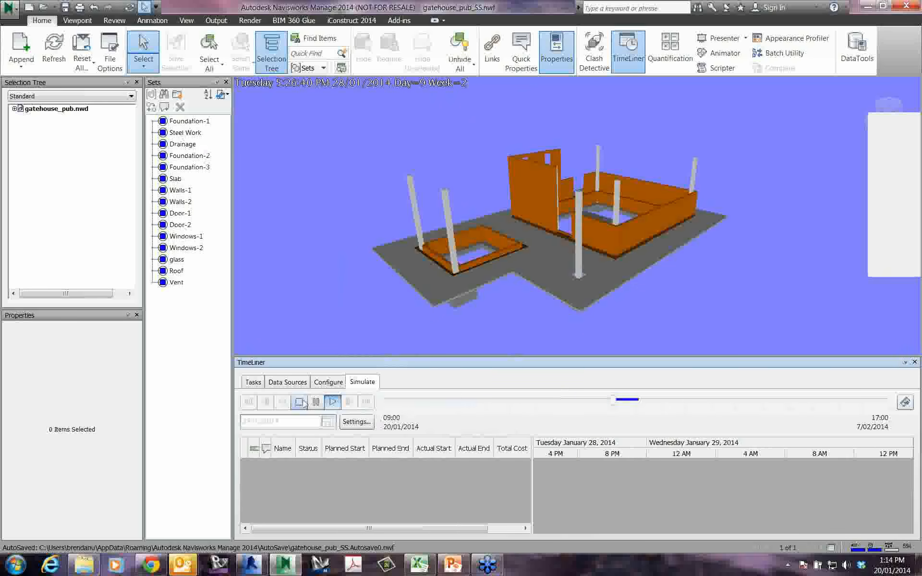
- Open the animation export settings for the simulation and review the source choices, keeping Current Animation as the source
{"action": "left_click", "coordinate": [355, 422]}
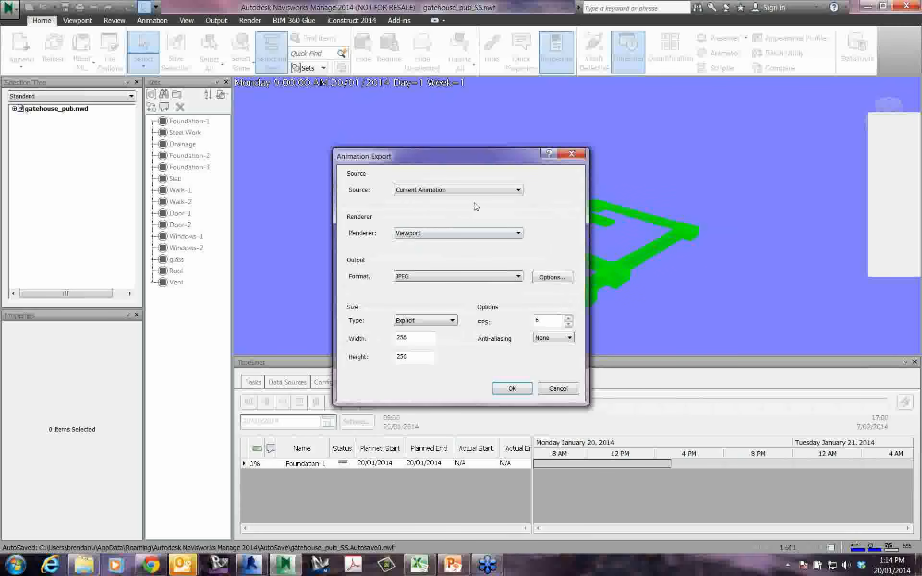
{"action": "left_click_drag", "start_coordinate": [473, 157], "coordinate": [447, 157]}
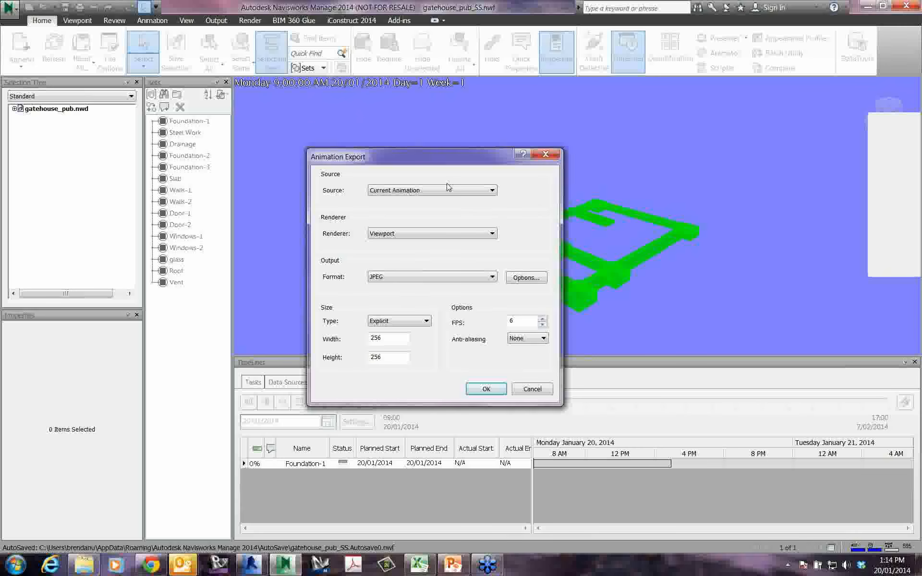
{"action": "left_click_drag", "start_coordinate": [401, 156], "coordinate": [425, 151]}
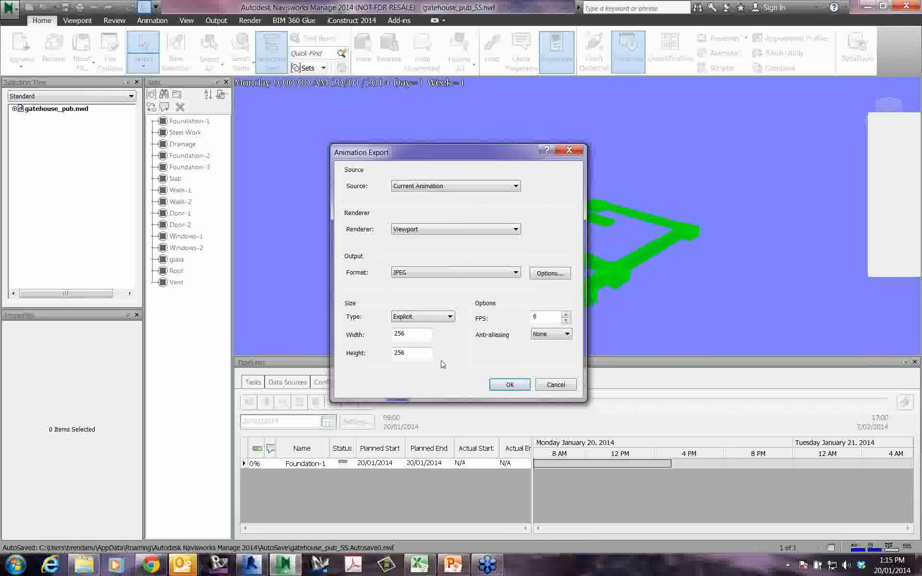
{"action": "left_click", "coordinate": [516, 187]}
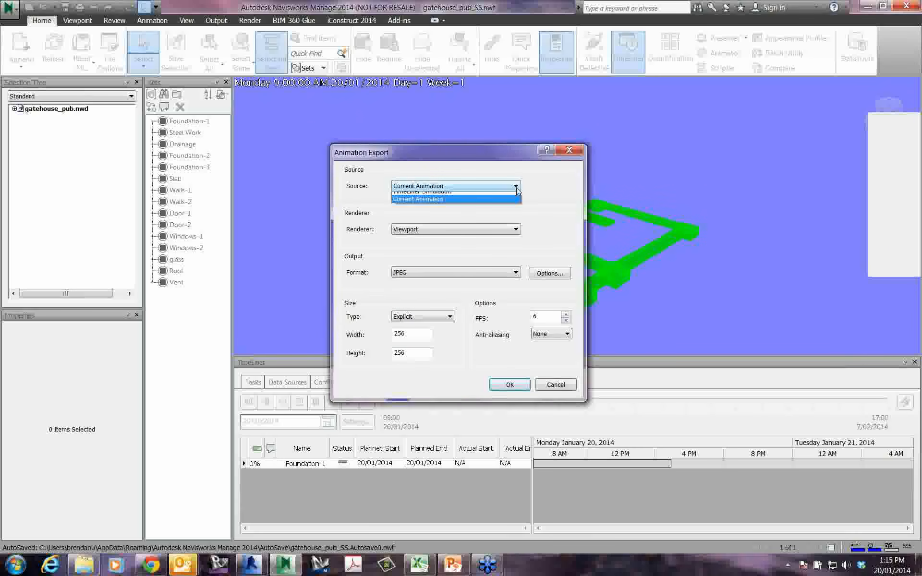
{"action": "left_click", "coordinate": [515, 199]}
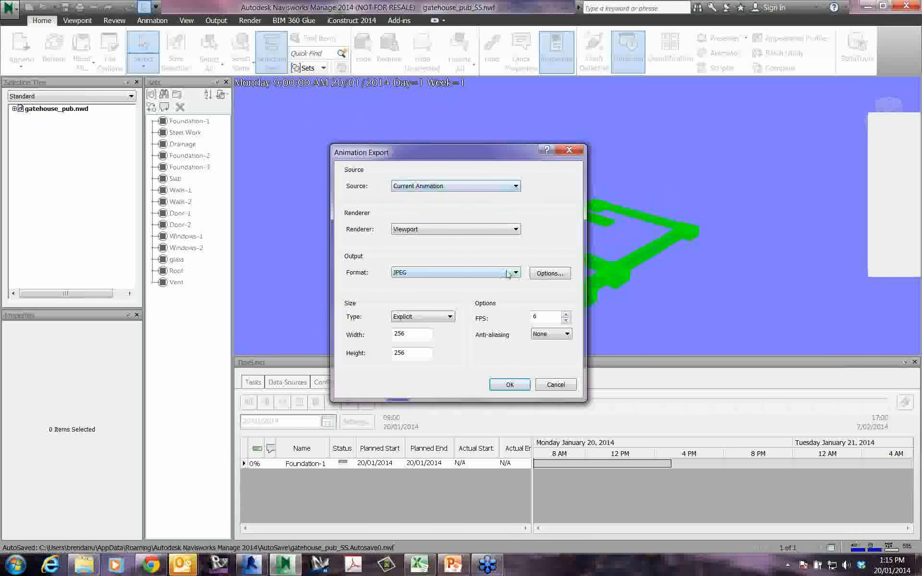
- Review the available output formats for the animation export and inspect the JPEG compression and smoothing options
{"action": "left_click", "coordinate": [508, 273]}
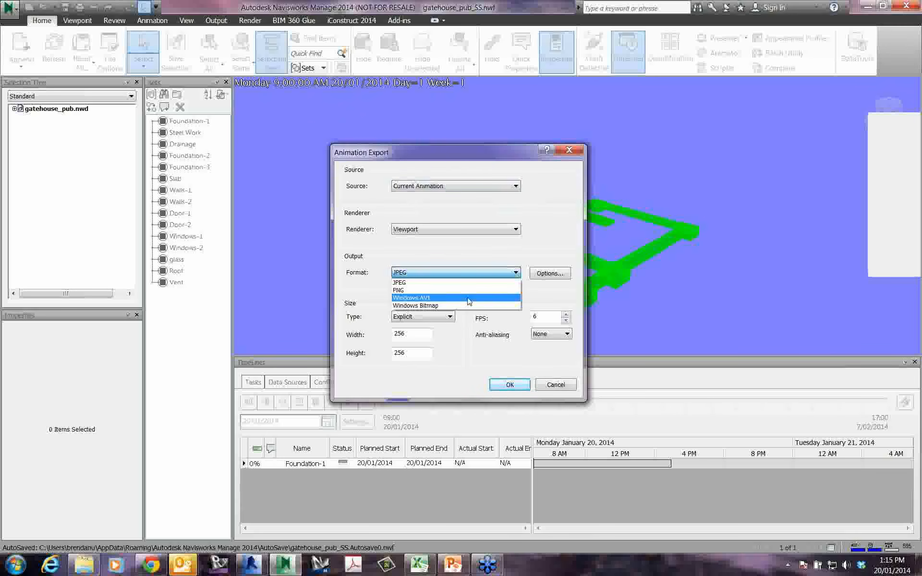
{"action": "left_click", "coordinate": [502, 274]}
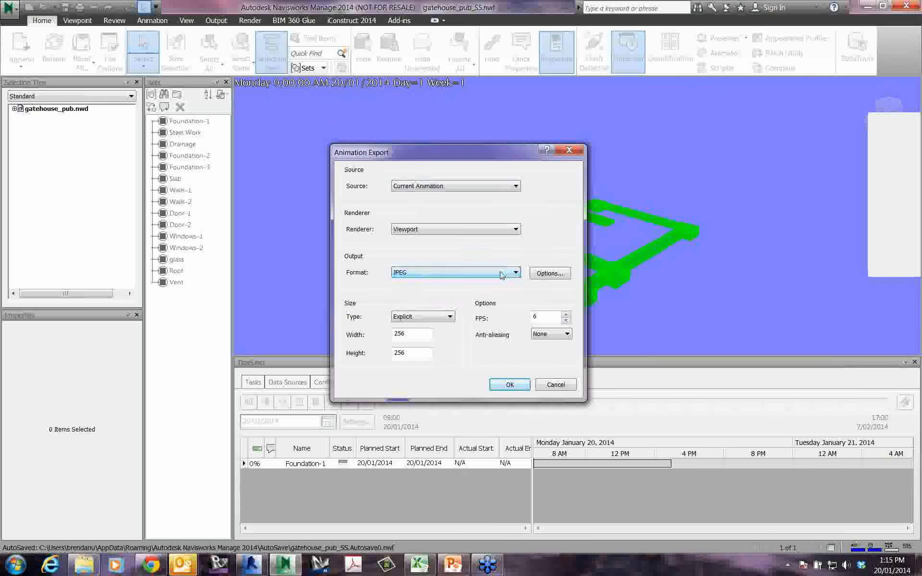
{"action": "left_click", "coordinate": [502, 274]}
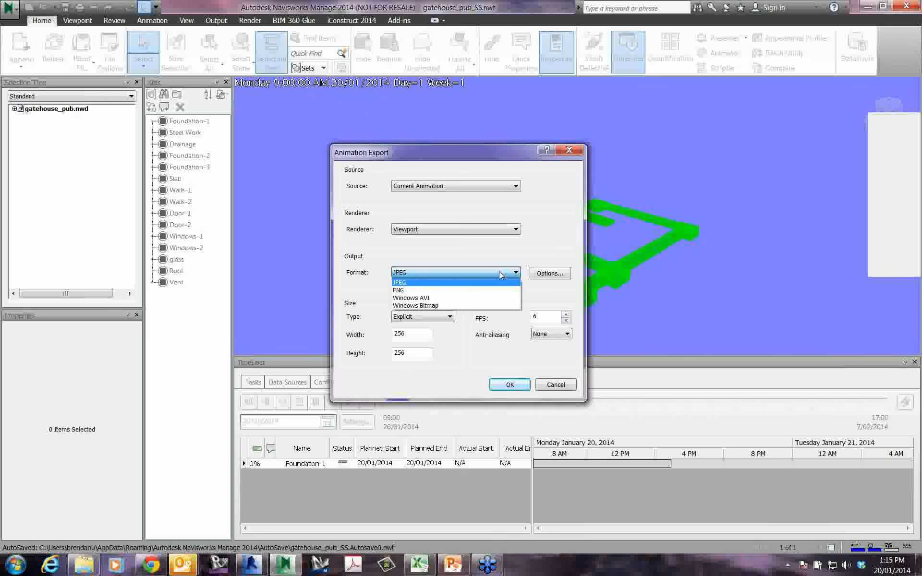
{"action": "left_click", "coordinate": [500, 271]}
{"action": "left_click", "coordinate": [499, 272]}
{"action": "left_click", "coordinate": [499, 272]}
{"action": "left_click", "coordinate": [553, 272]}
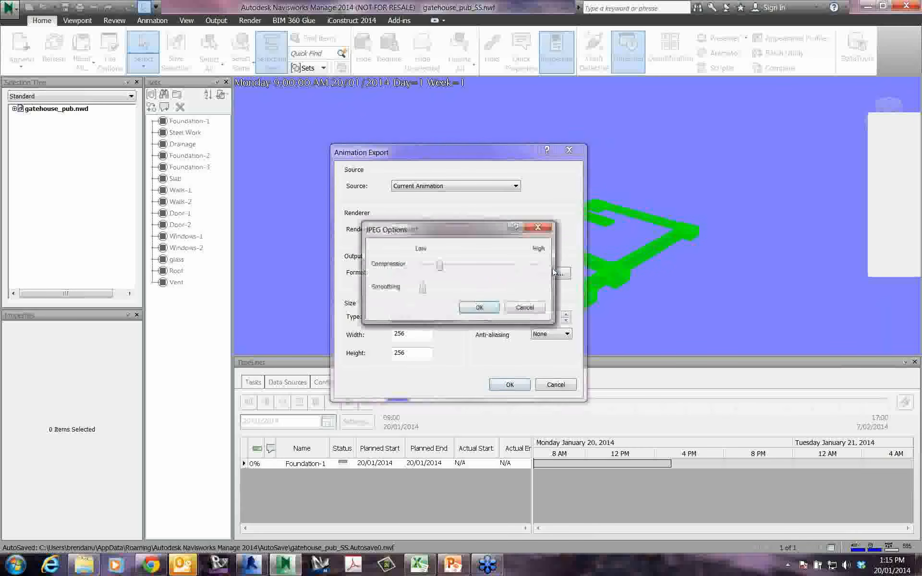
{"action": "left_click", "coordinate": [524, 308]}
- Set the animation export format to Windows AVI and review its video compression options and the size type
{"action": "left_click", "coordinate": [499, 273]}
{"action": "left_click", "coordinate": [461, 296]}
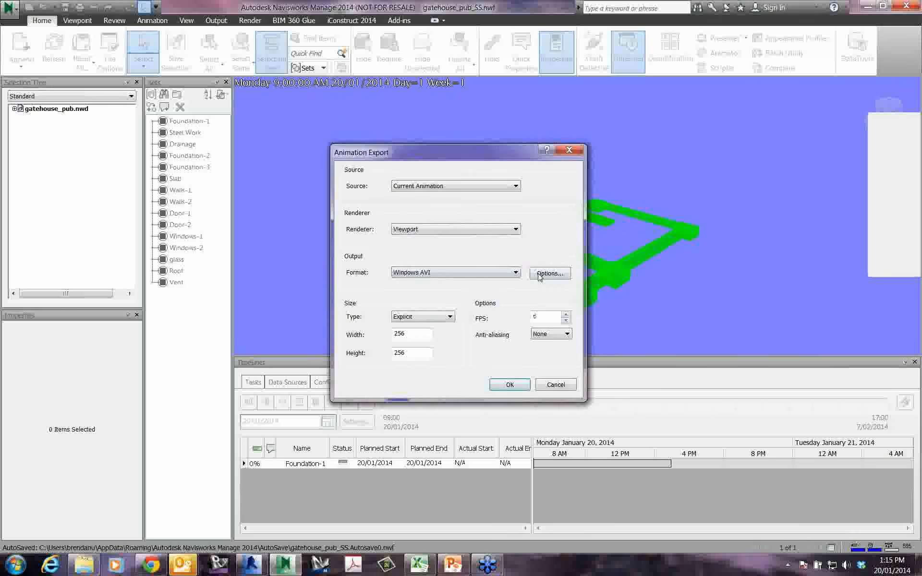
{"action": "left_click", "coordinate": [543, 274]}
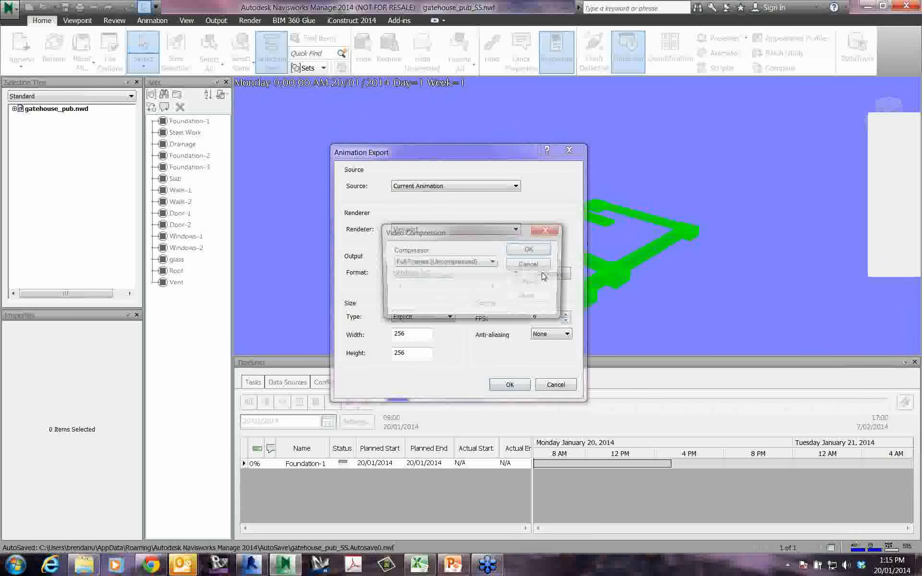
{"action": "left_click", "coordinate": [490, 262]}
{"action": "left_click", "coordinate": [522, 267]}
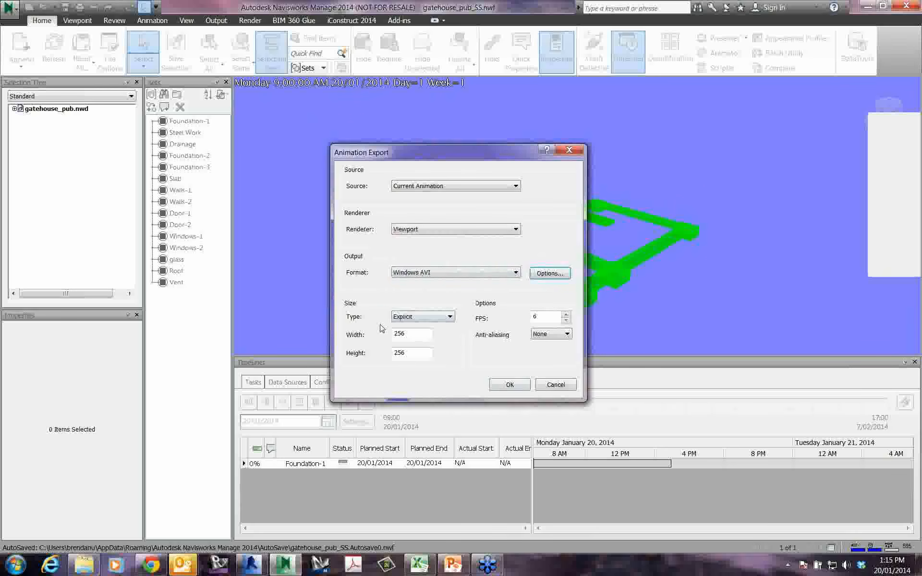
{"action": "left_click", "coordinate": [469, 273]}
{"action": "left_click", "coordinate": [434, 321]}
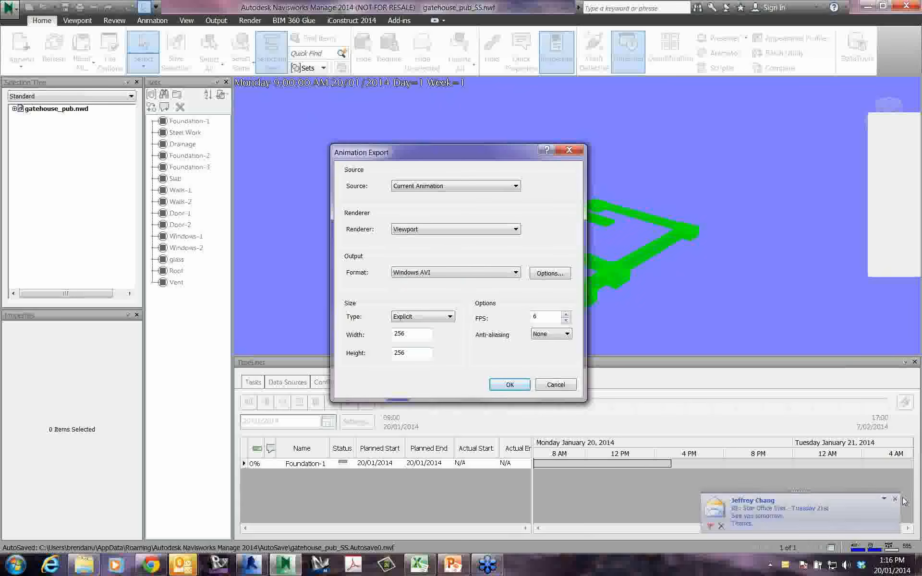
- Dismiss the e-mail notification and calendar reminders, continue the AVI export to the save location, and cancel it
{"action": "left_click", "coordinate": [895, 500]}
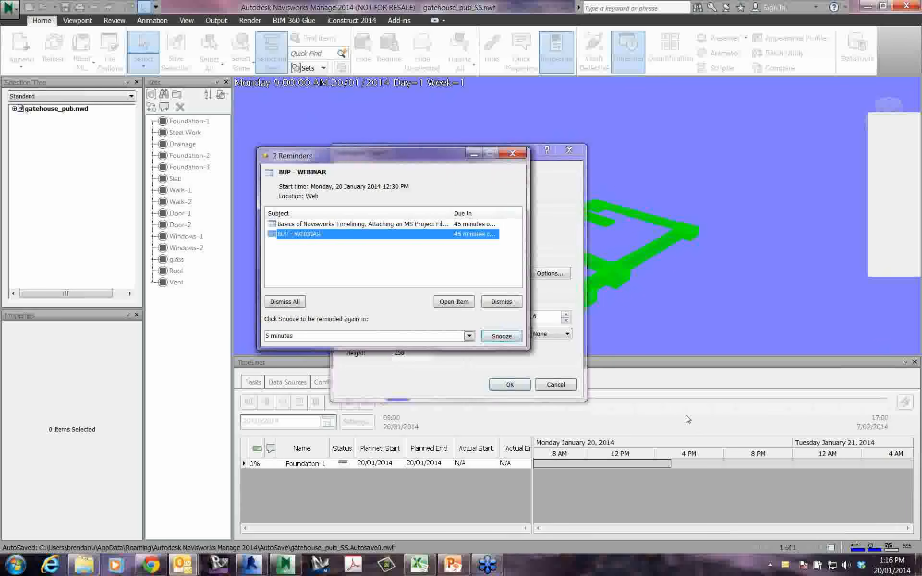
{"action": "left_click", "coordinate": [511, 155]}
{"action": "left_click", "coordinate": [510, 385]}
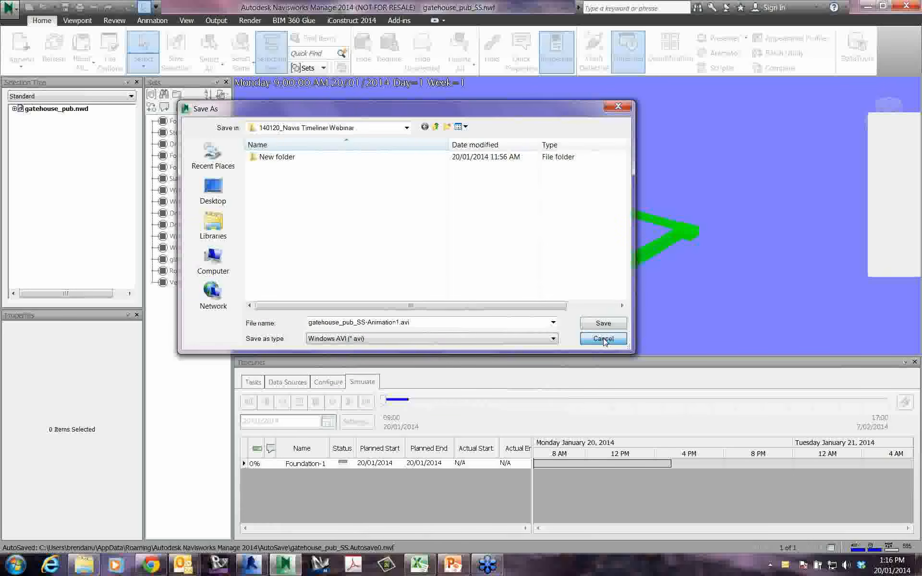
{"action": "left_click", "coordinate": [603, 338]}
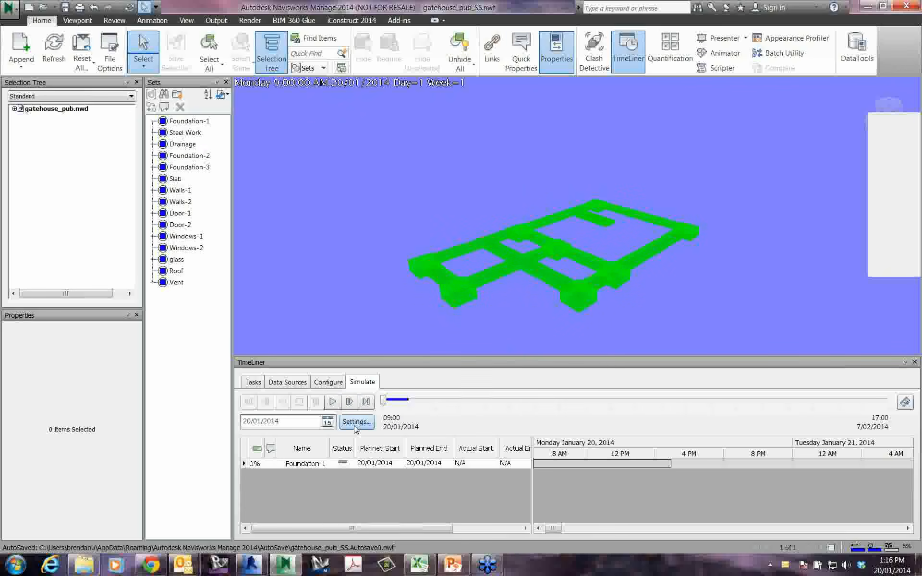
- Inspect the simulation settings and the overlay text definition, and leave both without making changes
{"action": "left_click", "coordinate": [355, 423]}
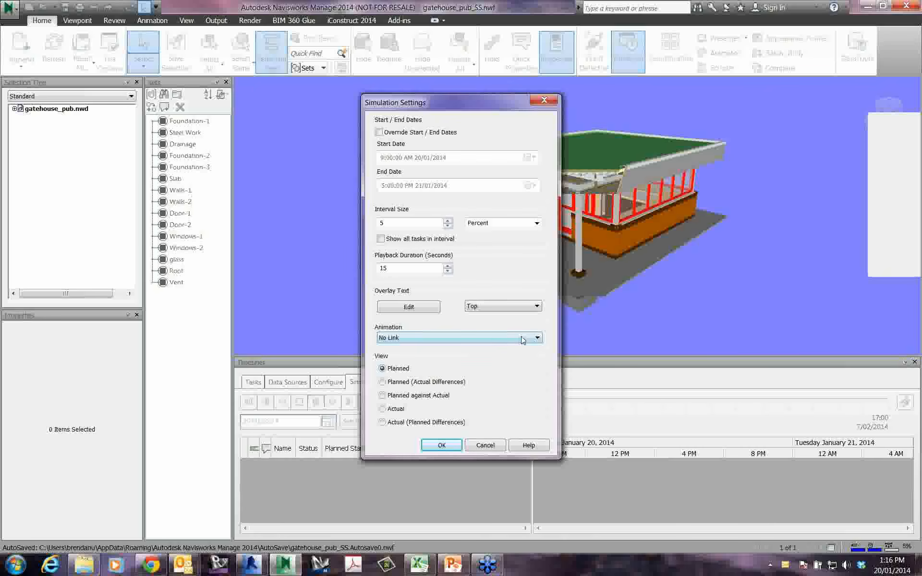
{"action": "left_click", "coordinate": [427, 307]}
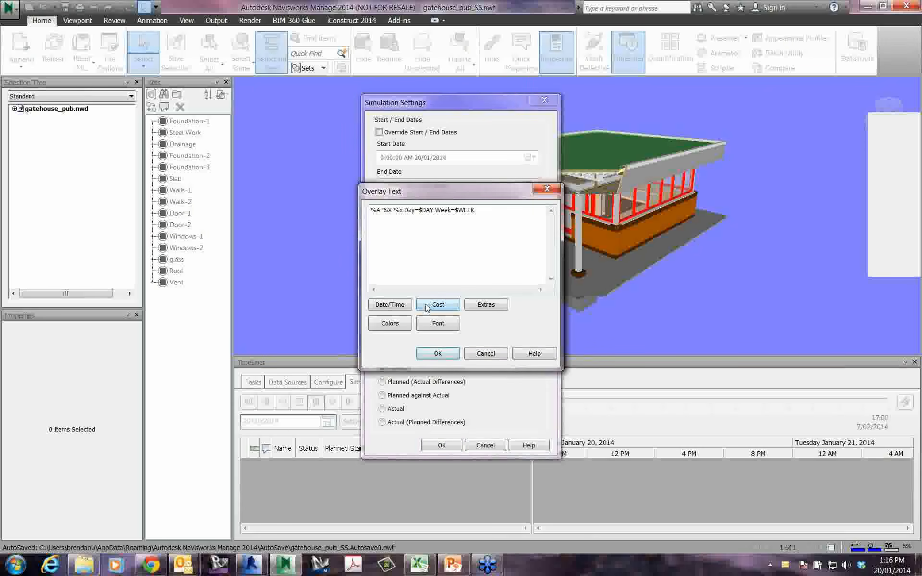
{"action": "left_click_drag", "start_coordinate": [467, 201], "coordinate": [468, 200]}
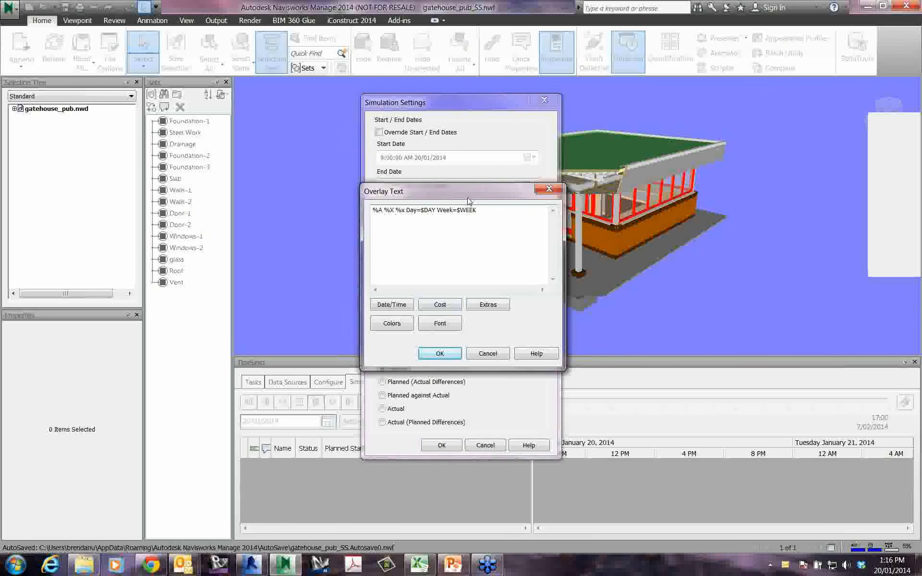
{"action": "left_click", "coordinate": [488, 353]}
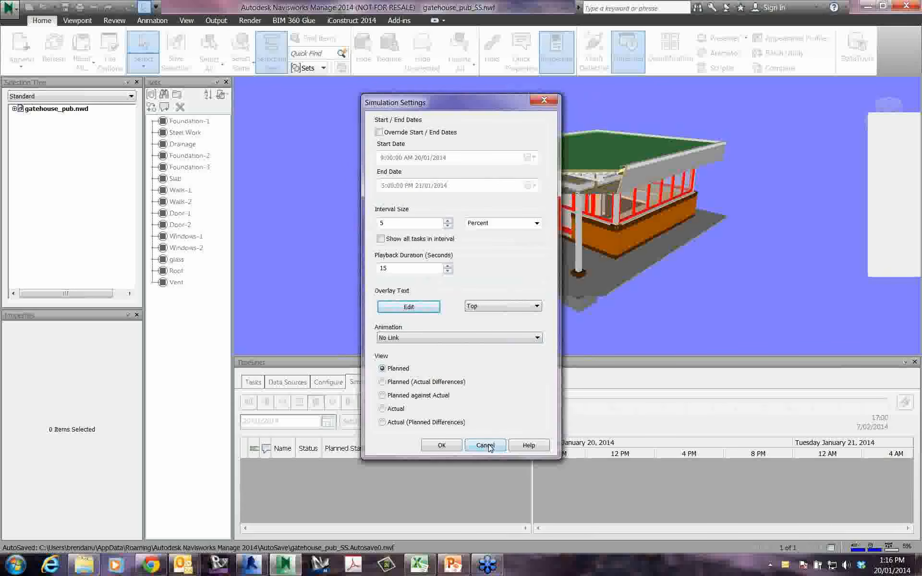
{"action": "left_click", "coordinate": [486, 446]}
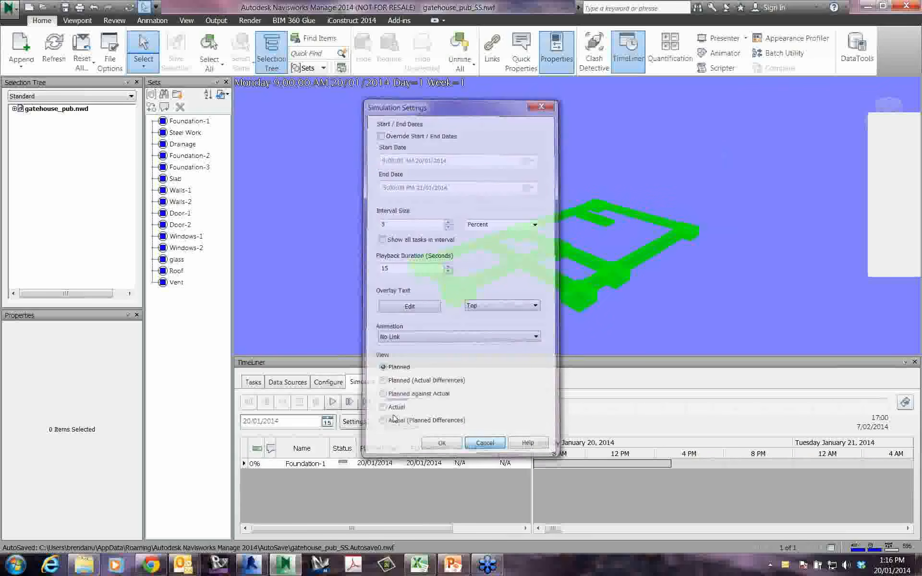
- Play and stop the simulation to see the date overlay, and examine the day and date codes in the overlay text settings
{"action": "left_click", "coordinate": [333, 402]}
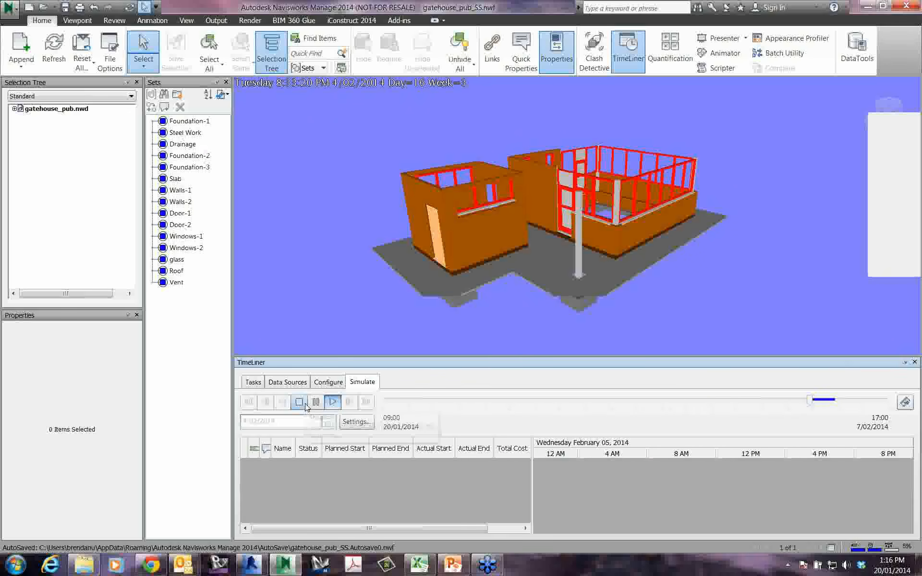
{"action": "left_click", "coordinate": [300, 404]}
{"action": "left_click", "coordinate": [356, 422]}
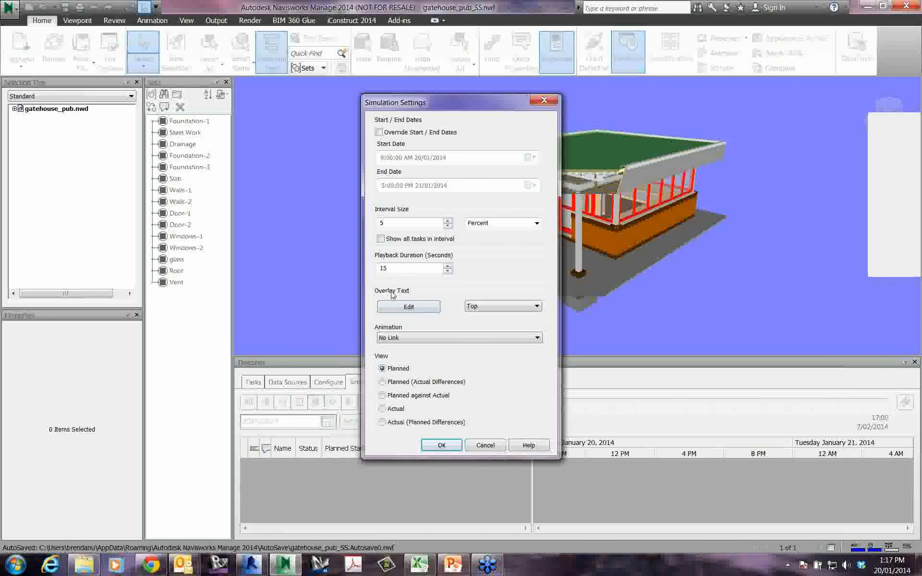
{"action": "left_click", "coordinate": [412, 309]}
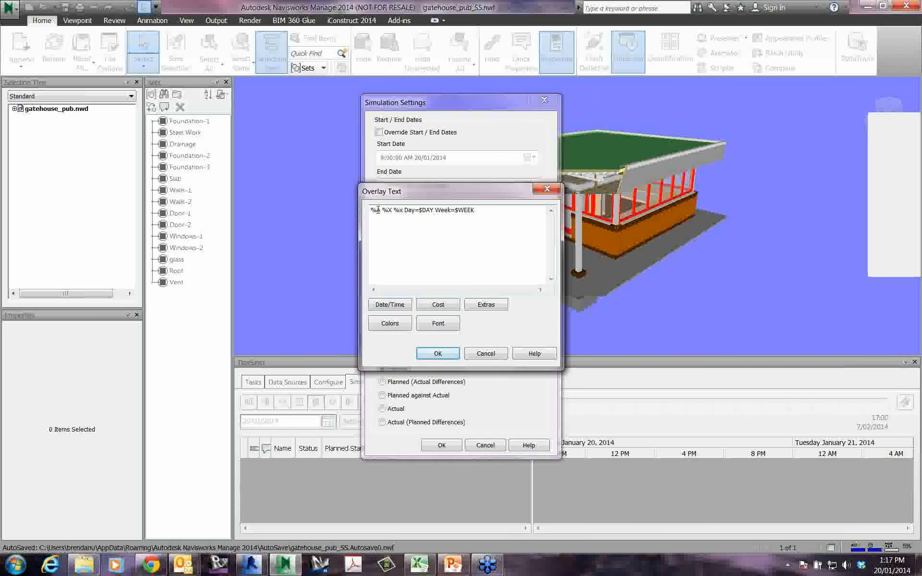
{"action": "left_click_drag", "start_coordinate": [370, 210], "coordinate": [394, 210]}
{"action": "left_click", "coordinate": [484, 217]}
{"action": "left_click", "coordinate": [486, 354]}
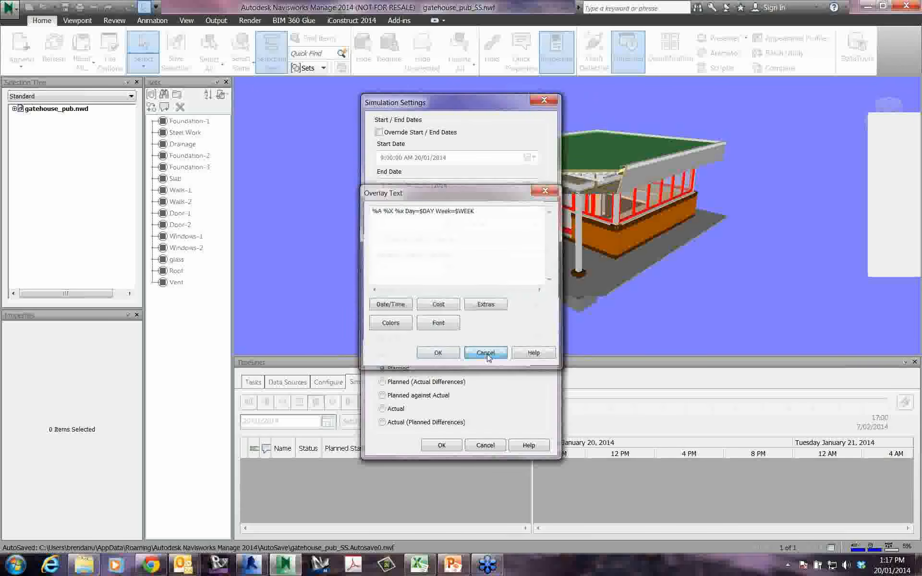
{"action": "left_click", "coordinate": [442, 446]}
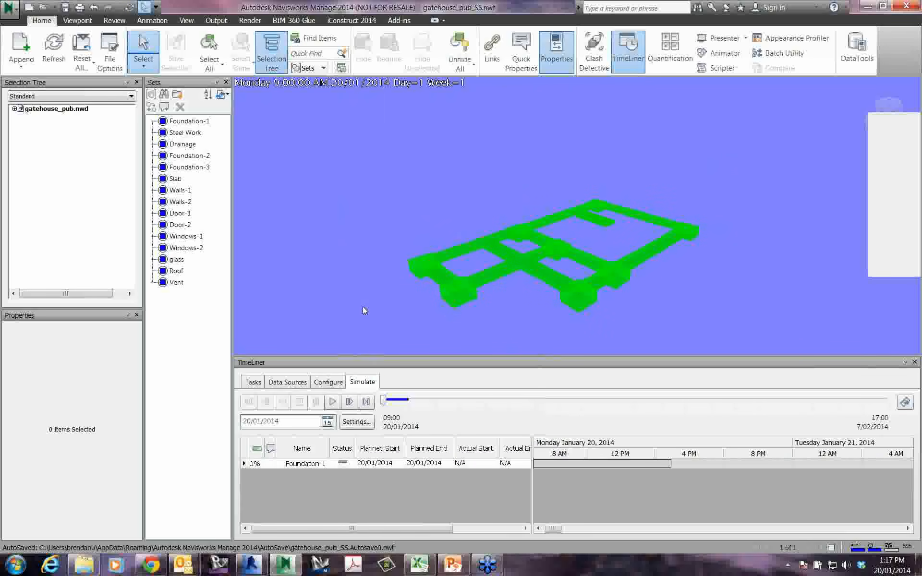
- Review the CSV, Microsoft Project and Primavera types that can be added as TimeLiner data sources, and return to the task list
{"action": "left_click", "coordinate": [253, 383]}
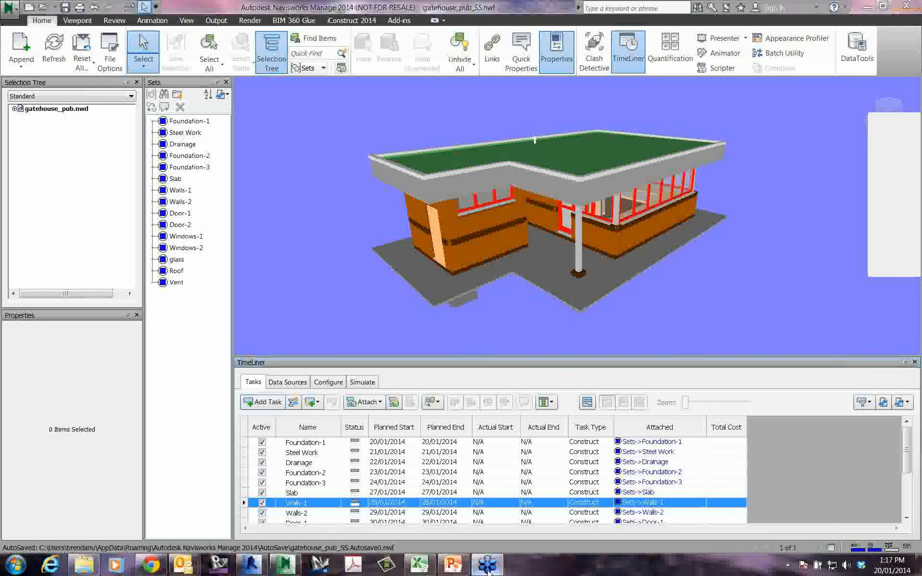
{"action": "left_click", "coordinate": [895, 146]}
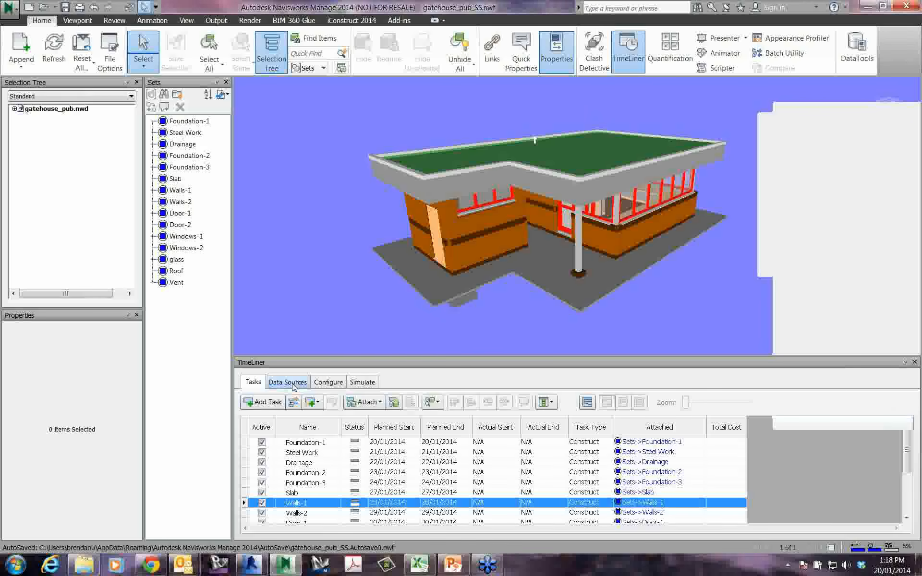
{"action": "left_click", "coordinate": [288, 382]}
{"action": "left_click", "coordinate": [270, 403]}
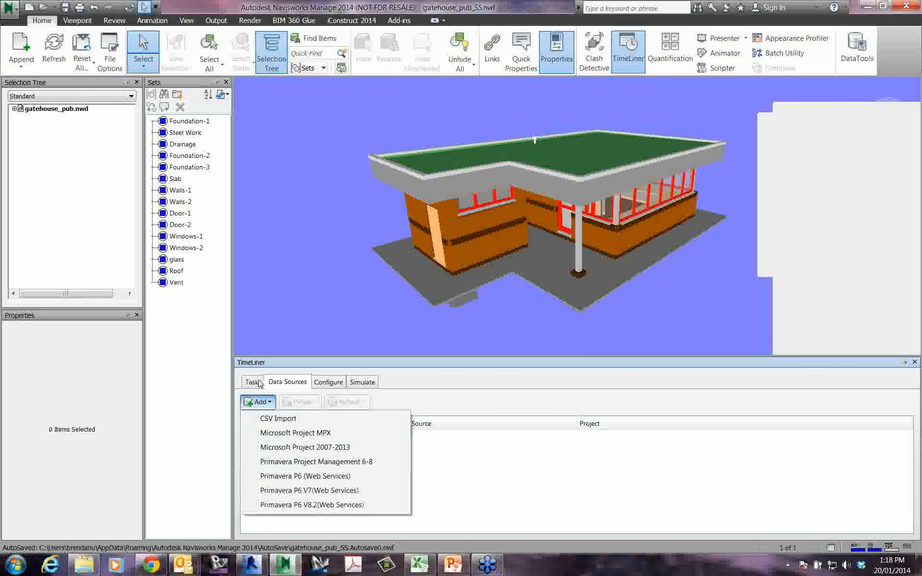
{"action": "left_click", "coordinate": [254, 382]}
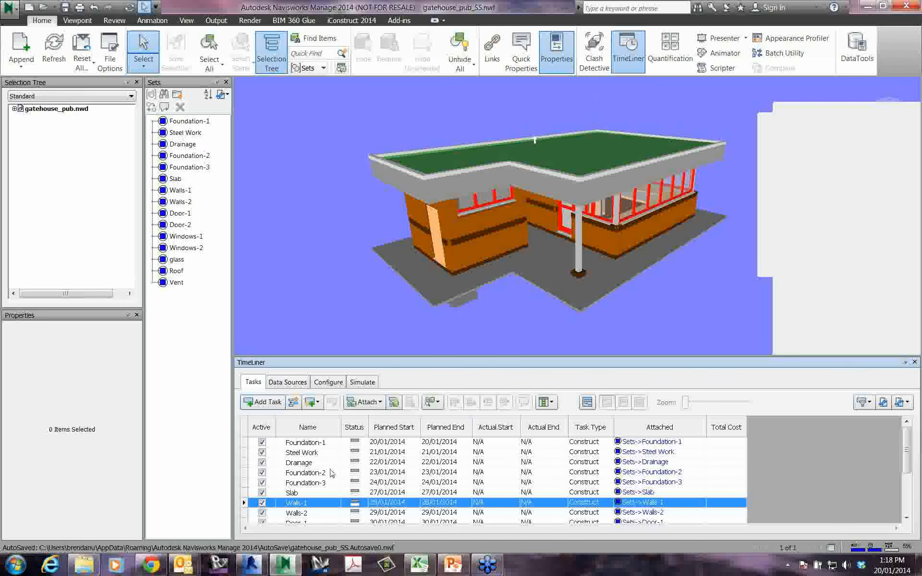
- Review the editing commands available for the Drainage and Foundation-2 tasks, such as moving and indenting, without applying any
{"action": "left_click", "coordinate": [311, 463]}
{"action": "right_click", "coordinate": [311, 464]}
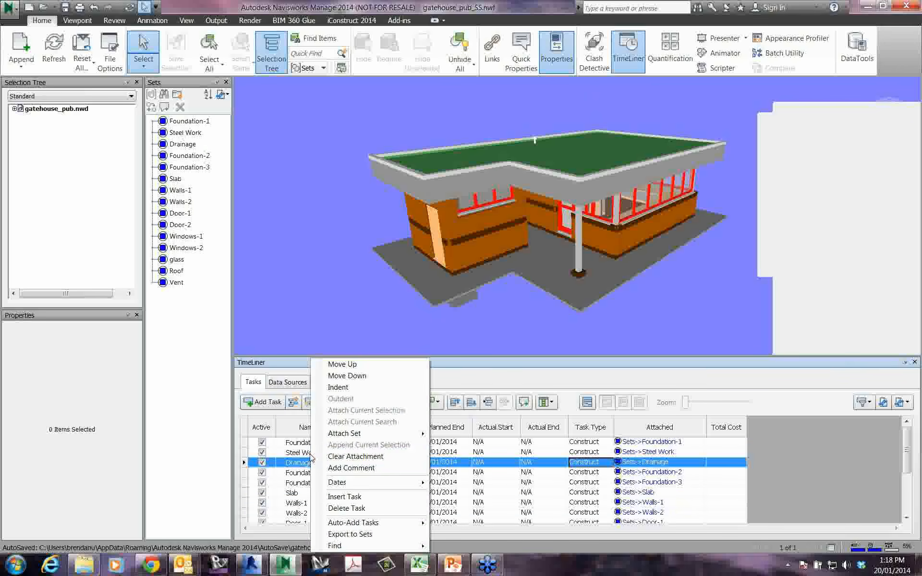
{"action": "left_click", "coordinate": [286, 472]}
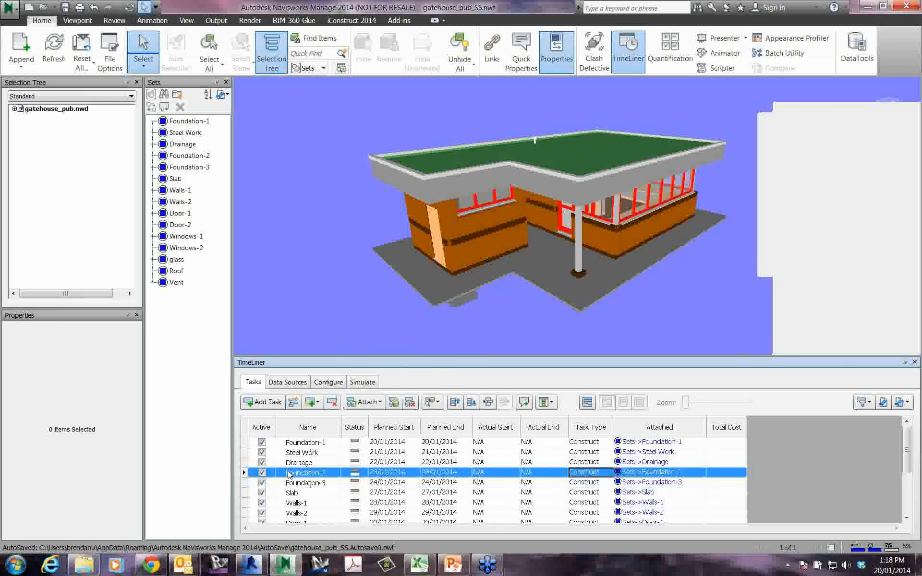
{"action": "right_click", "coordinate": [288, 472]}
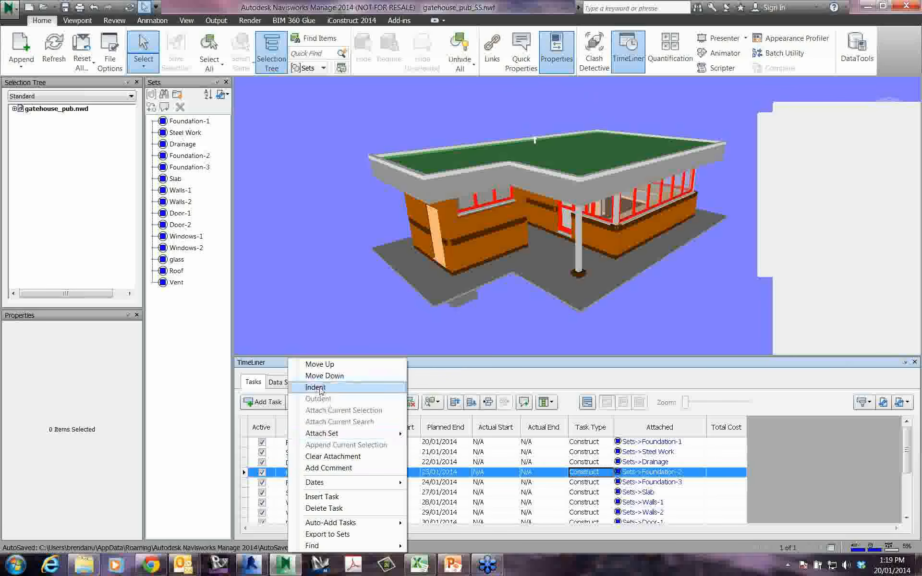
{"action": "left_click", "coordinate": [398, 312]}
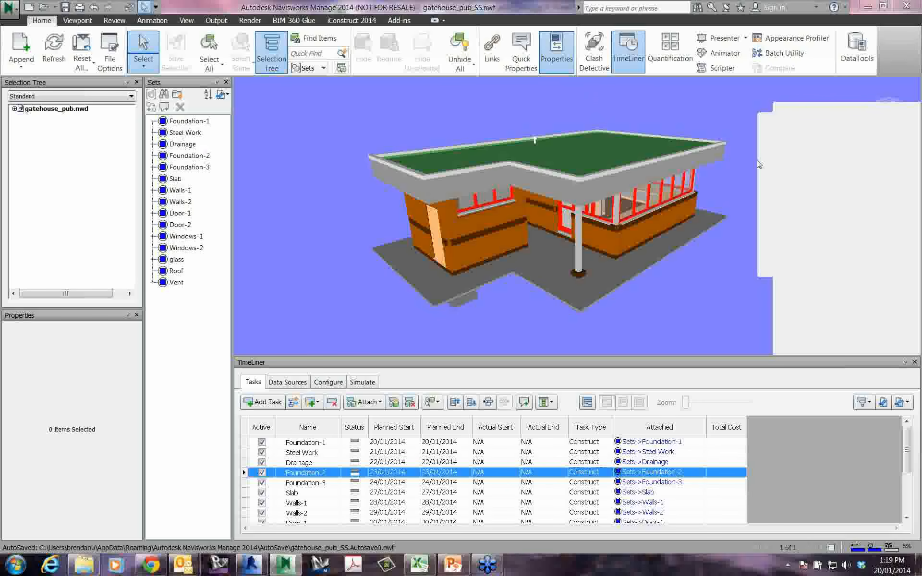
- Switch to the PowerPoint presentation, try running the slide show, and return to the Upcoming Webinars/Training slide
{"action": "left_click", "coordinate": [454, 566]}
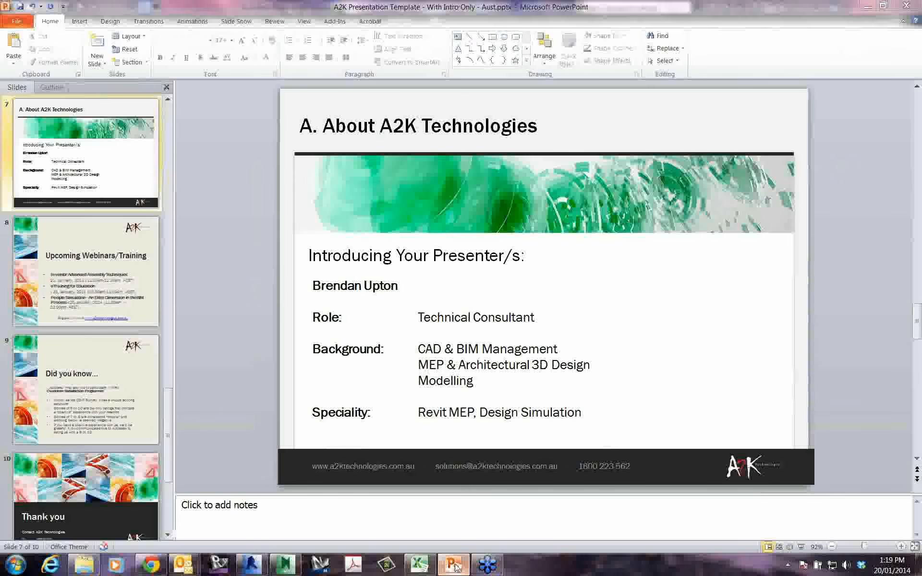
{"action": "left_click", "coordinate": [122, 282]}
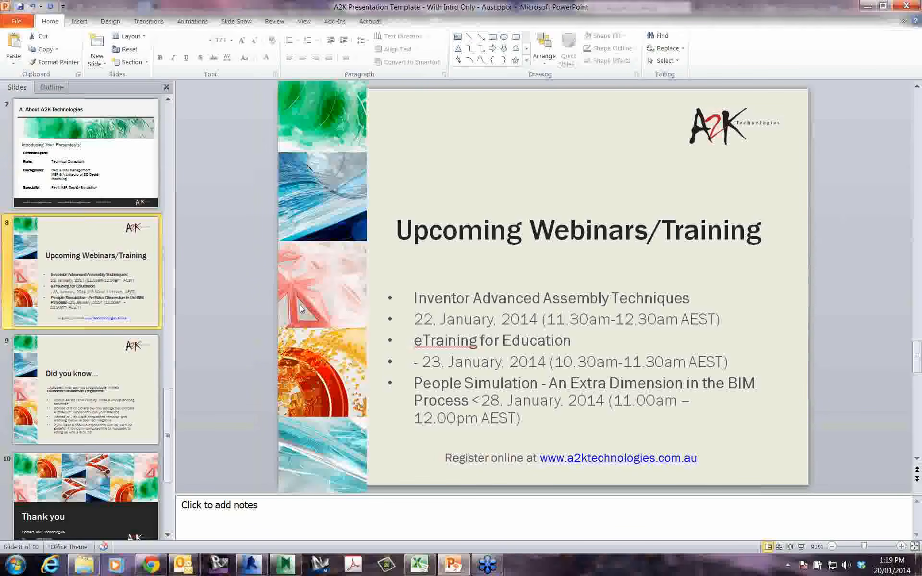
{"action": "key", "text": "shift+F5"}
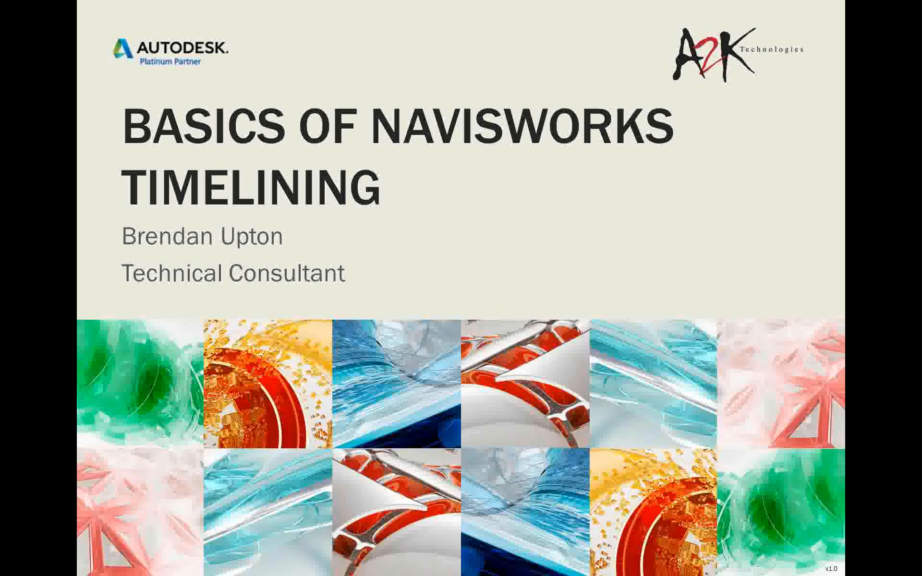
{"action": "key", "text": "Escape"}
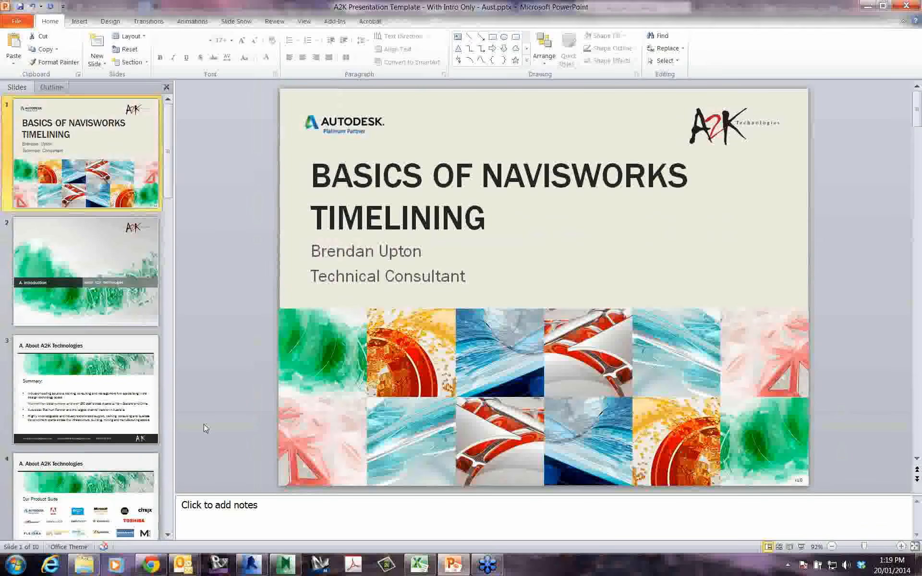
{"action": "scroll", "coordinate": [143, 345], "scroll_direction": "down", "scroll_amount": 3}
{"action": "scroll", "coordinate": [144, 345], "scroll_direction": "down", "scroll_amount": 4}
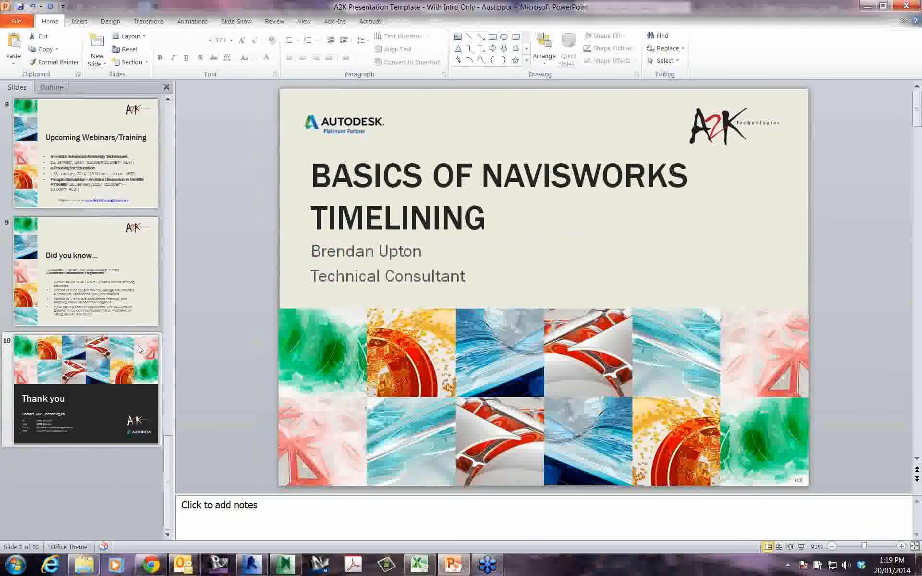
{"action": "left_click", "coordinate": [95, 161]}
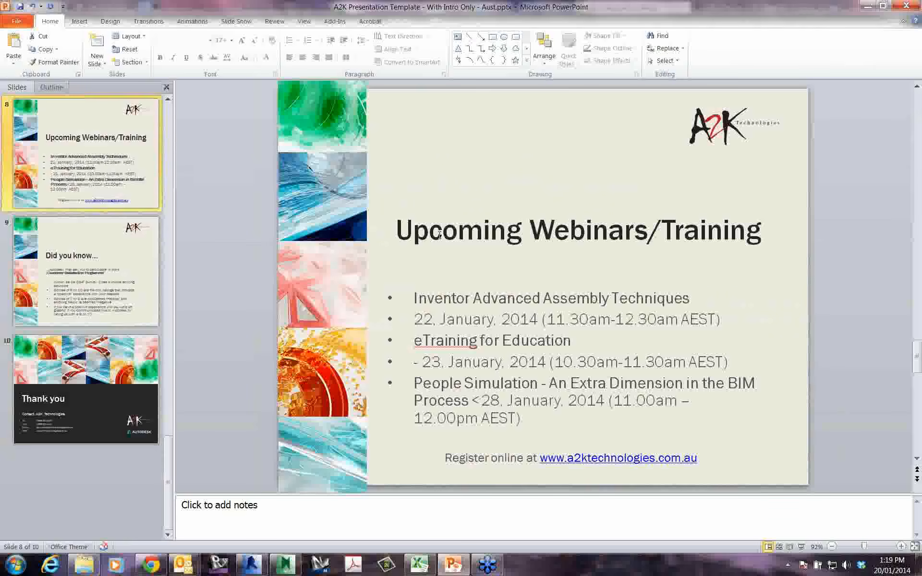